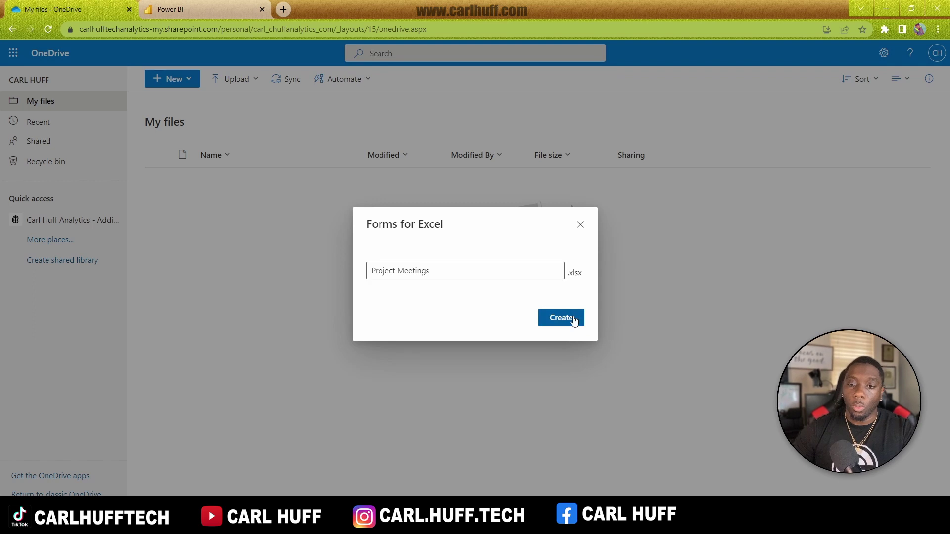
Step: Create the 'Project Meetings' Excel workbook with its linked form
left_click(572, 318)
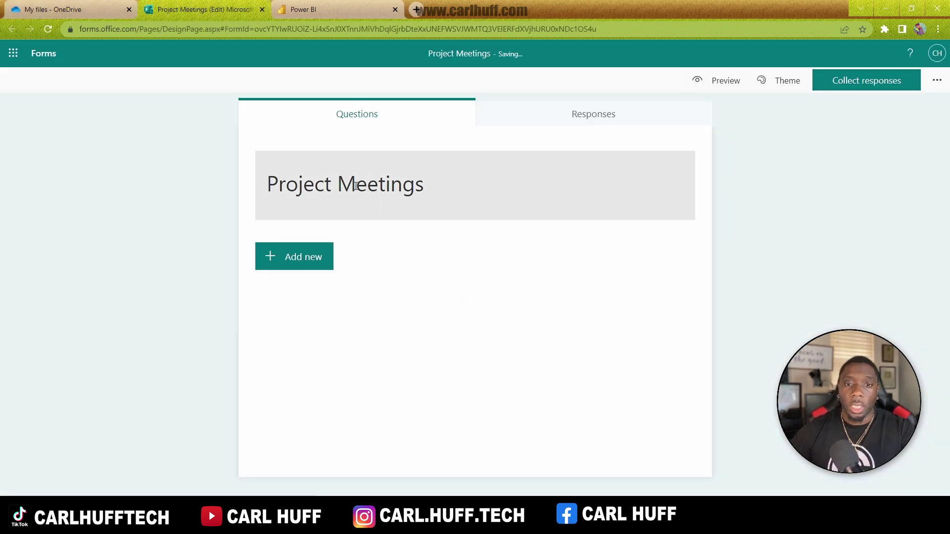
Step: Add a 'Meeting Type' choice question with options Pre-Setup Meeting and Setup Meeting
left_click(311, 262)
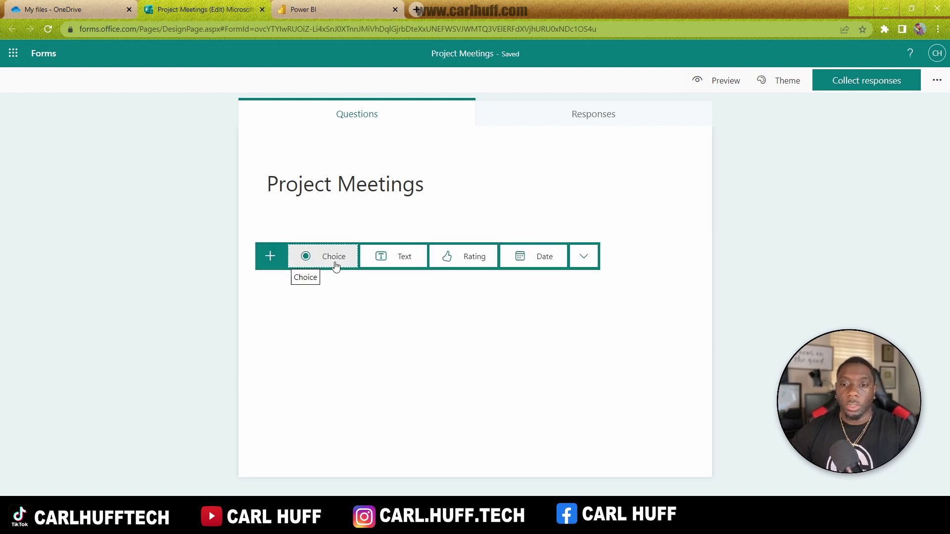
left_click(335, 266)
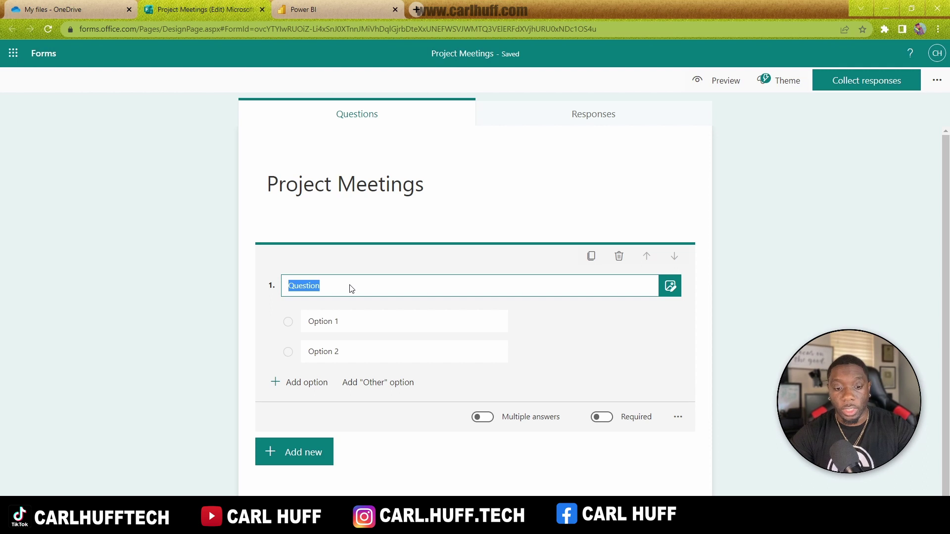
type("Meeting")
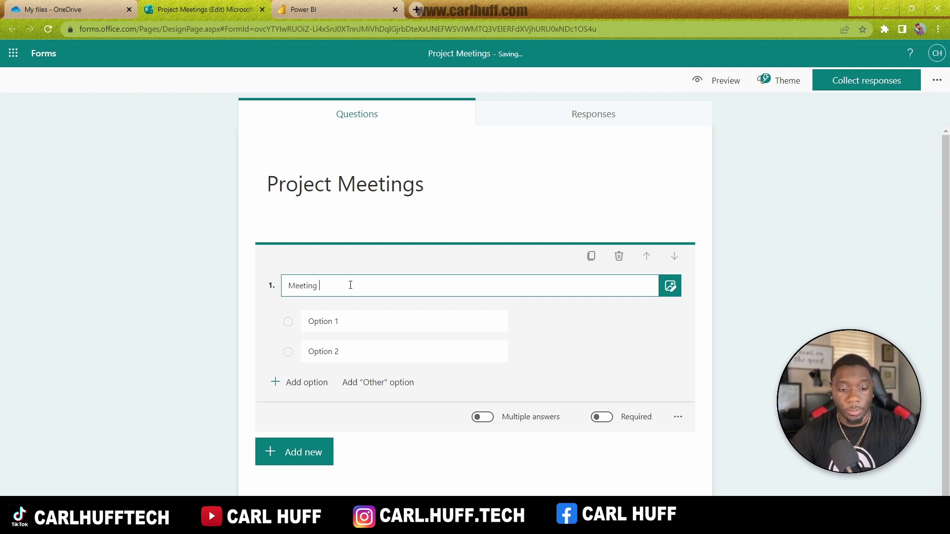
type(" Type")
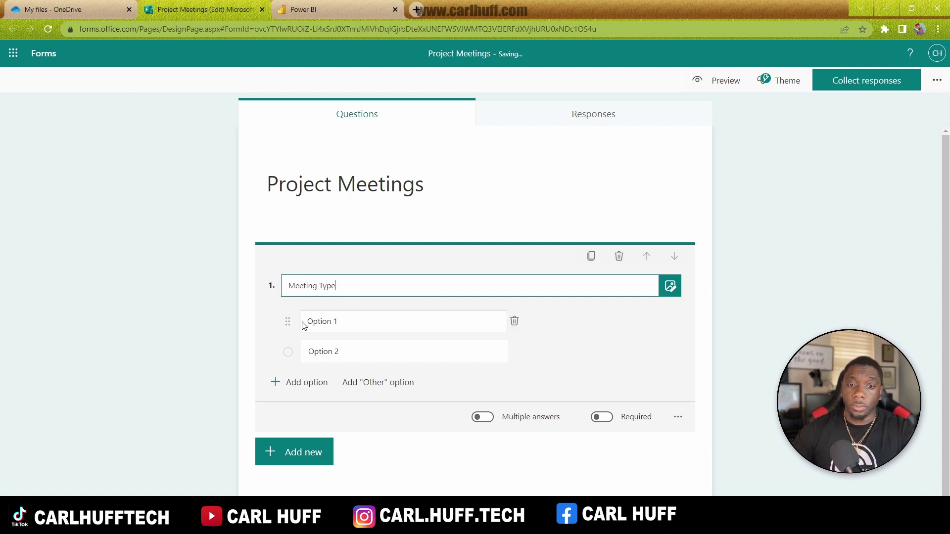
left_click(359, 322)
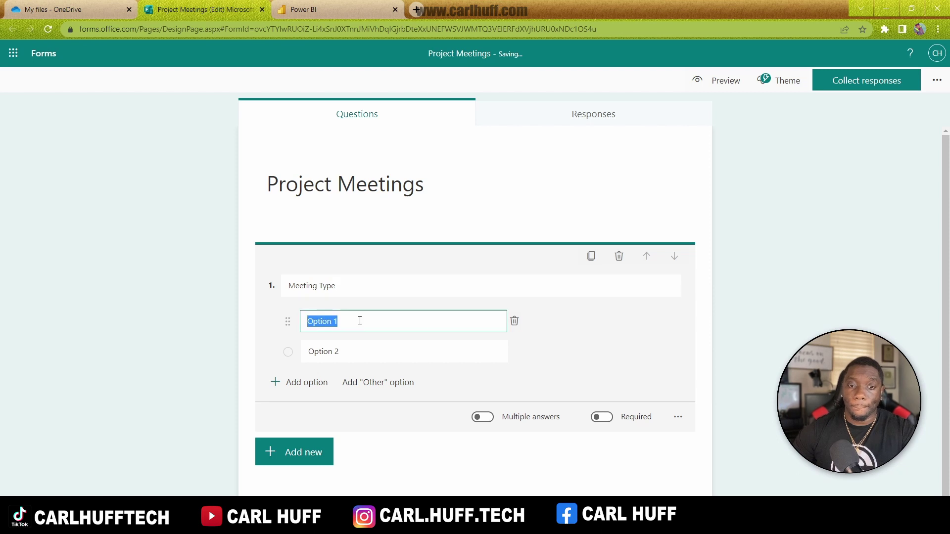
type("Pre")
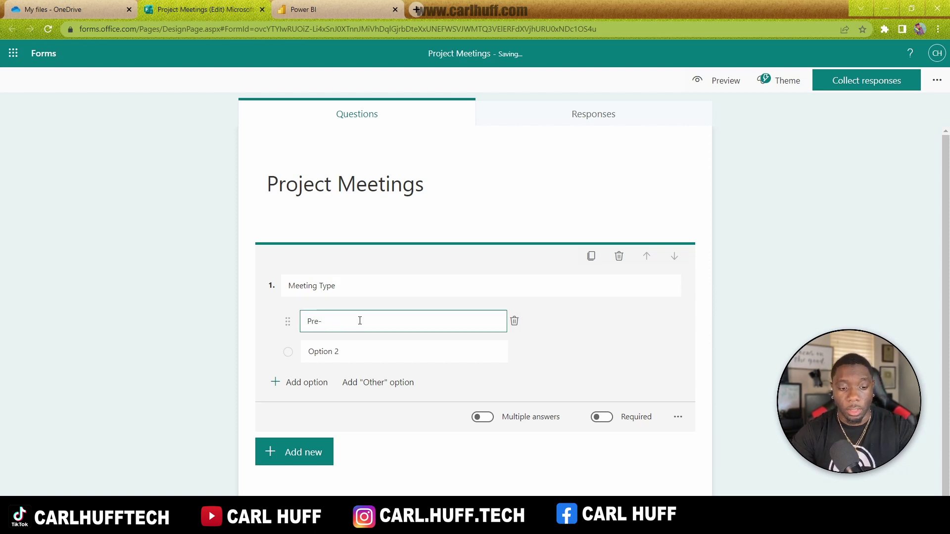
type("-Setup Me")
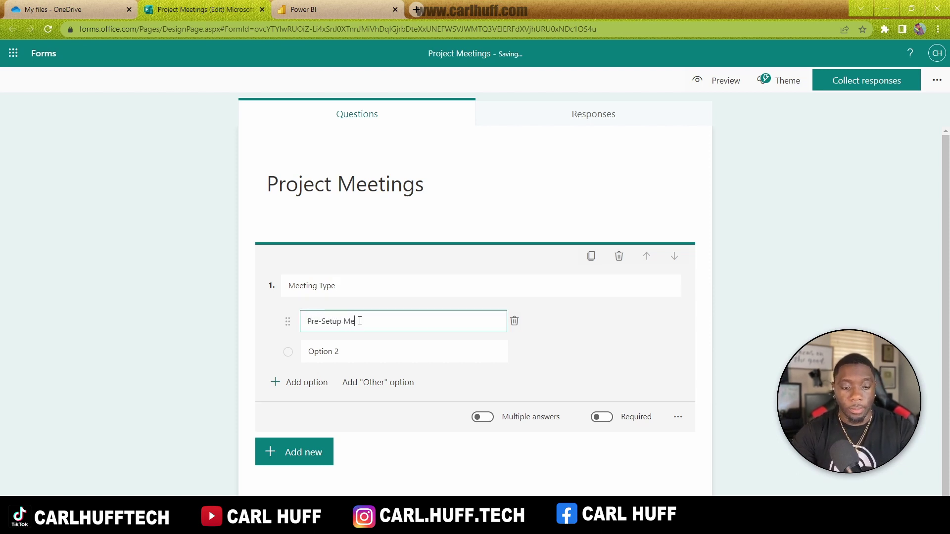
type("eting")
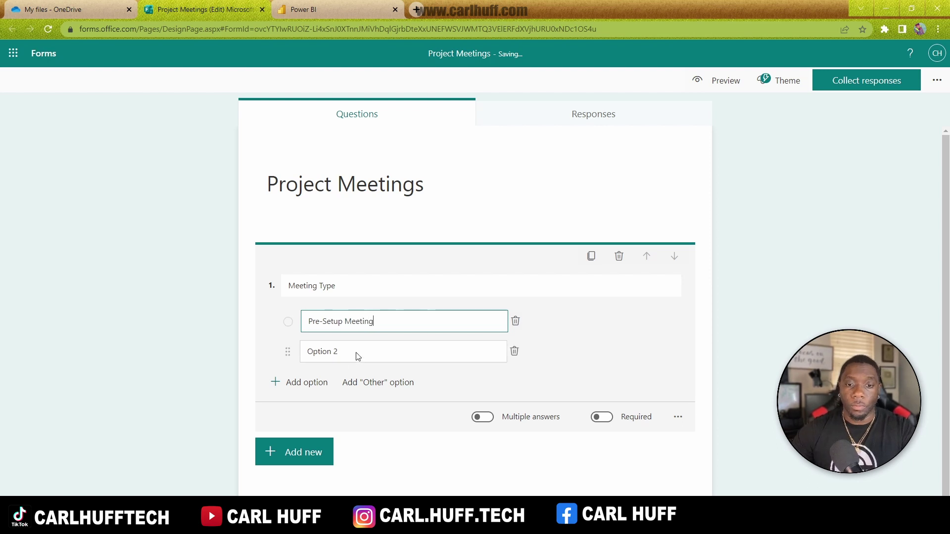
left_click(356, 352)
type("Setup")
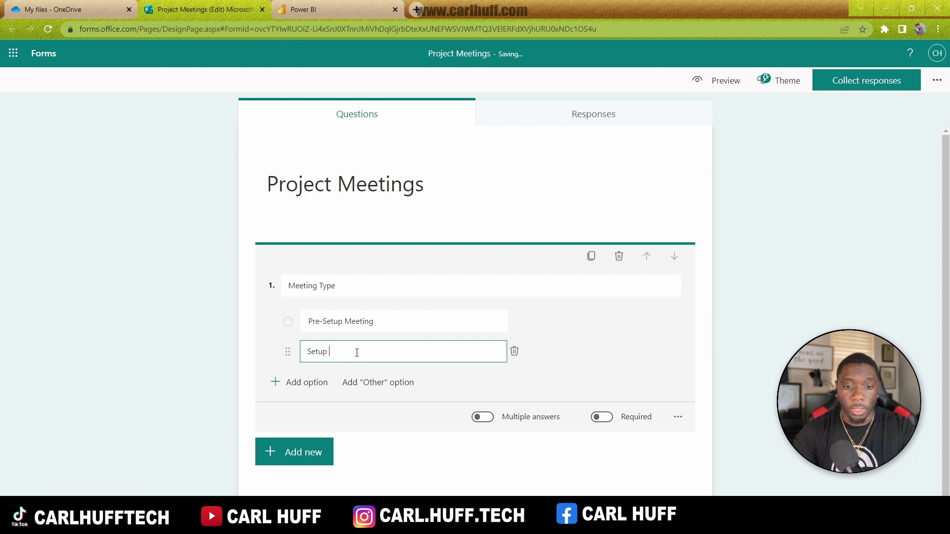
type(" Meeting")
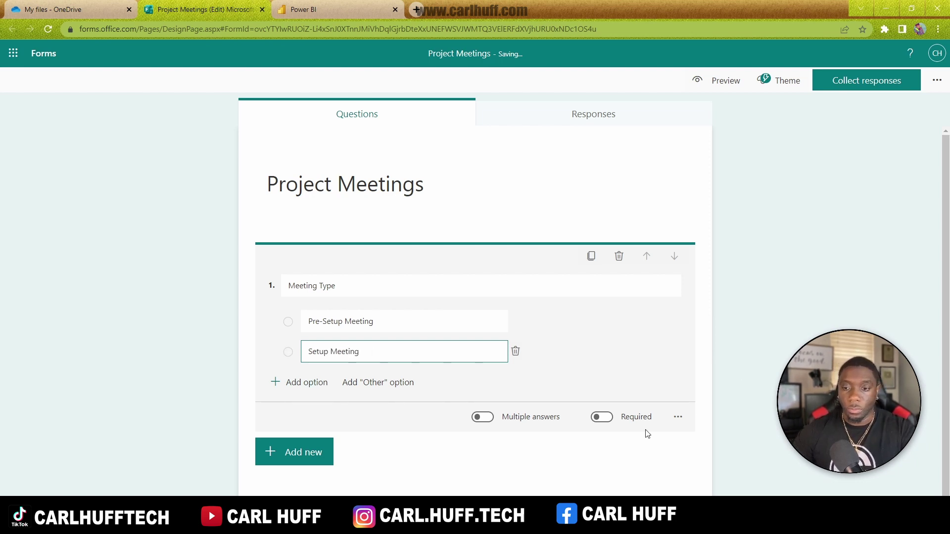
Step: Make Meeting Type required and add a text question as question 2
left_click(605, 418)
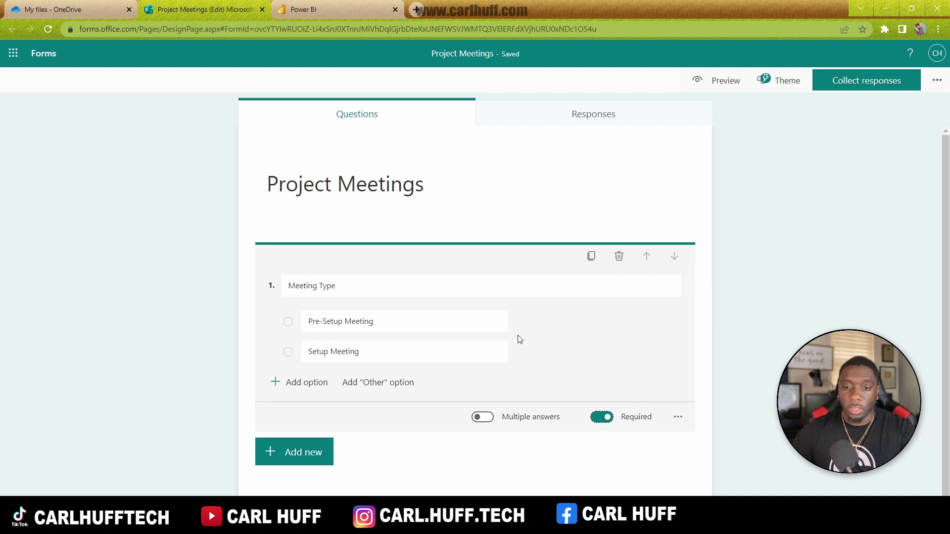
left_click(297, 451)
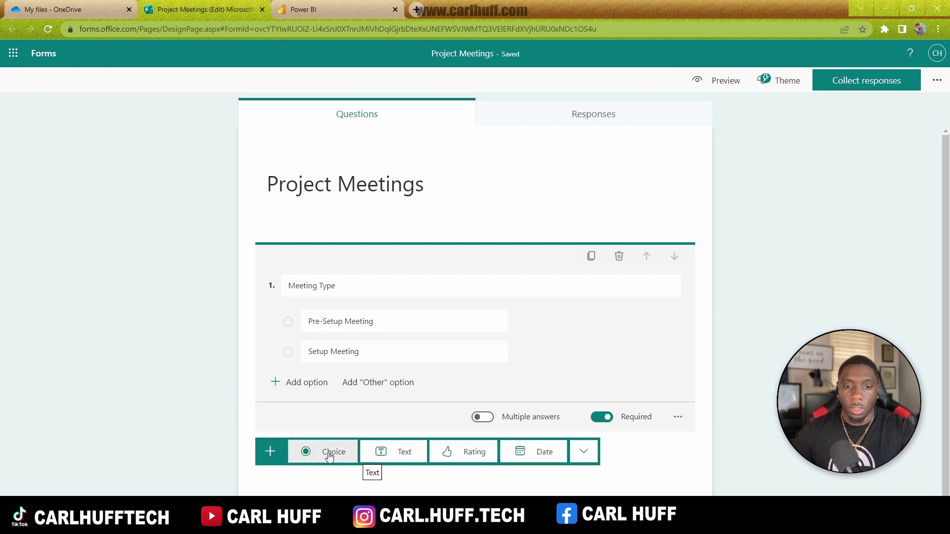
left_click(403, 452)
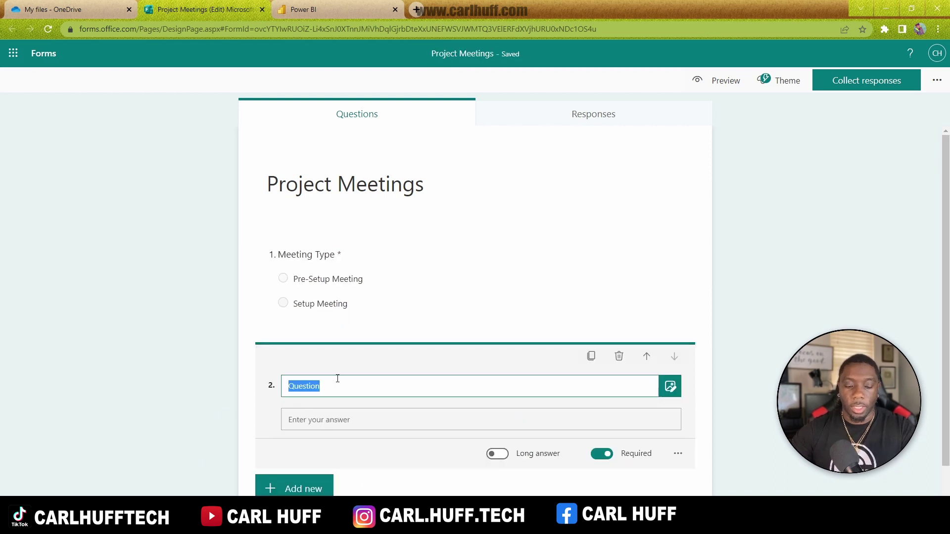
Step: Title question 2 'First Name and Last Name' and add a 'Job Title' text question
type("Name")
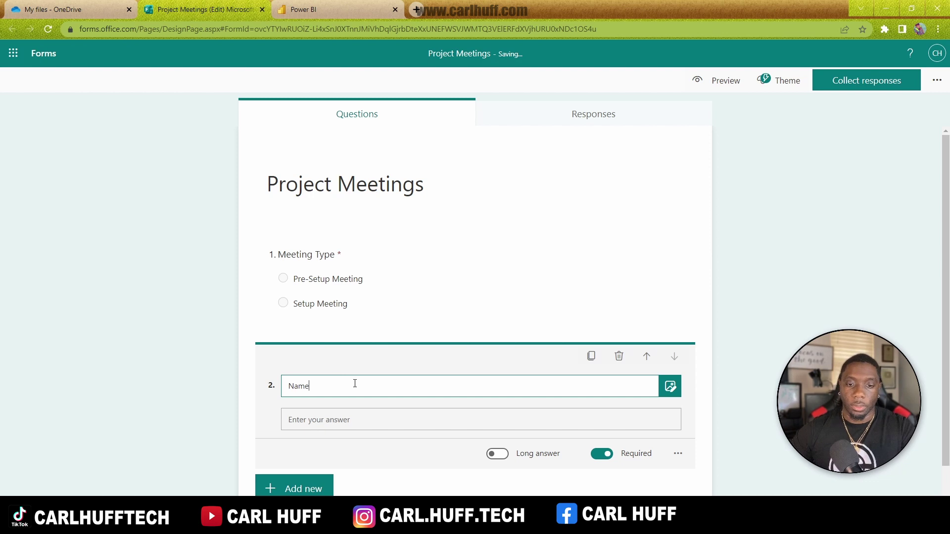
key("BackSpace")
key("BackSpace")
key("BackSpace")
key("BackSpace")
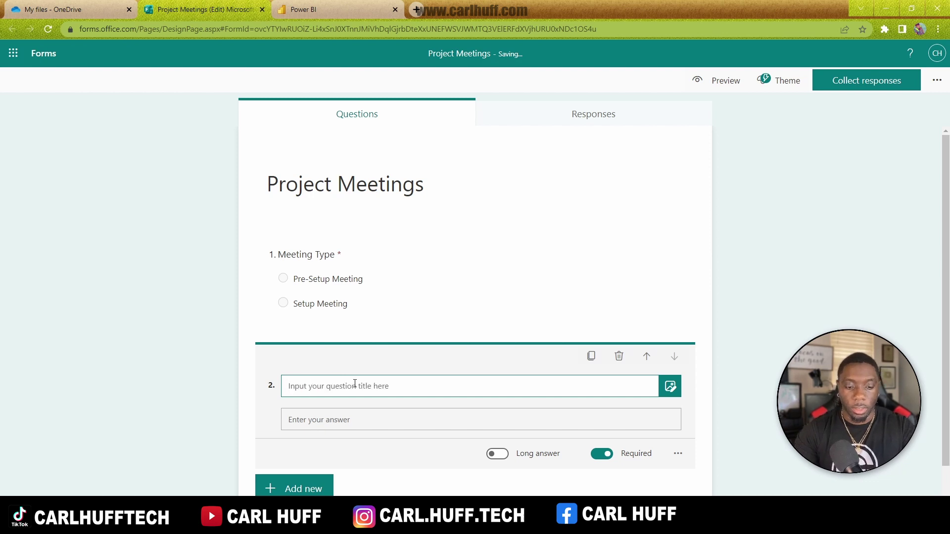
type("First Nam")
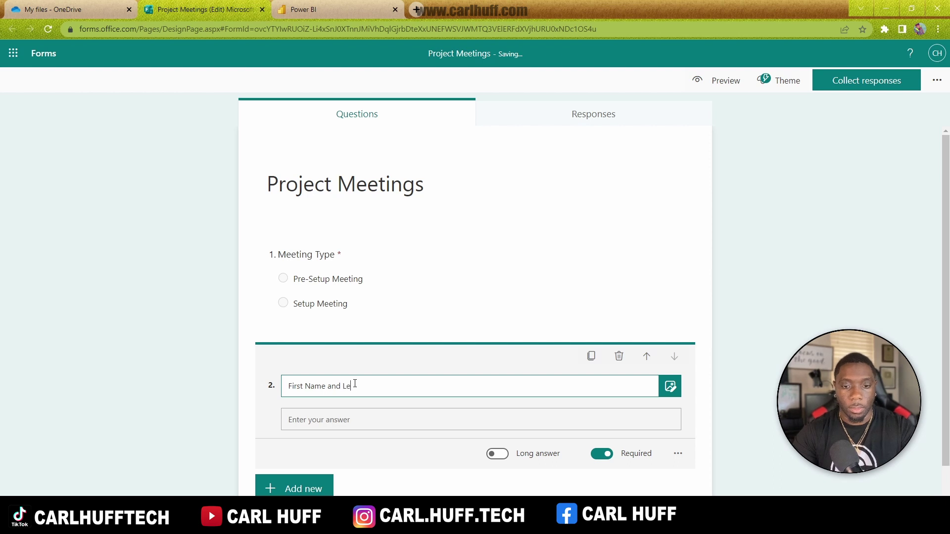
type("e and Last Name")
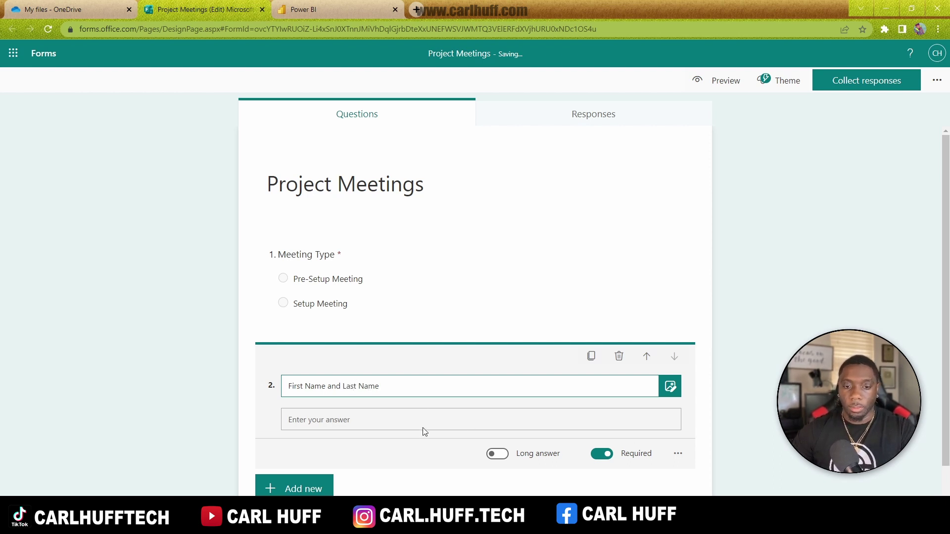
left_click(278, 490)
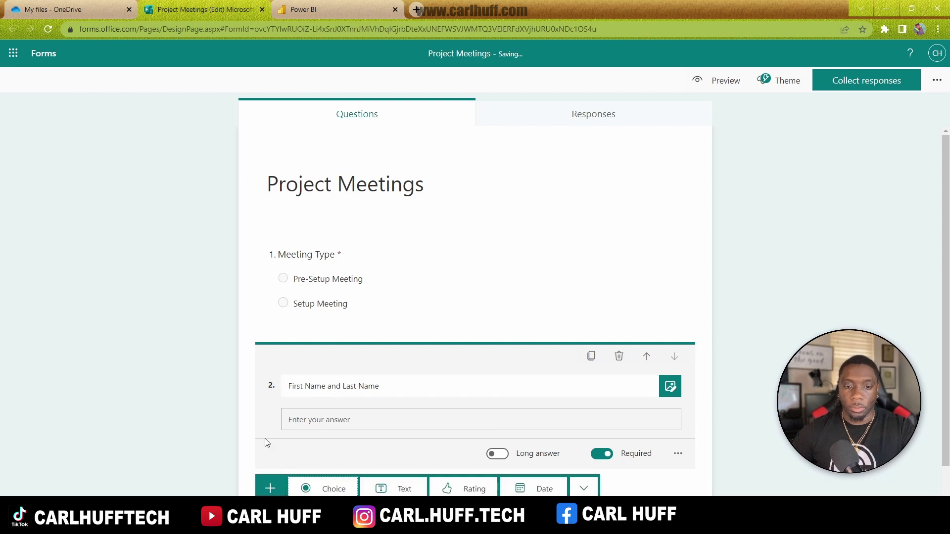
left_click(391, 488)
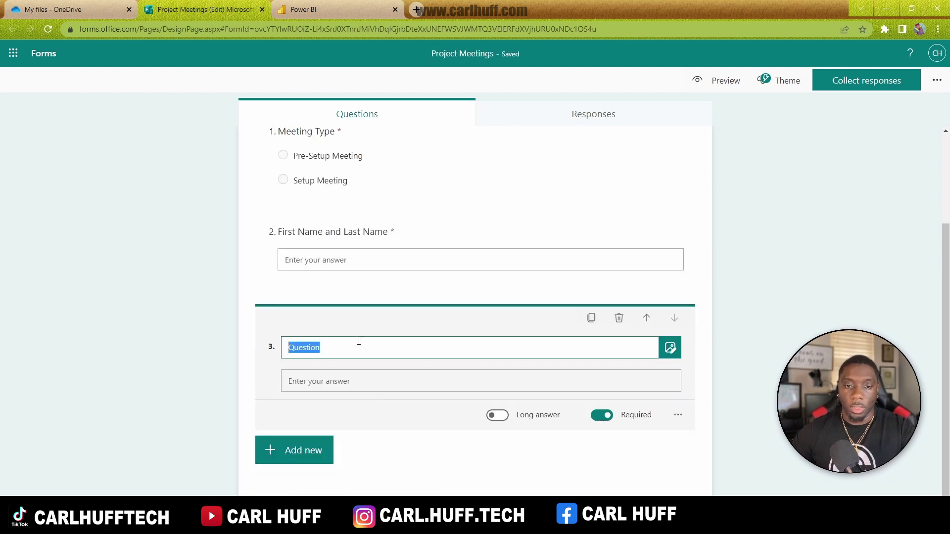
type("W")
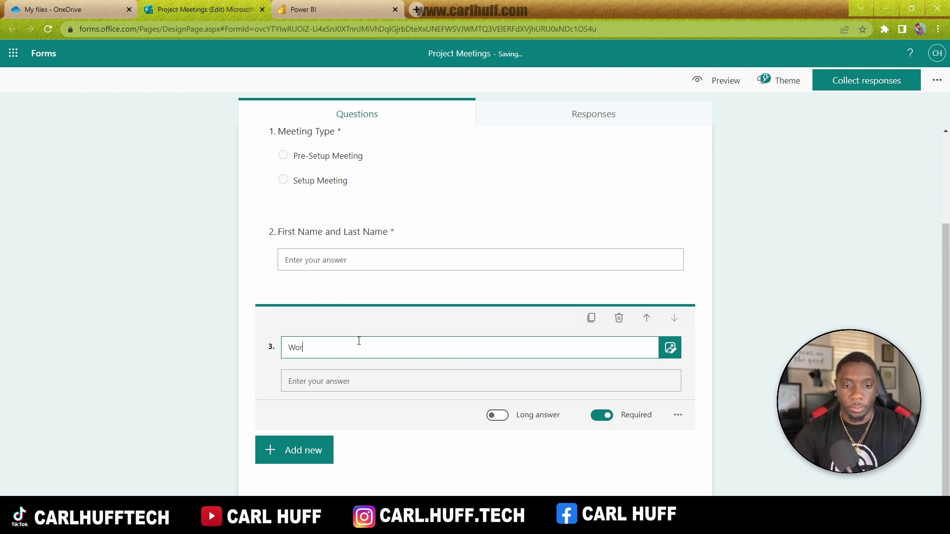
key("BackSpace")
type("job")
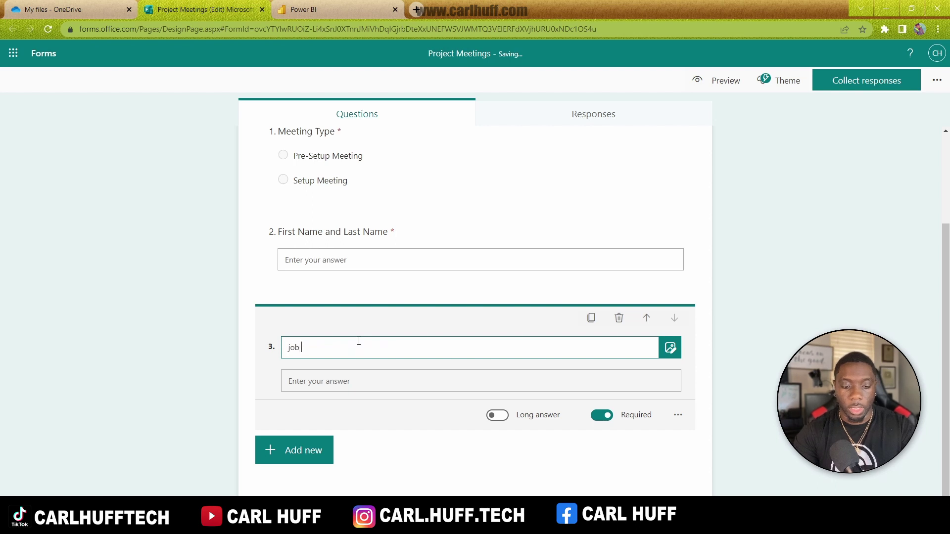
key("BackSpace")
key("BackSpace")
key("BackSpace")
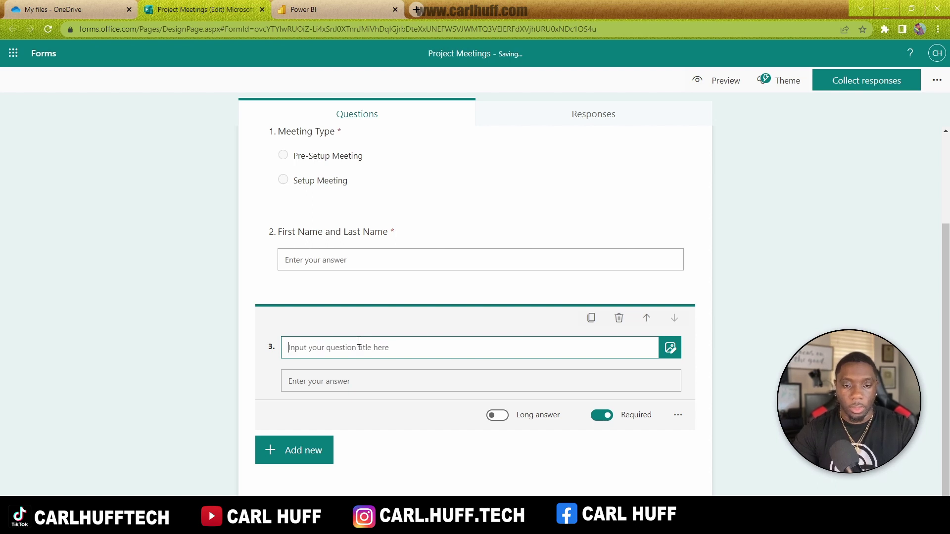
type("Job Title")
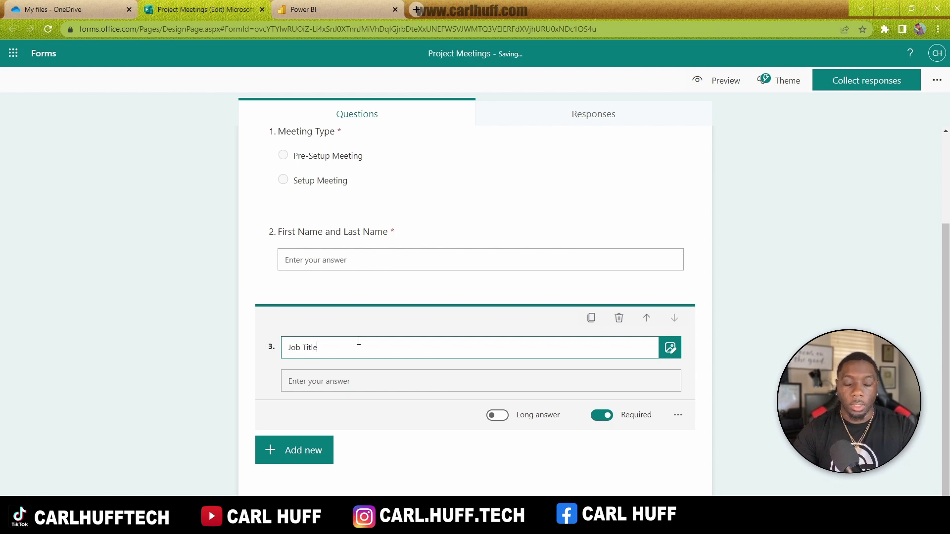
Step: Add 'Phone Number' and 'Email' text questions
left_click(311, 452)
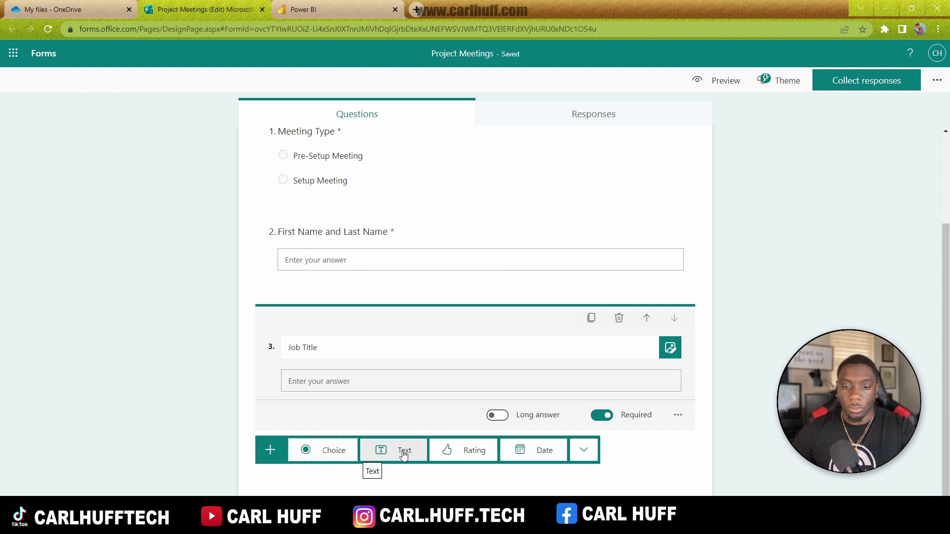
left_click(403, 451)
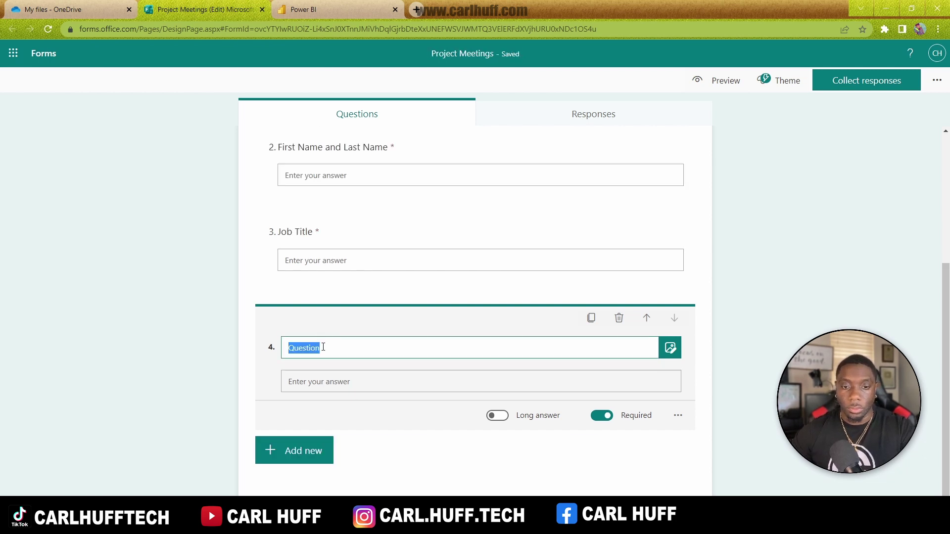
type("P")
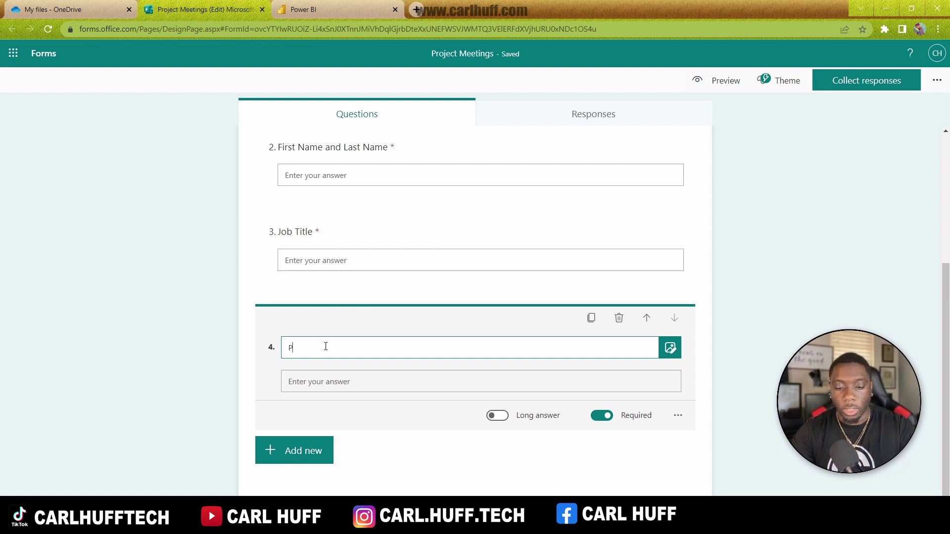
type("hone Number")
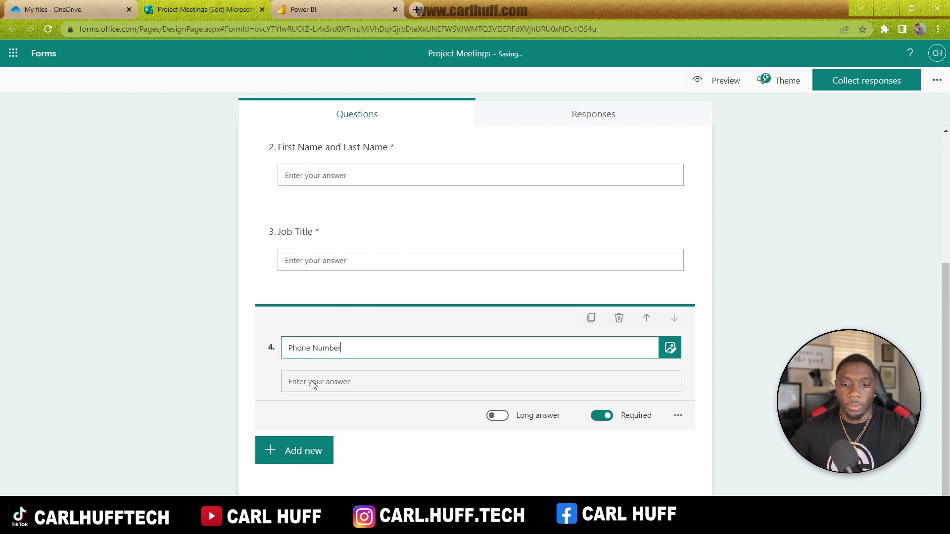
left_click(325, 459)
left_click(402, 451)
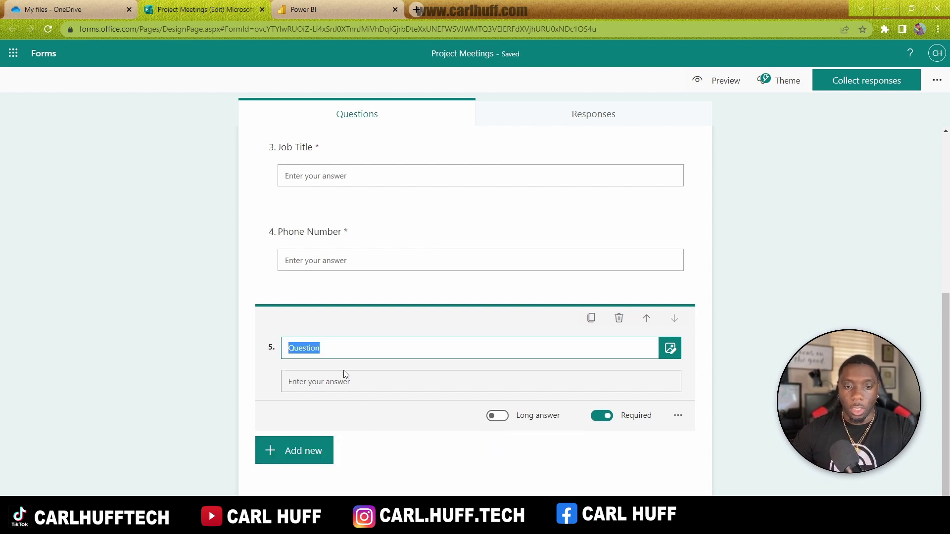
type("Email")
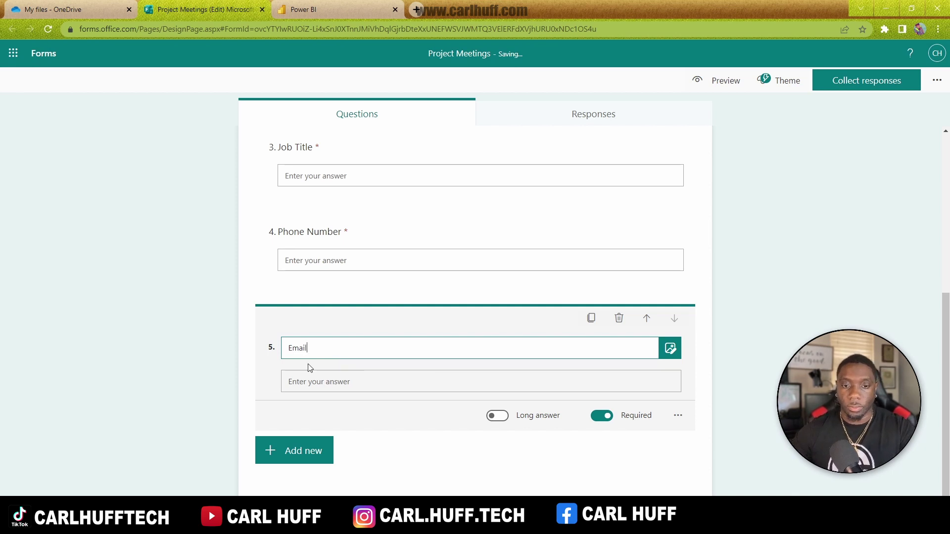
left_click(224, 372)
scroll(246, 338, "up", 5)
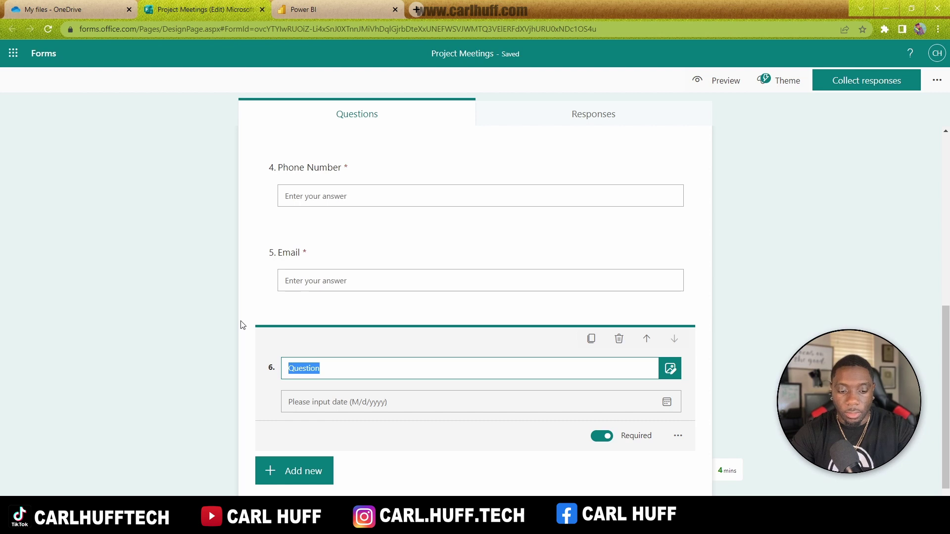
Step: Title the date question 'Current Date' and move it up five places to question 1
type("Curr")
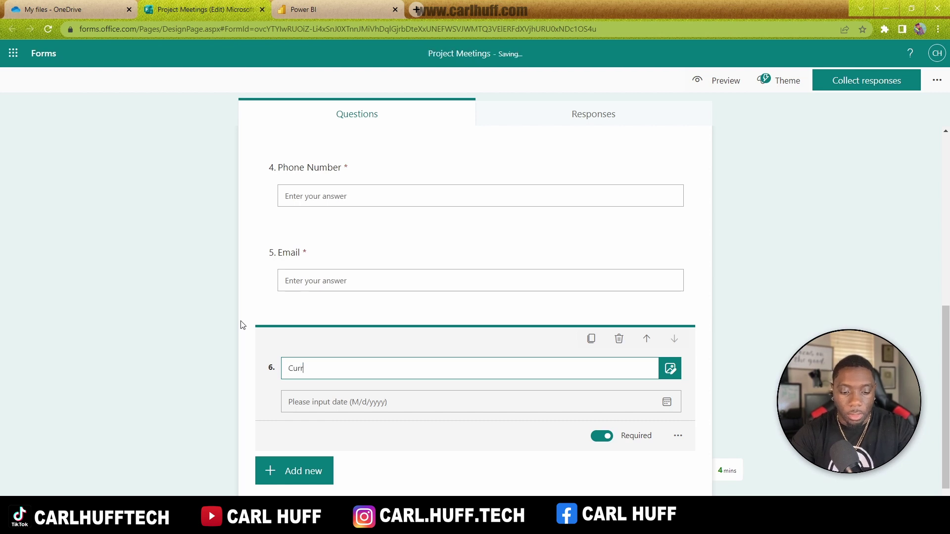
type("ent Date")
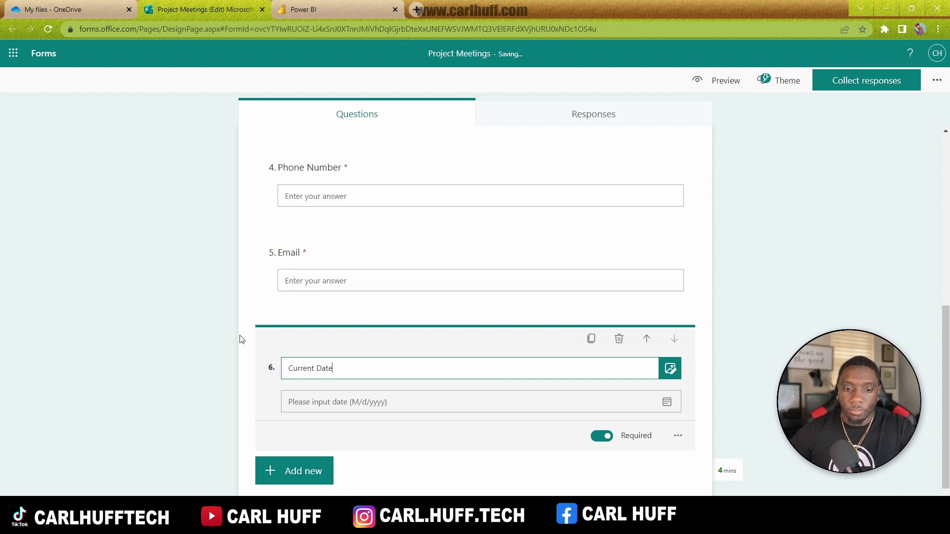
left_click(207, 355)
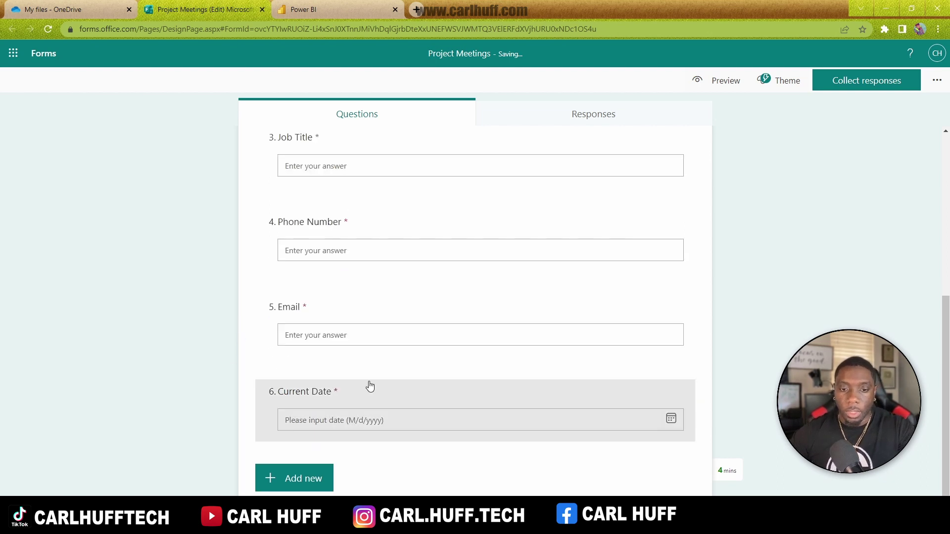
left_click(353, 389)
left_click(646, 340)
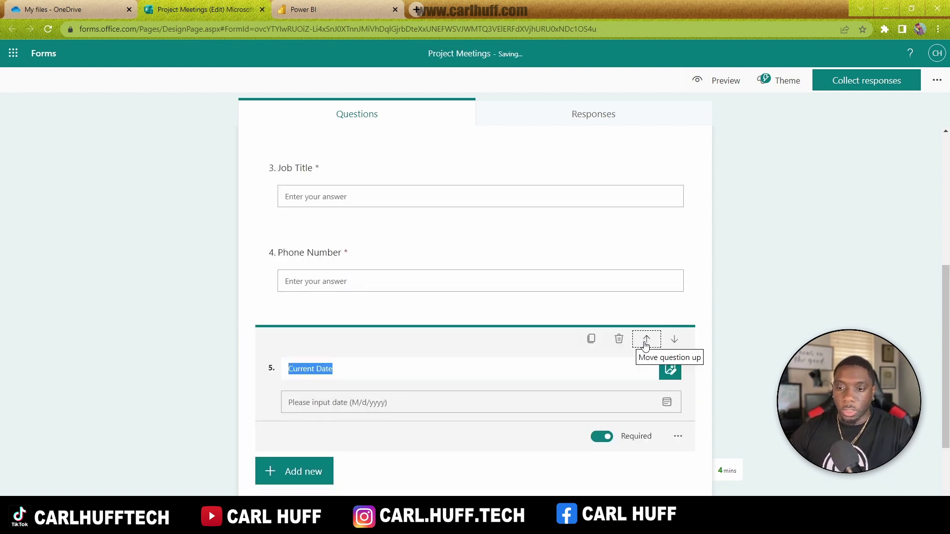
left_click(646, 340)
left_click(646, 339)
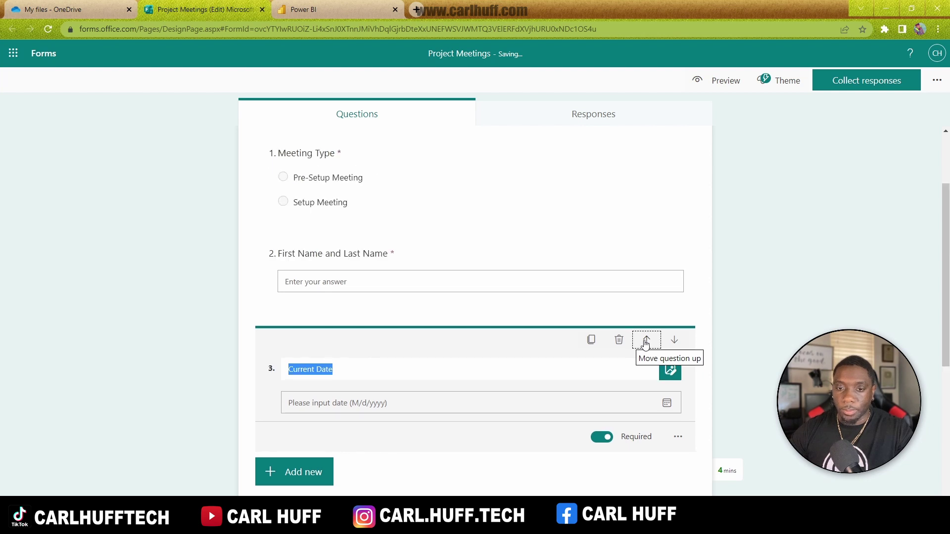
left_click(646, 339)
left_click(646, 340)
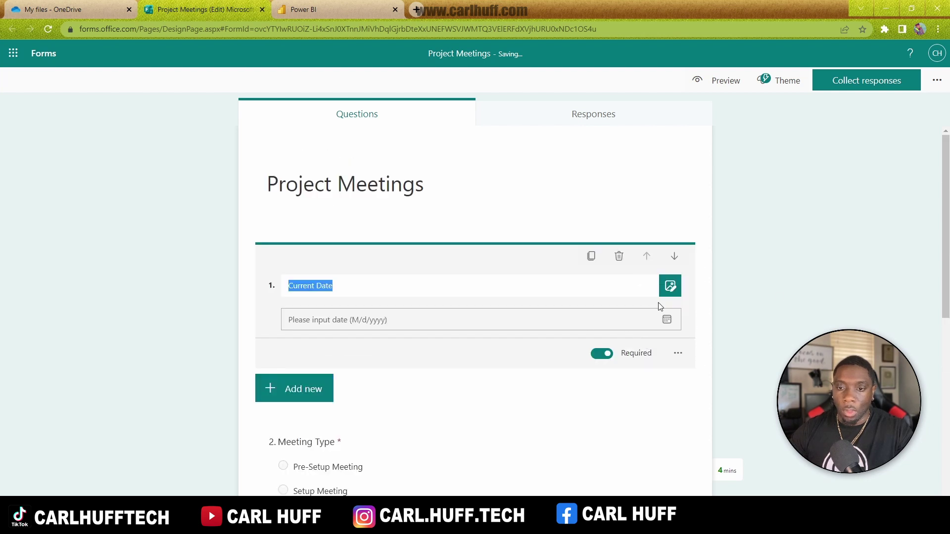
left_click(811, 293)
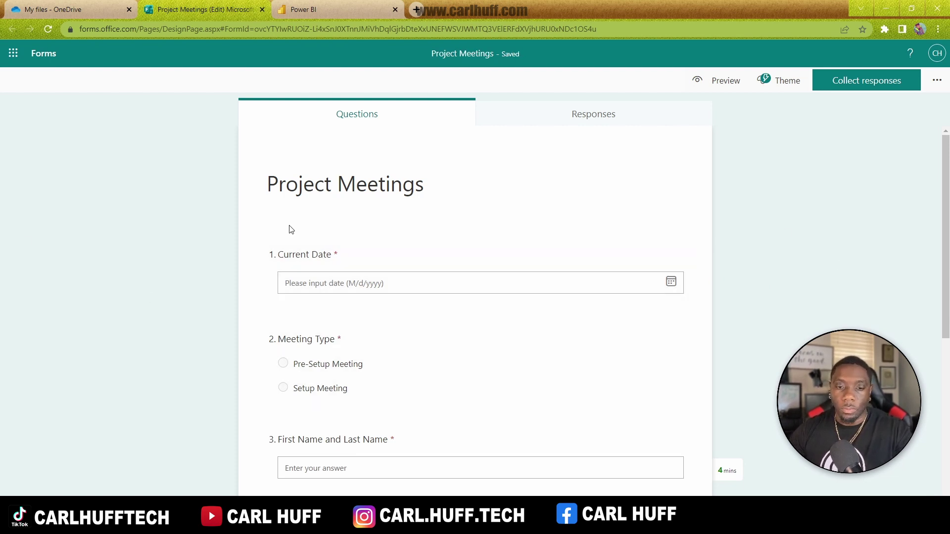
Step: Apply the white-flowers-and-laptop photo theme to the Project Meetings form
left_click(786, 85)
scroll(857, 225, "down", 5)
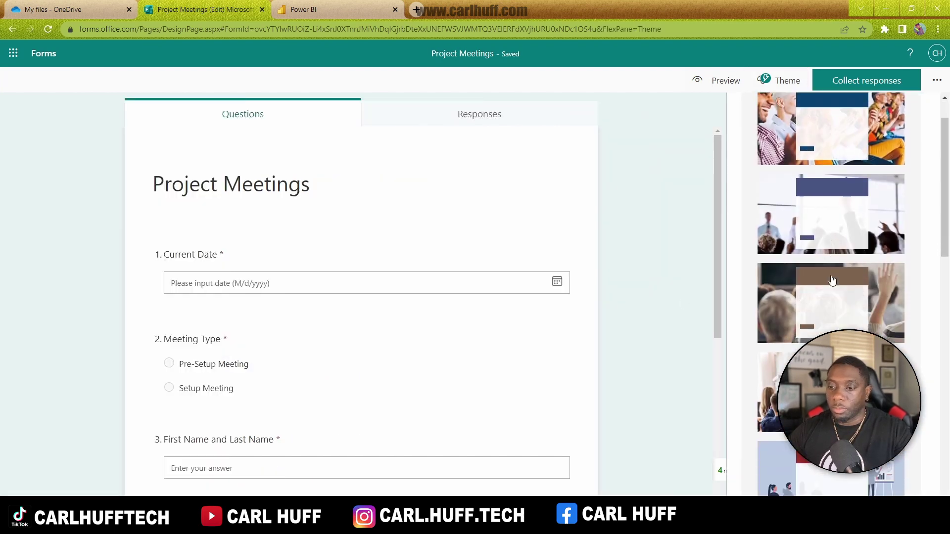
scroll(857, 226, "down", 10)
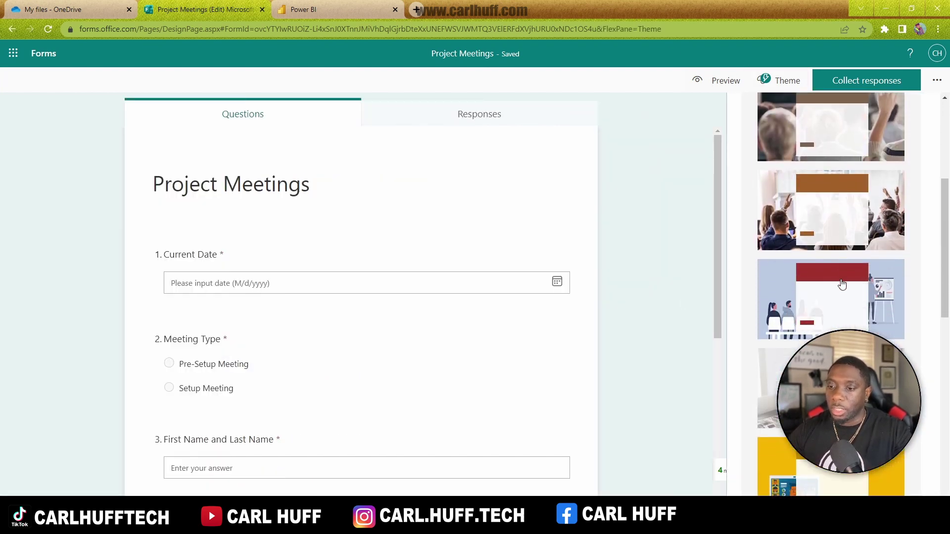
scroll(842, 282, "down", 3)
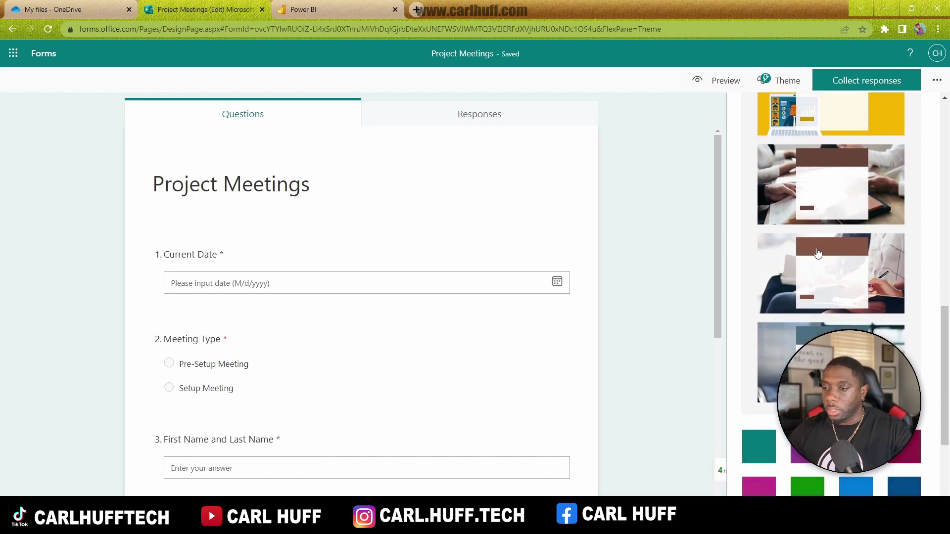
scroll(800, 310, "down", 3)
scroll(811, 297, "up", 20)
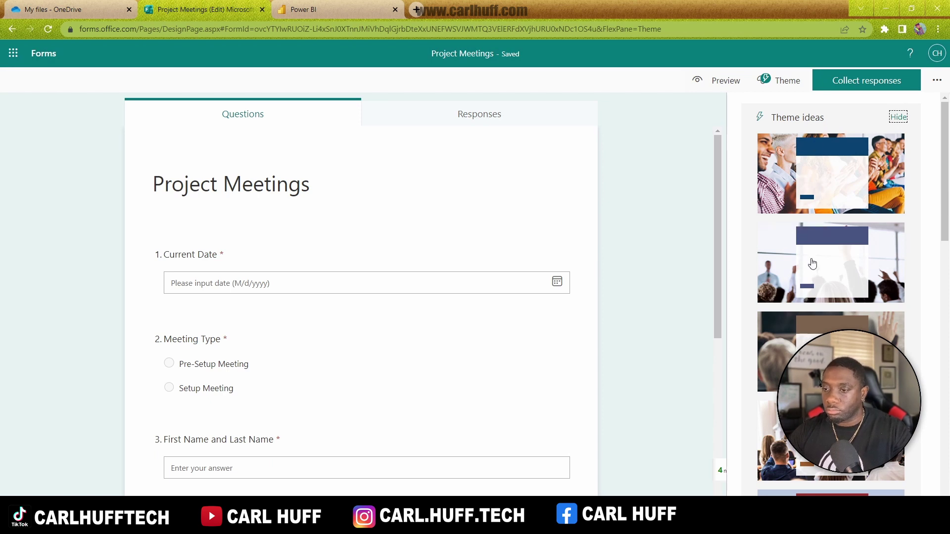
scroll(836, 304, "down", 5)
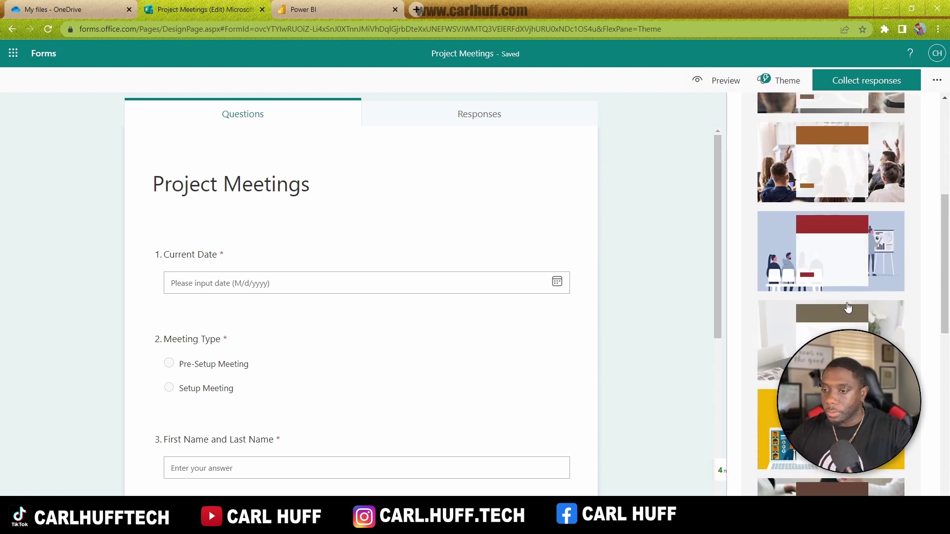
left_click(836, 322)
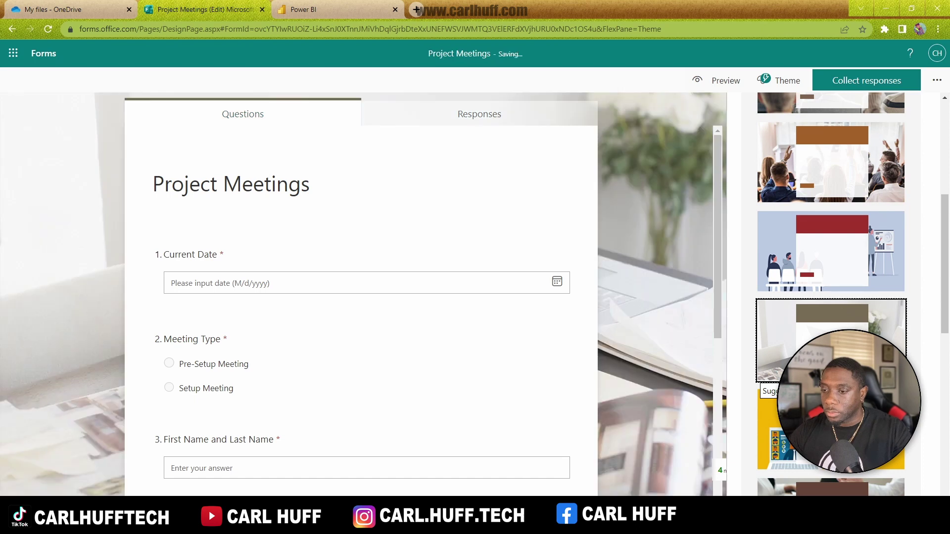
scroll(875, 316, "down", 1)
scroll(875, 315, "down", 6)
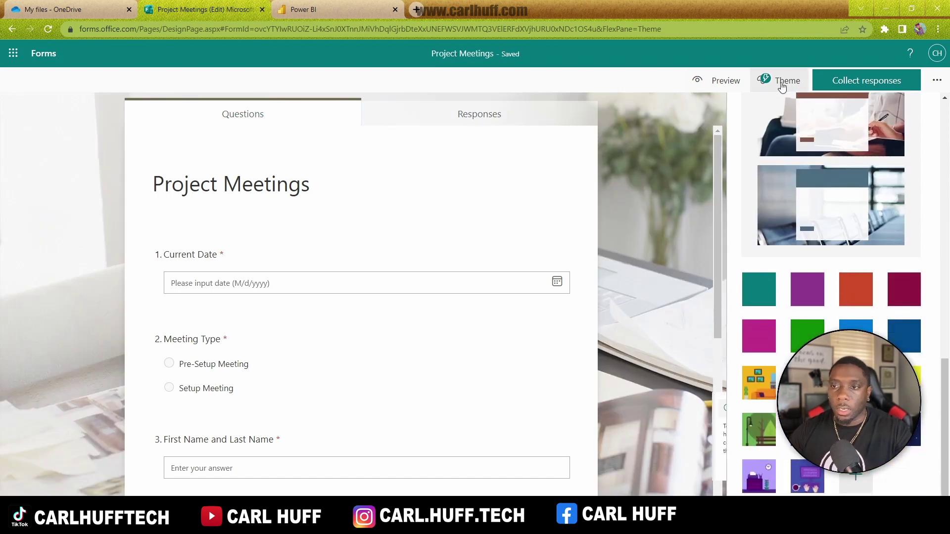
left_click(934, 82)
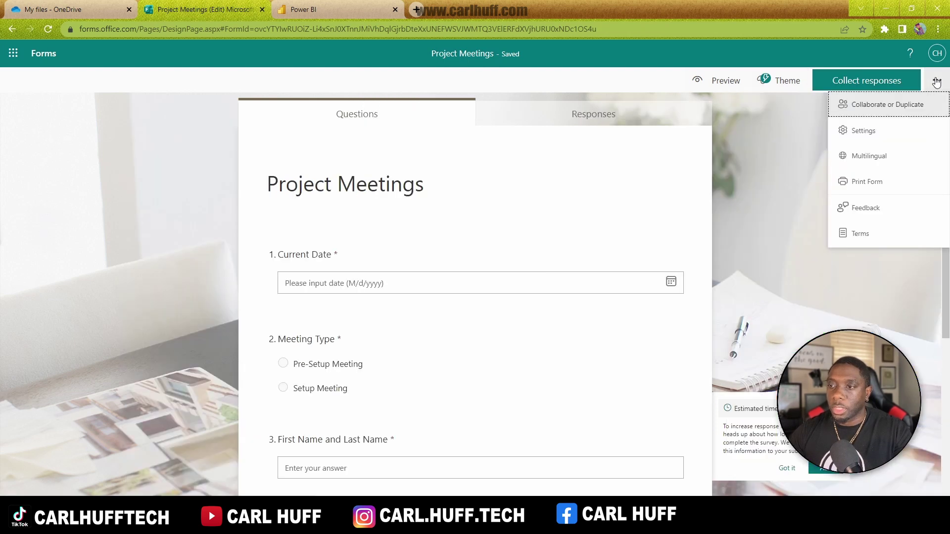
Step: Set the form so anyone can respond and show a custom 'Thank you' message
left_click(866, 132)
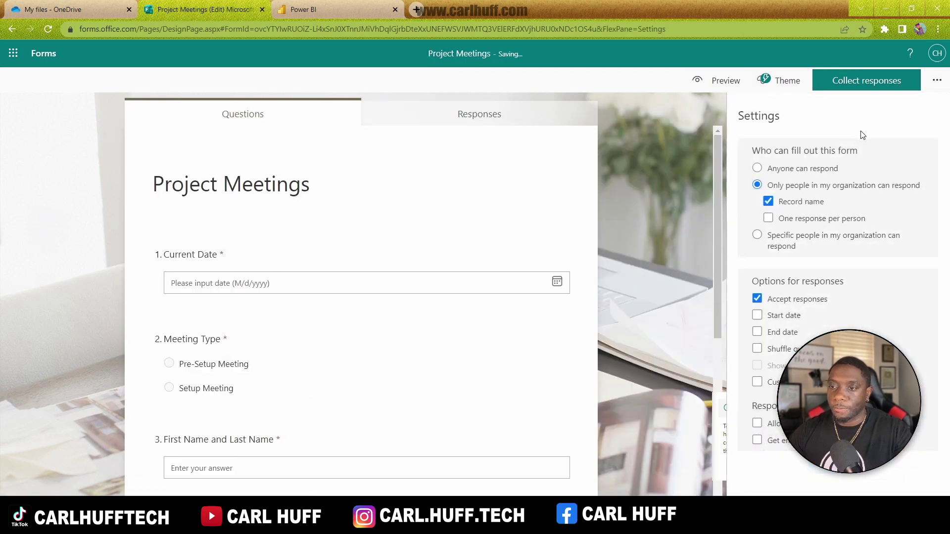
left_click(758, 168)
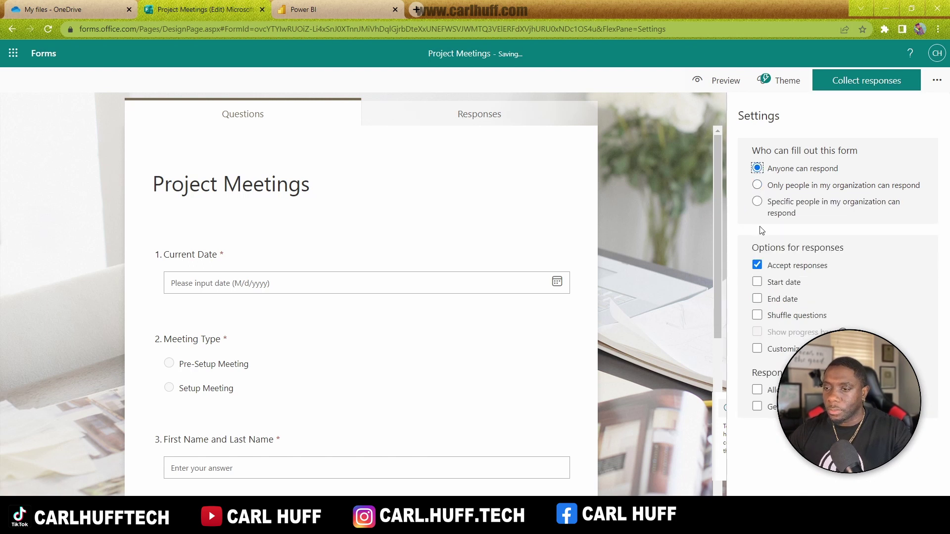
left_click(758, 353)
left_click_drag(881, 370, 704, 370)
type("Thank")
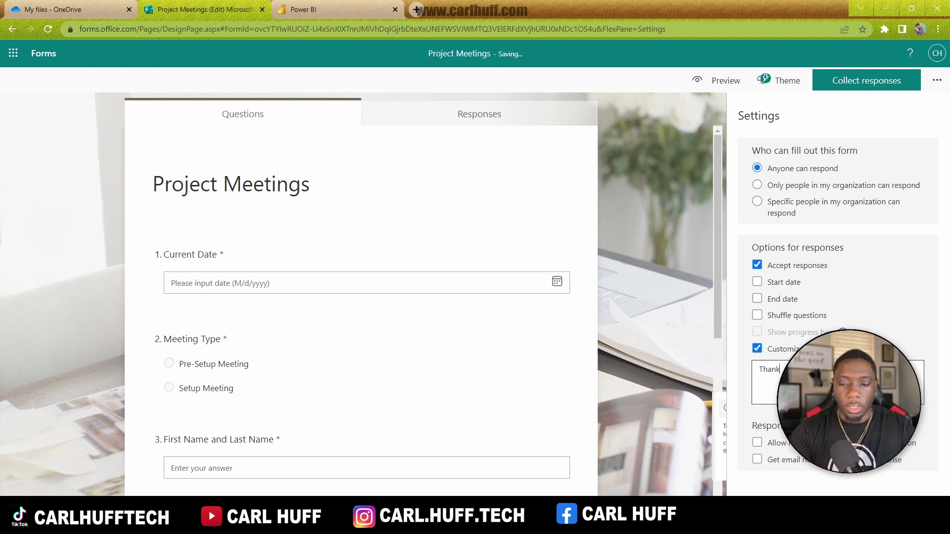
type(" you")
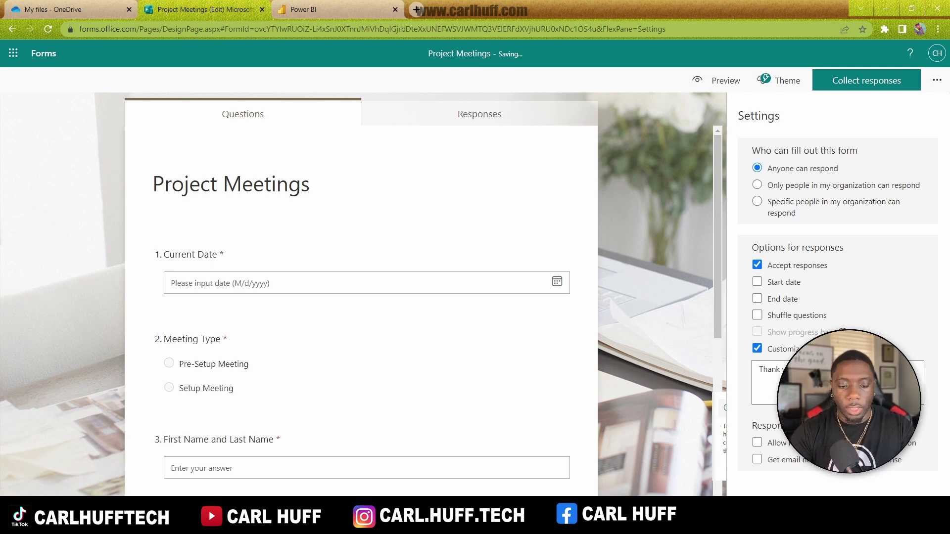
left_click(937, 80)
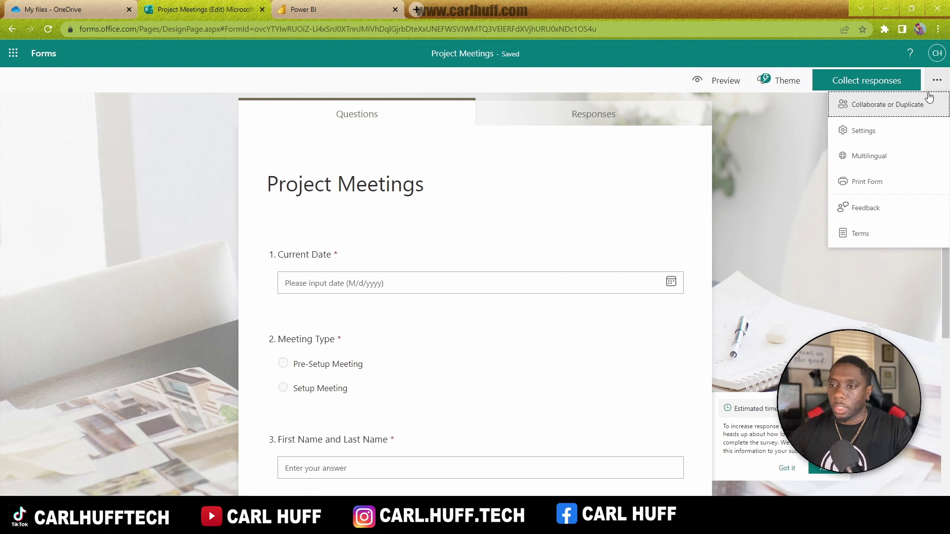
left_click(713, 83)
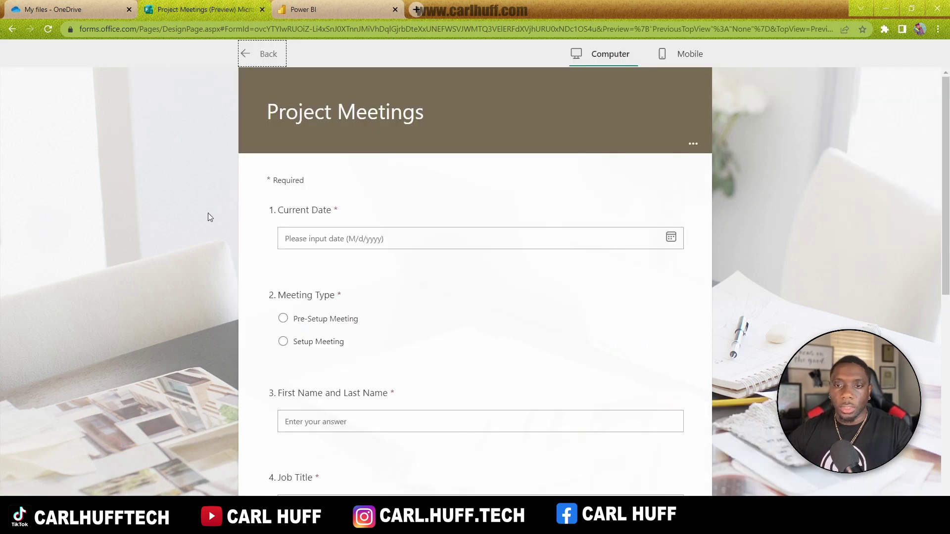
scroll(255, 202, "down", 1)
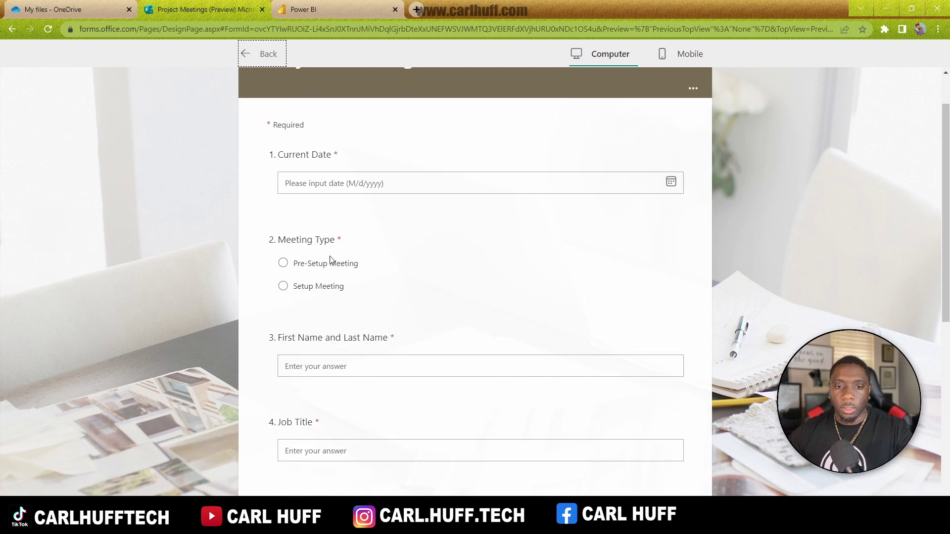
scroll(287, 274, "down", 2)
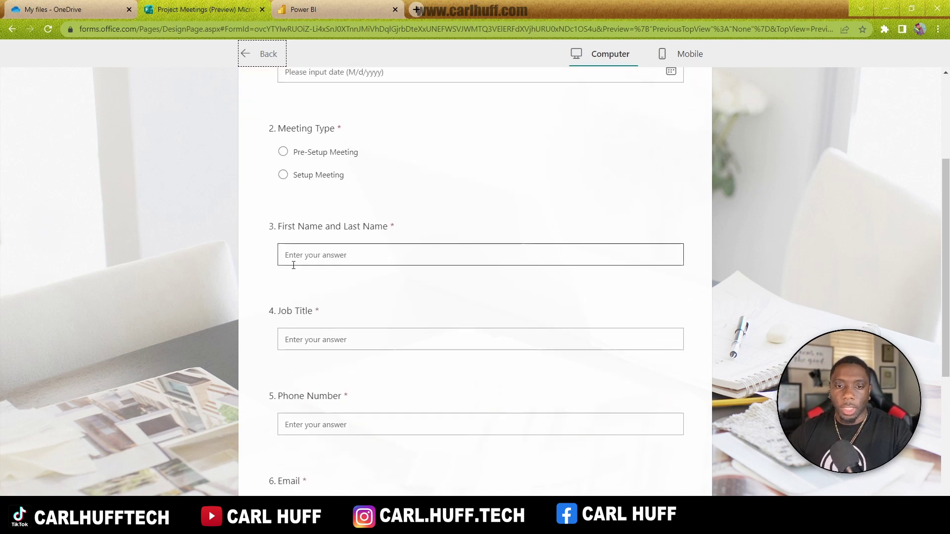
scroll(336, 277, "down", 1)
scroll(354, 277, "down", 2)
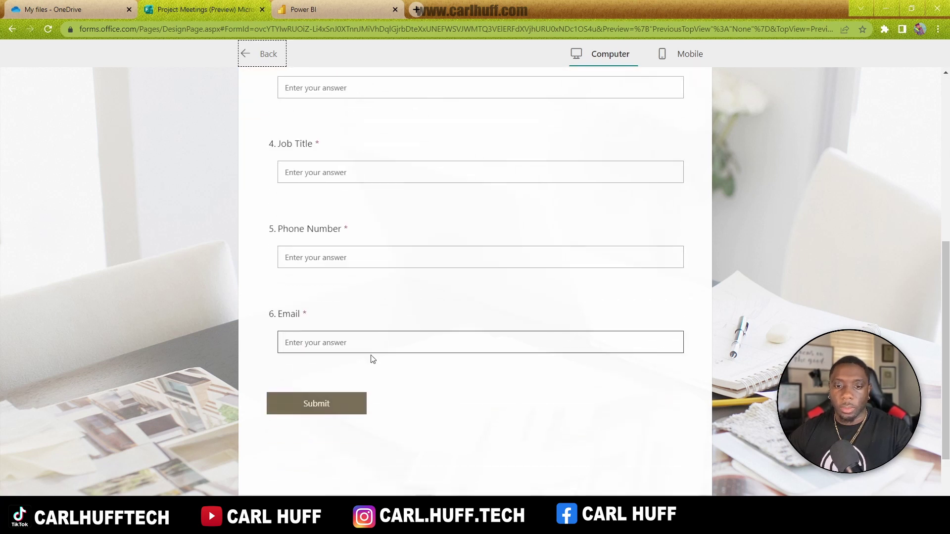
scroll(638, 315, "up", 6)
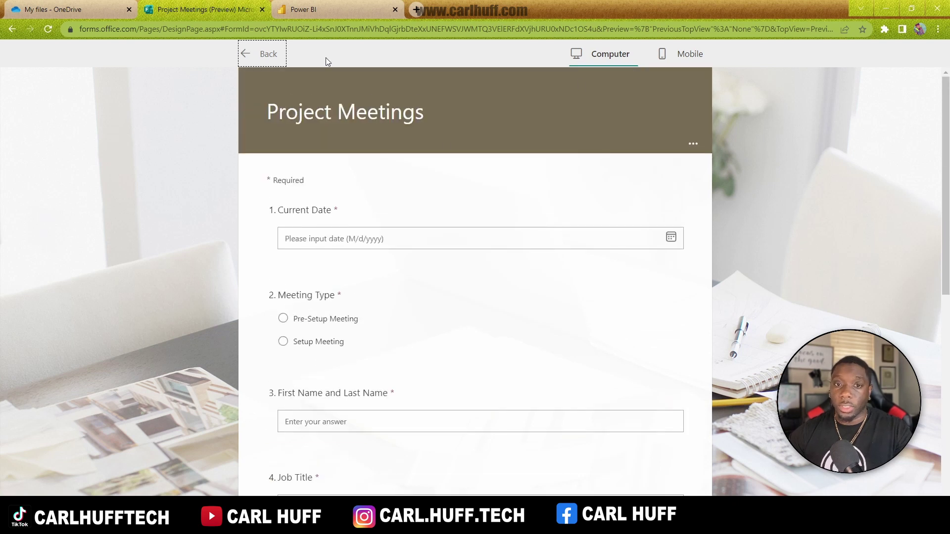
left_click(250, 57)
left_click(883, 78)
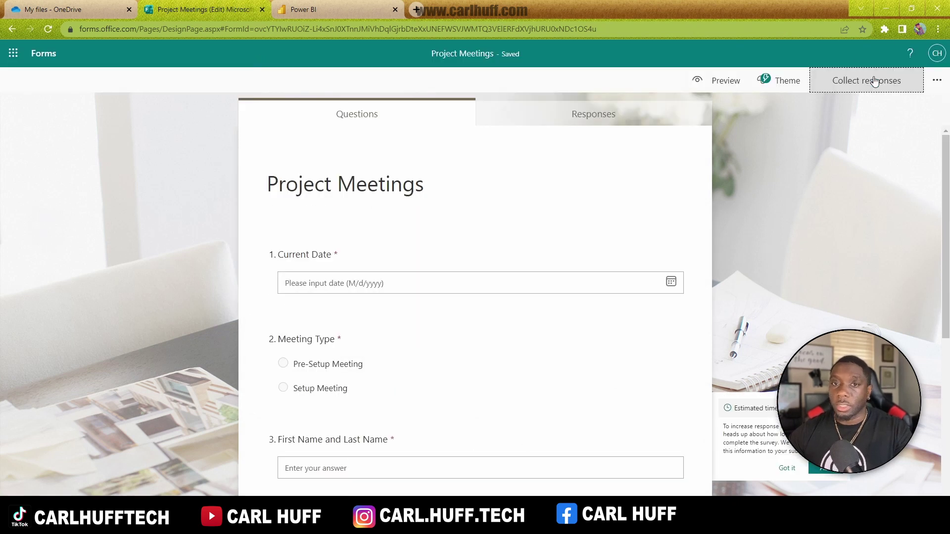
Step: Shorten the form's response link and download its QR code
left_click(762, 213)
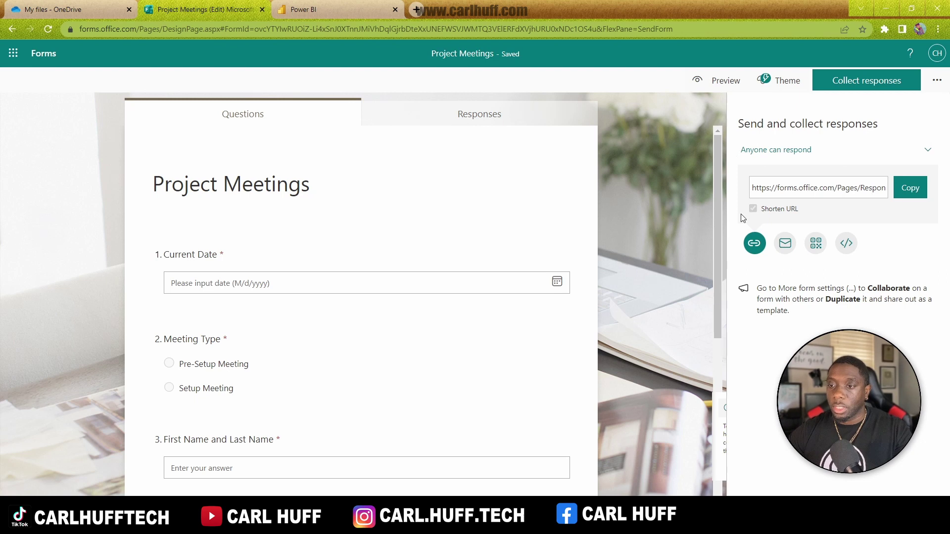
left_click(911, 191)
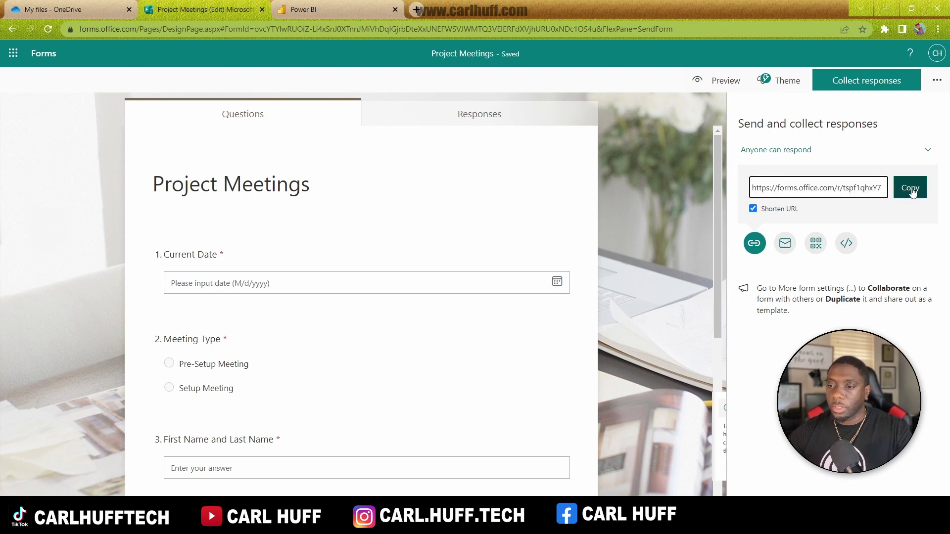
left_click(816, 245)
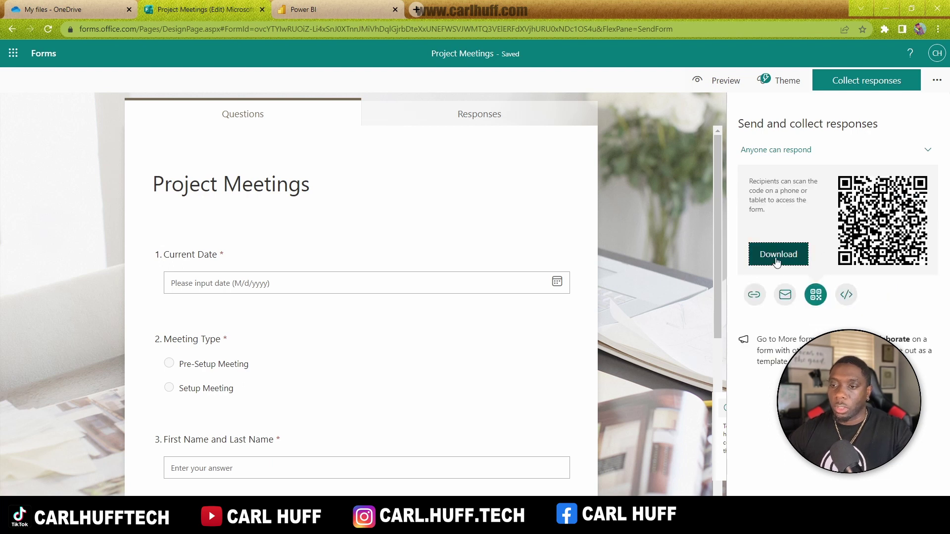
left_click(778, 254)
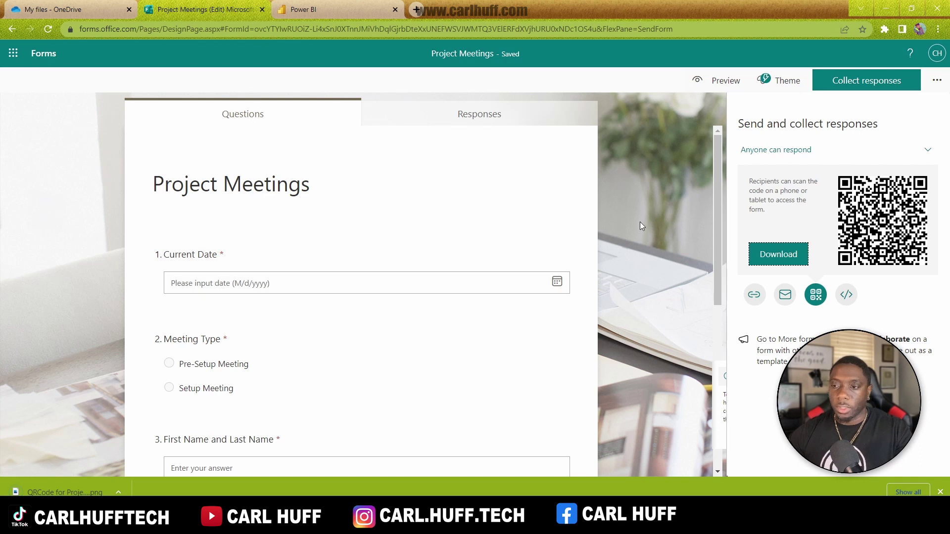
Step: Copy the short response link and open a new browser tab
left_click(754, 295)
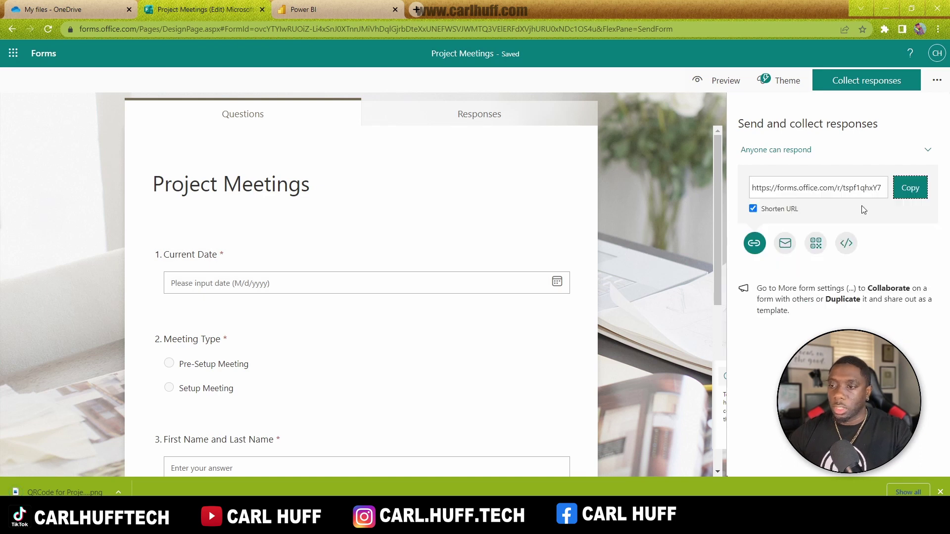
left_click(908, 188)
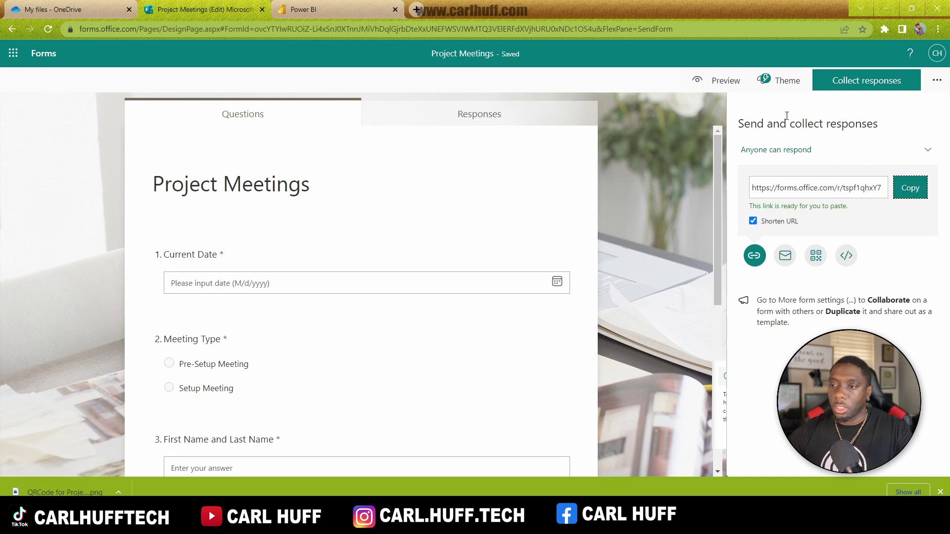
left_click(416, 9)
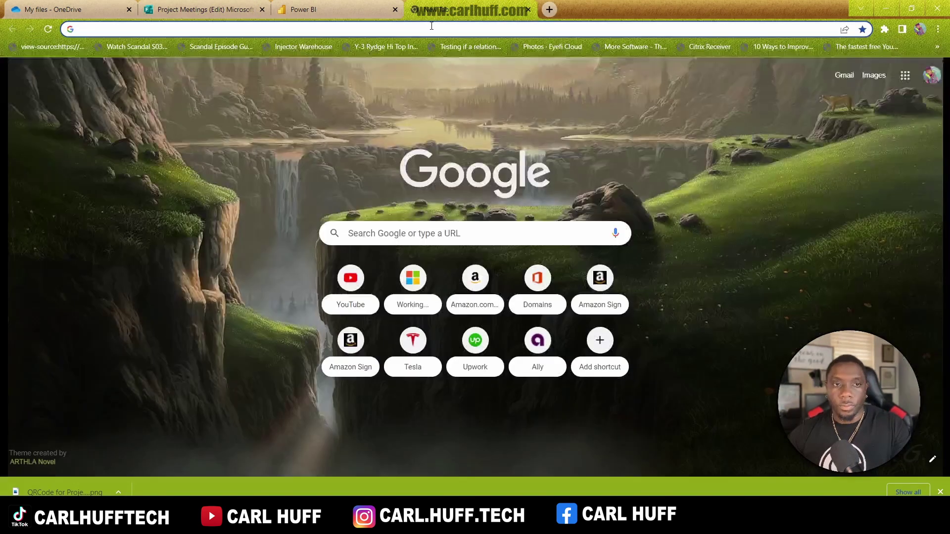
Step: Open the pasted form link and answer date 6/5/2022, Pre-Setup Meeting, and the attendee's name
key("ctrl+v")
key("Return")
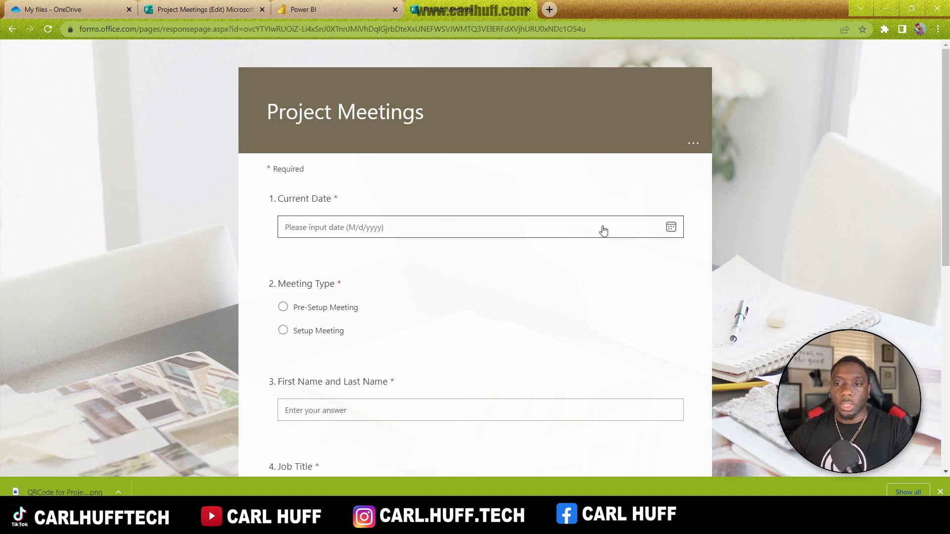
type("6/5/2022")
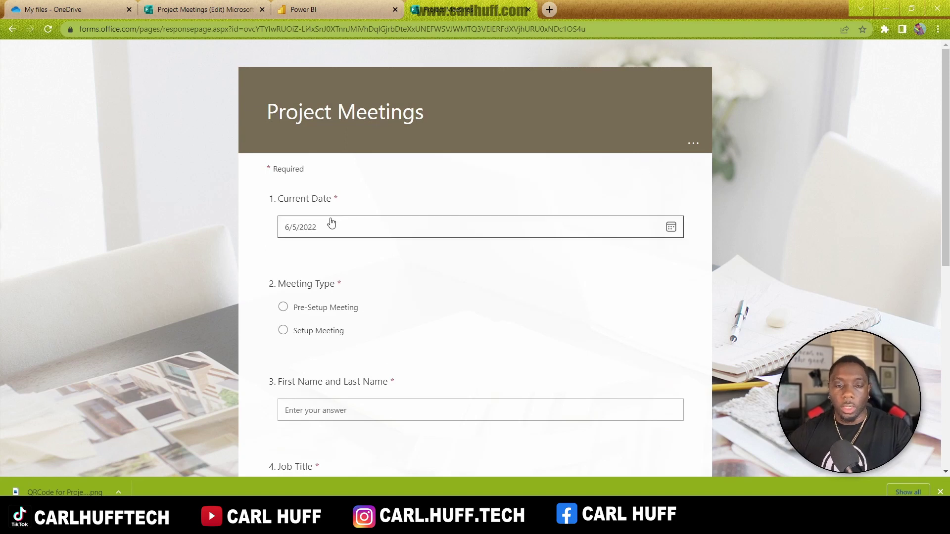
left_click(325, 310)
scroll(391, 282, "down", 3)
scroll(376, 262, "down", 1)
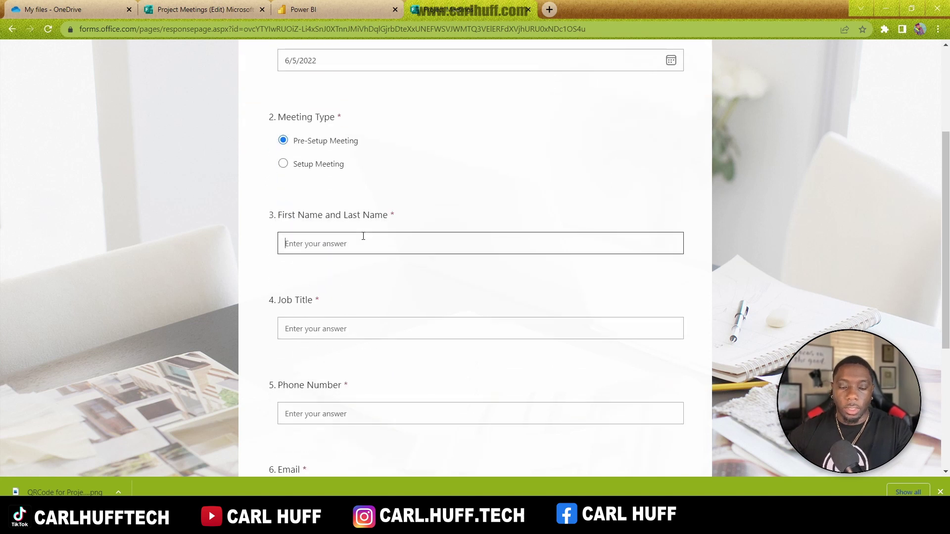
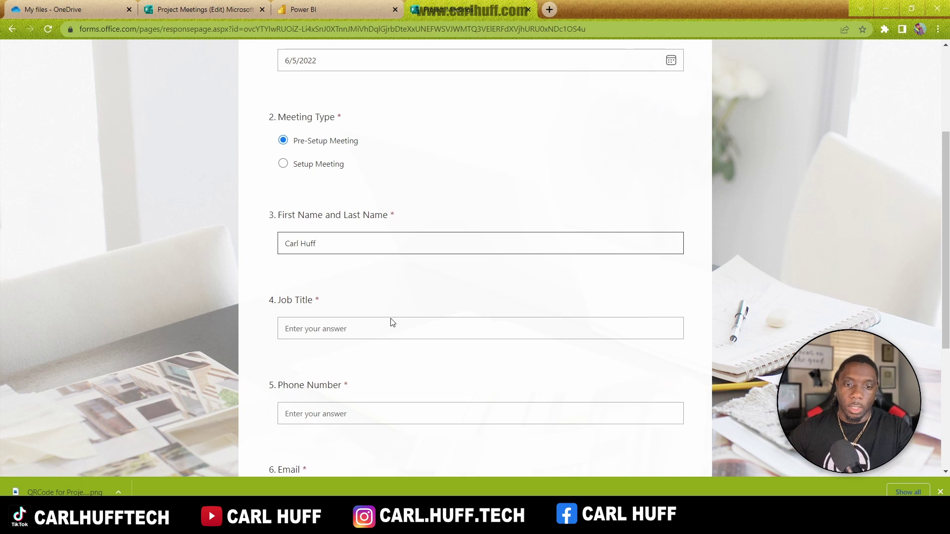
left_click(366, 332)
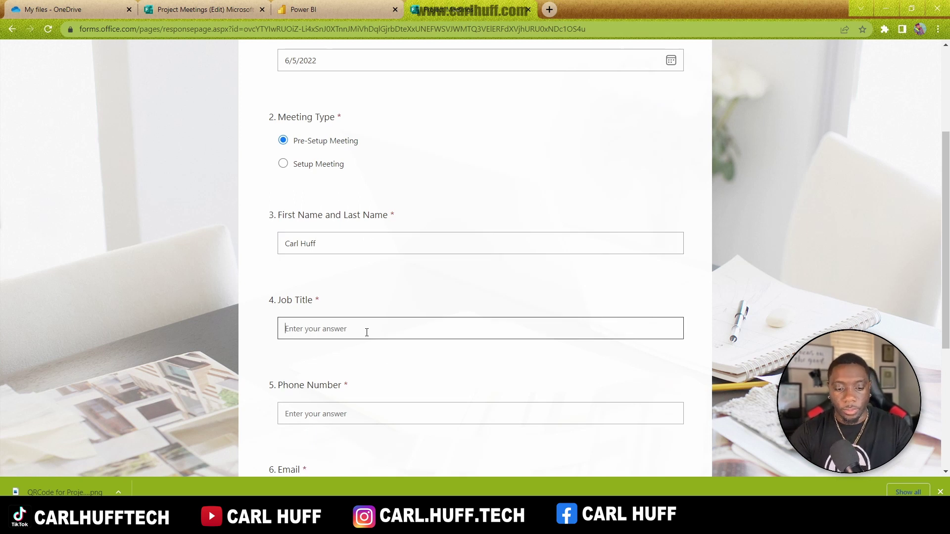
Step: Enter job title 'Business Analyst', the phone number and e-mail, then submit the response
type("B")
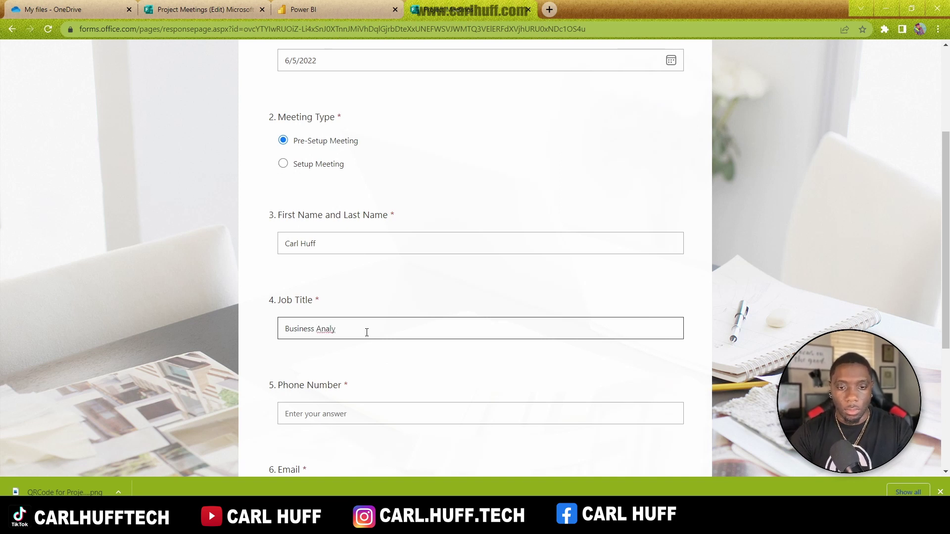
type("usiness Analy")
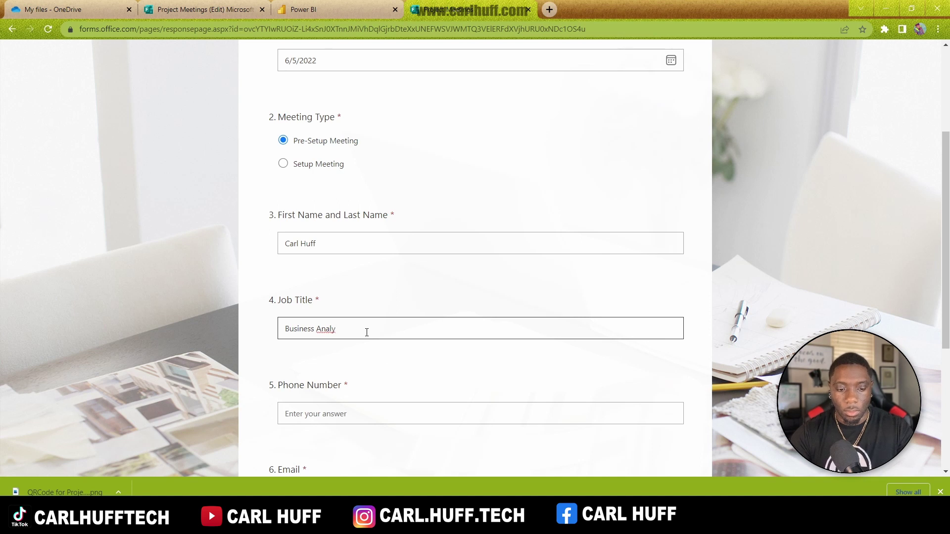
type("st")
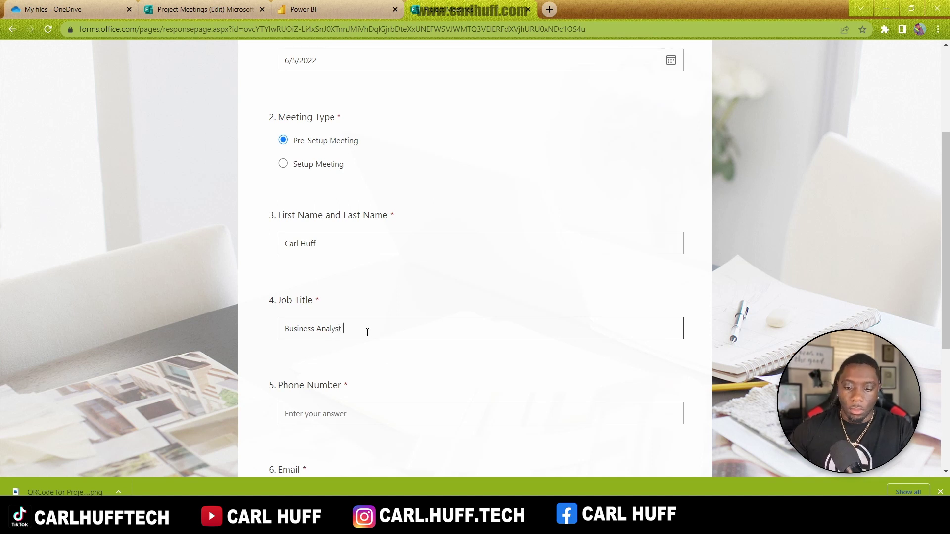
scroll(468, 332, "down", 2)
left_click(373, 298)
type("555-523-5478")
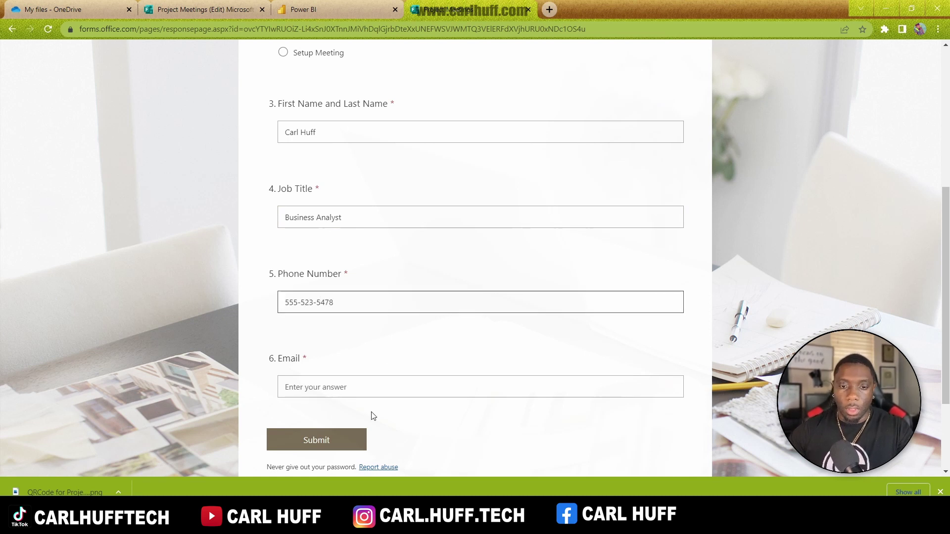
left_click(373, 388)
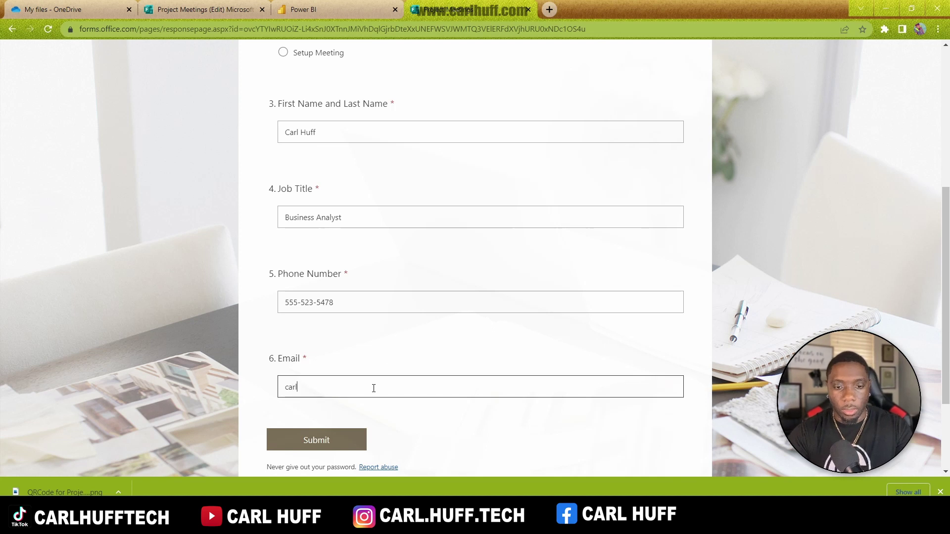
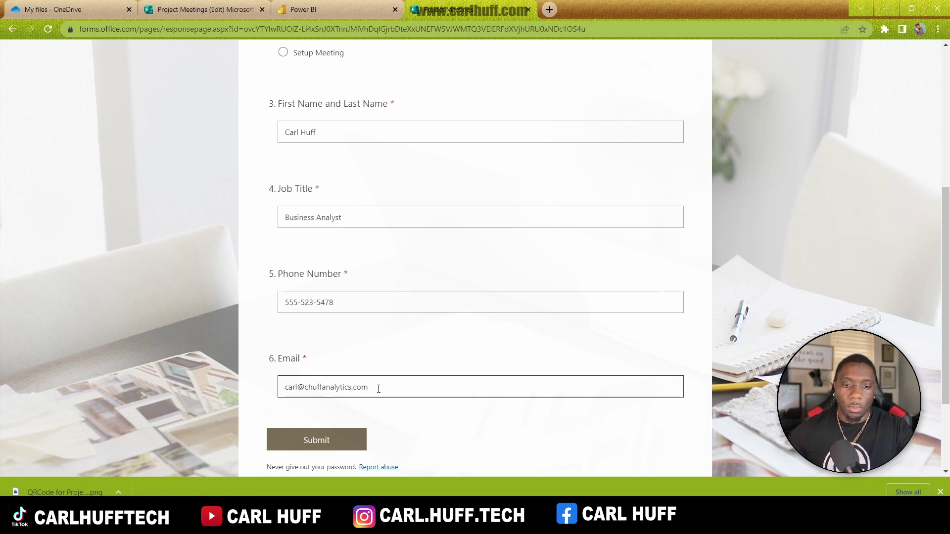
left_click(308, 444)
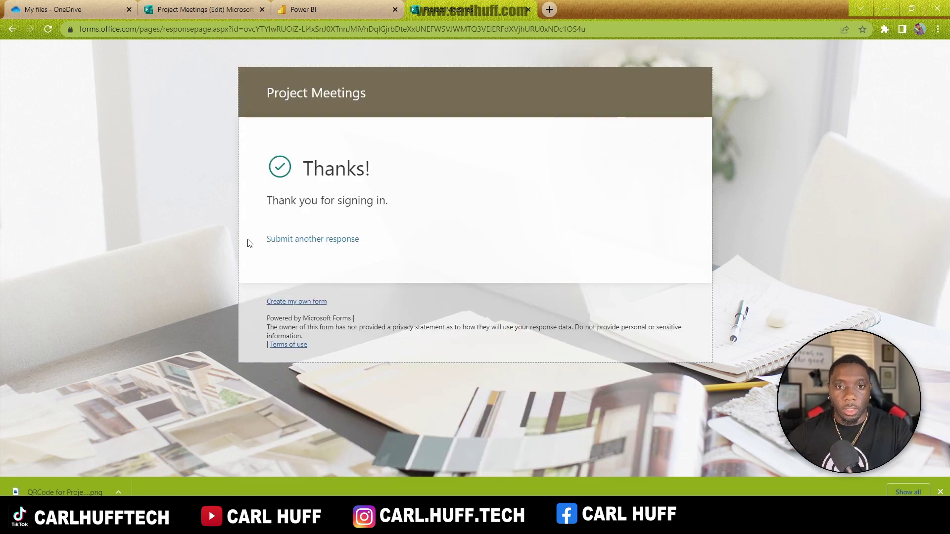
Step: Start a new response dated the 5th, choosing Setup Meeting and entering the attendee's name
left_click(324, 240)
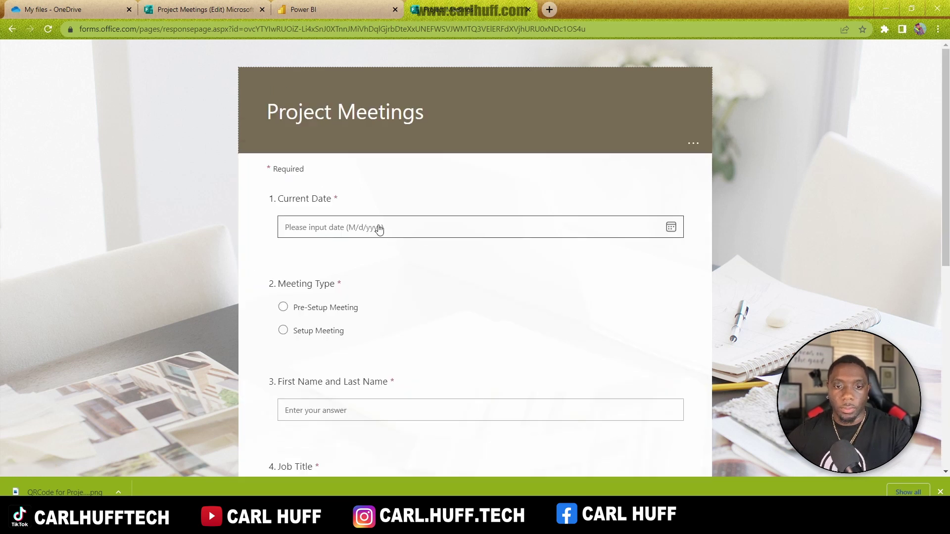
left_click(378, 227)
left_click(305, 302)
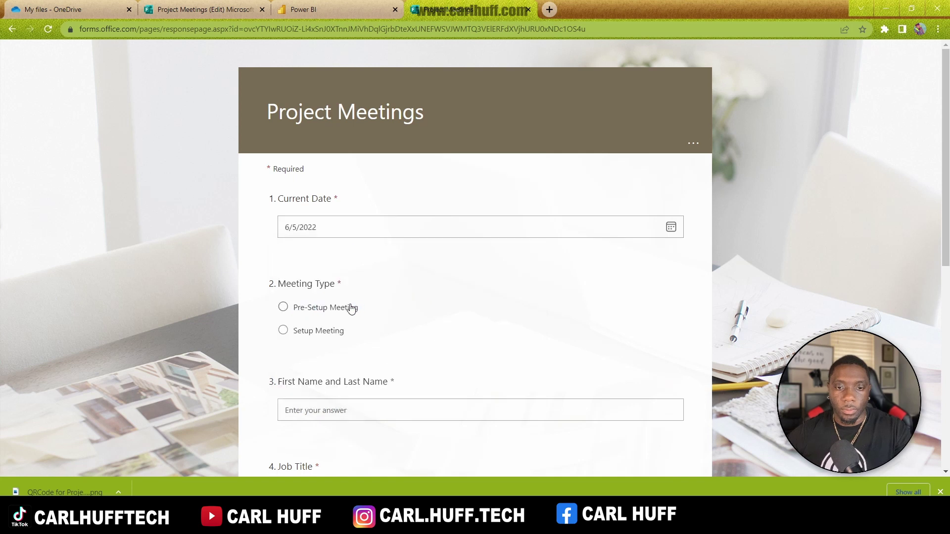
left_click(305, 336)
left_click(324, 412)
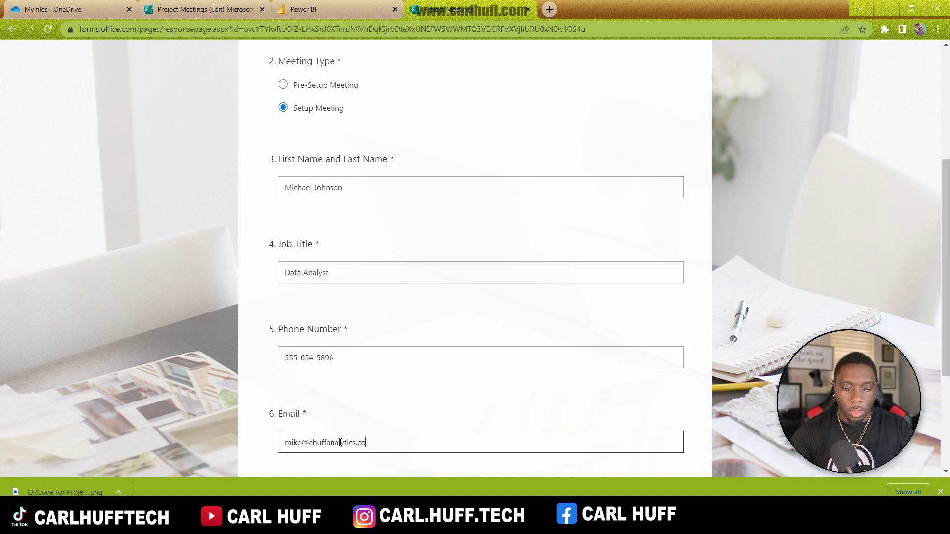
type("m")
scroll(469, 428, "down", 4)
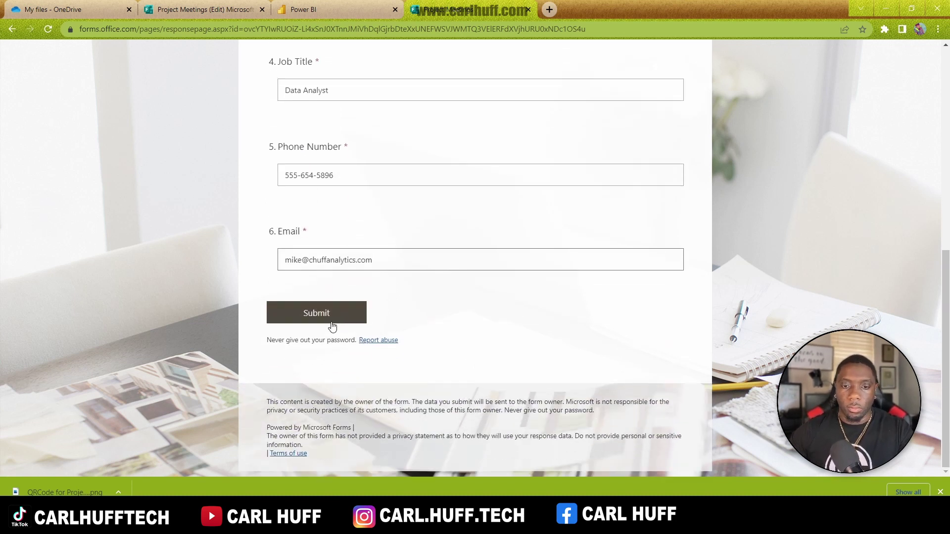
Step: Submit the second response and return to the form's editing view
left_click(333, 324)
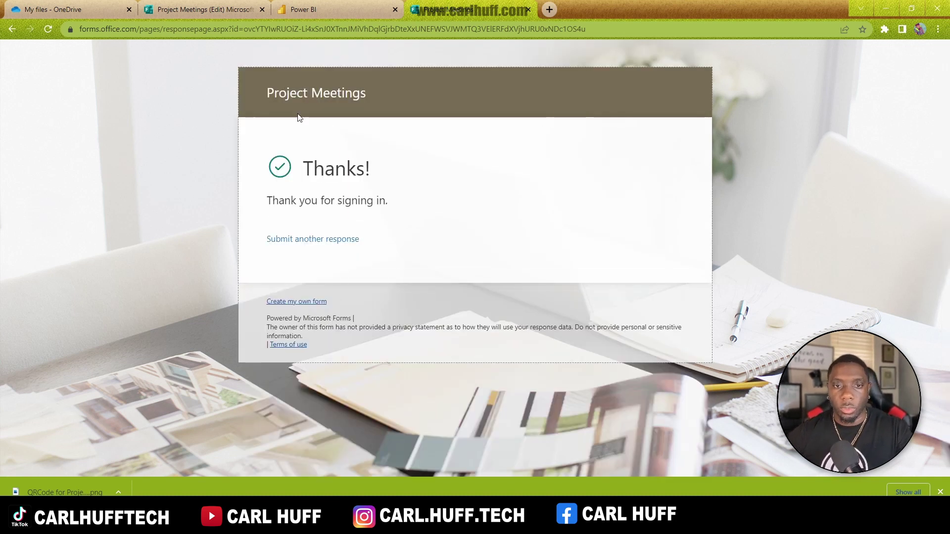
left_click(303, 240)
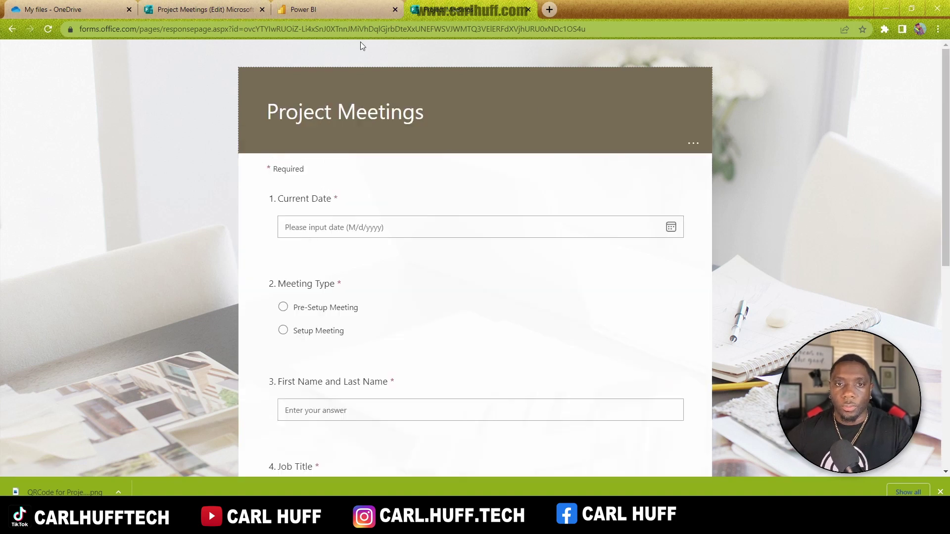
left_click(194, 11)
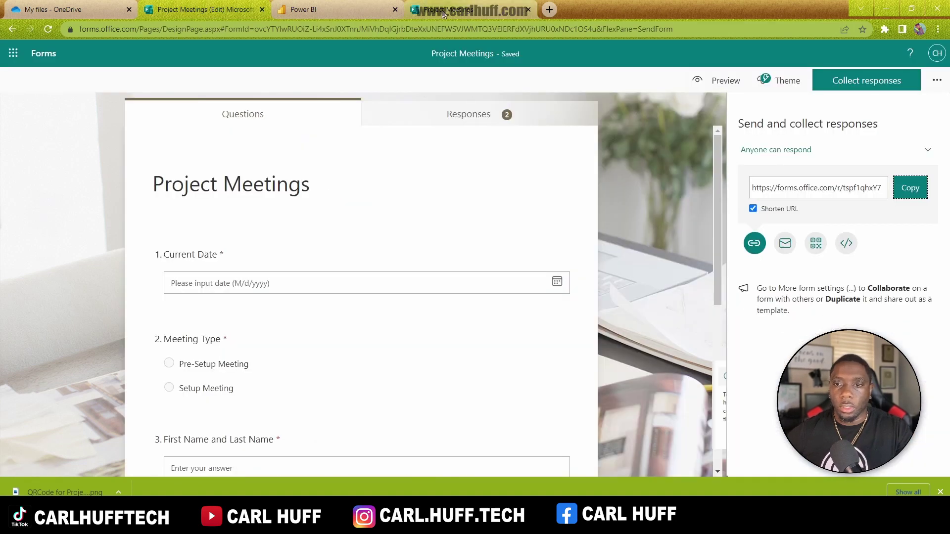
Step: Review the summary of the two collected responses, then switch to the Power BI service tab
left_click(476, 117)
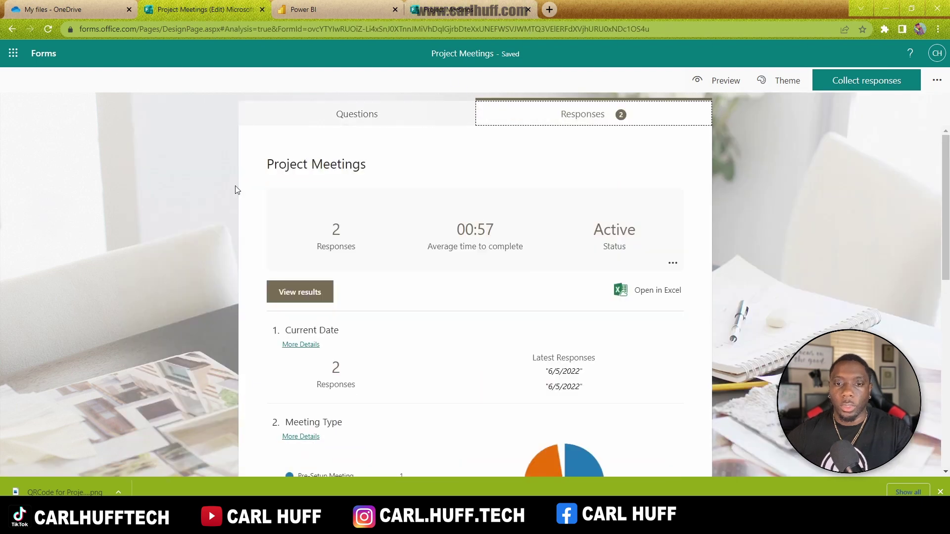
scroll(502, 284, "down", 2)
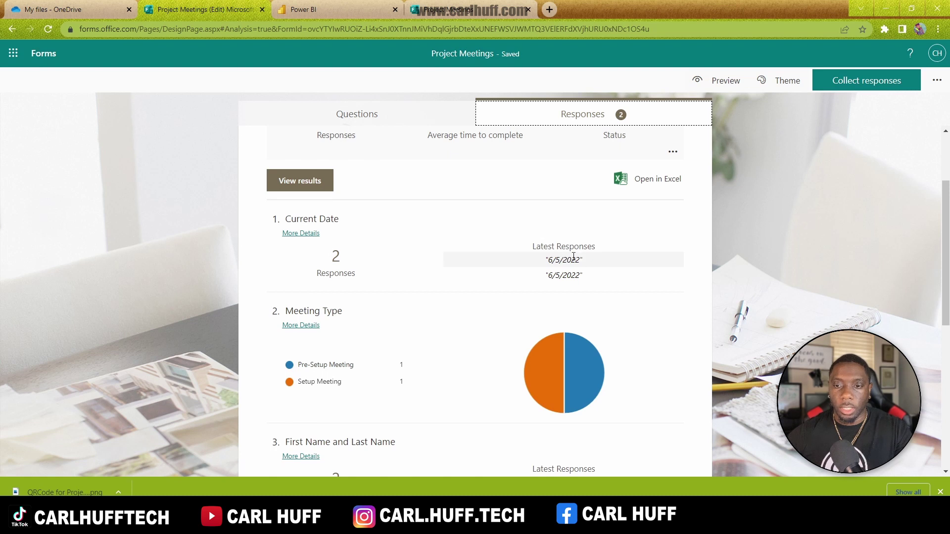
scroll(342, 291, "down", 3)
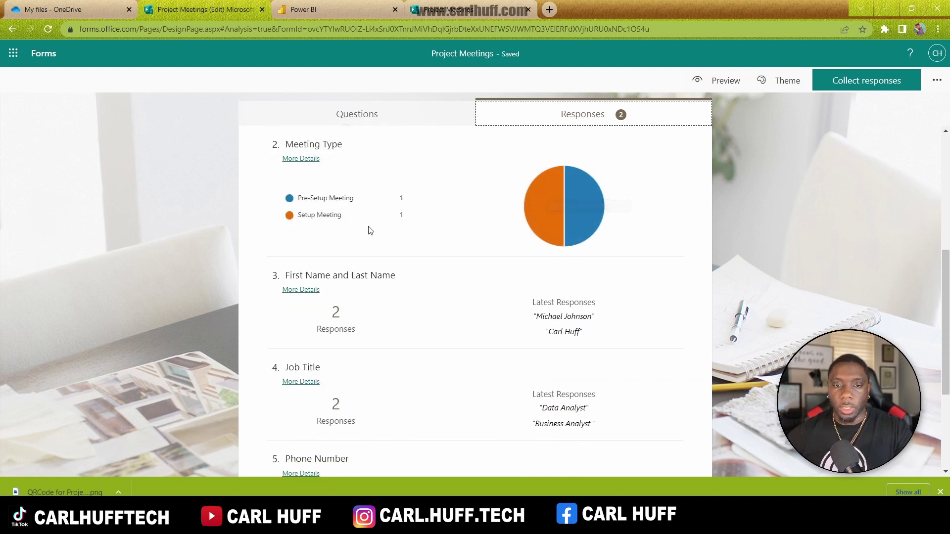
scroll(501, 341, "down", 2)
left_click(470, 9)
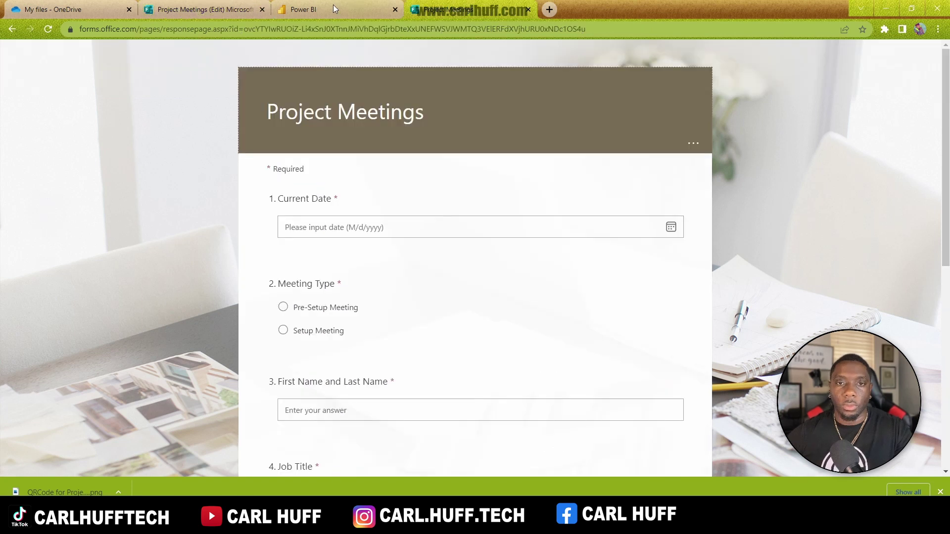
left_click(311, 9)
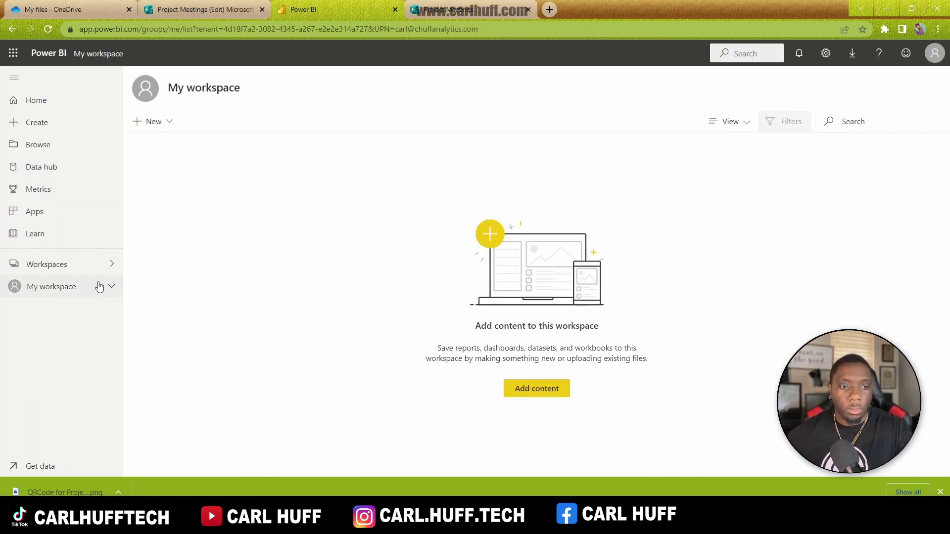
Step: Create a new Power BI Service workspace named 'Project Meetings'
left_click(104, 266)
left_click(202, 460)
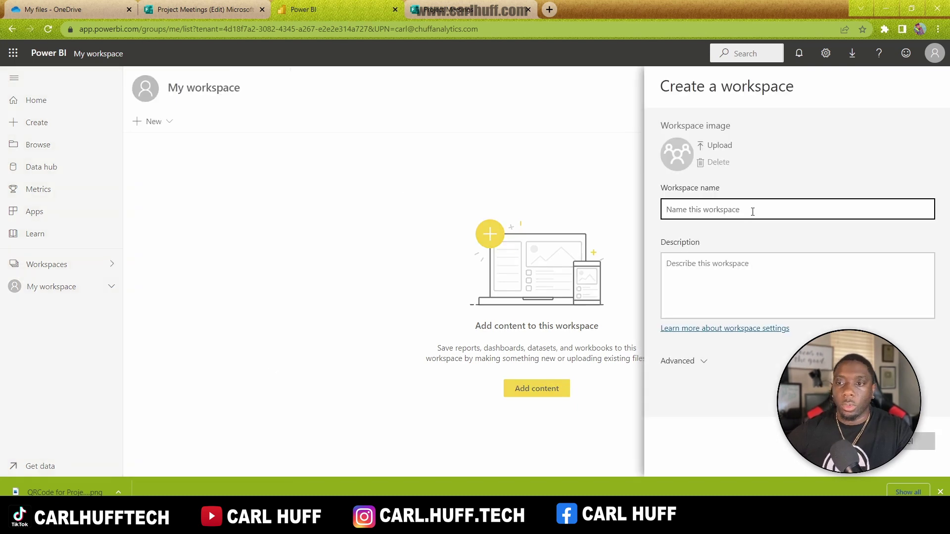
type("Projec")
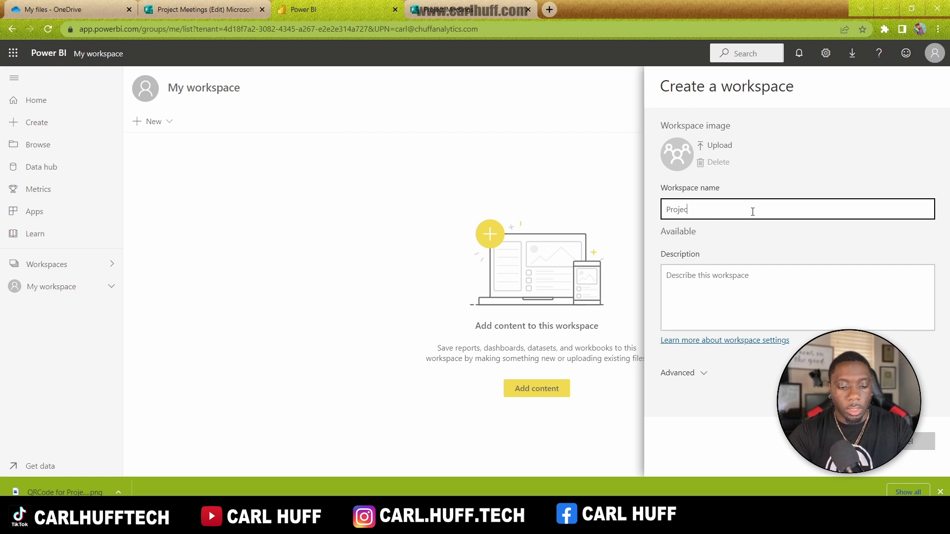
type("t Meetings")
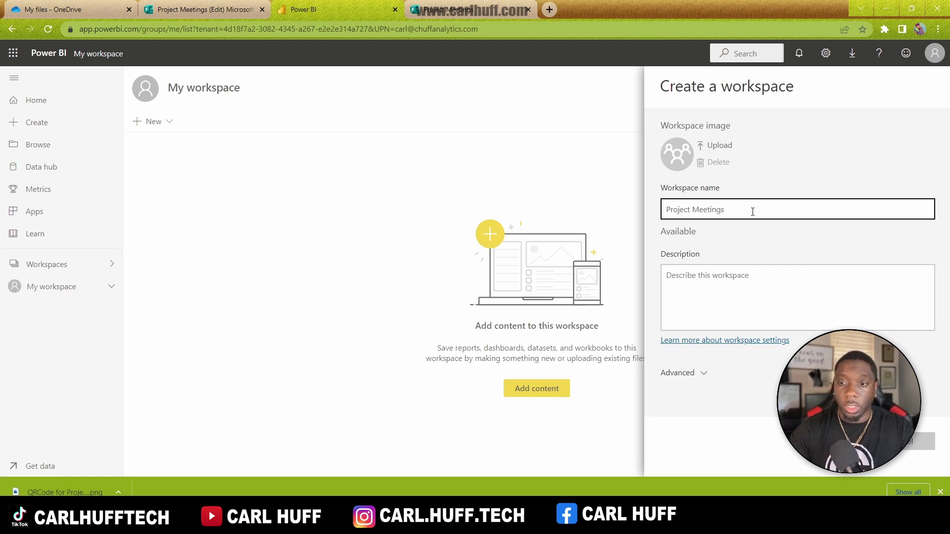
key("Return")
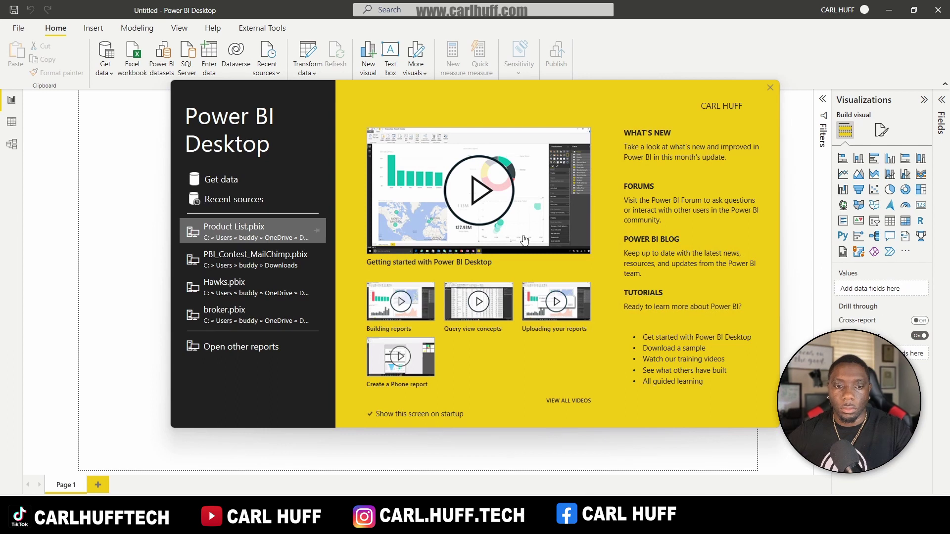
Step: Dismiss the welcome screen and save the blank report as 'Project Meetings' in the power bi folder
left_click(770, 88)
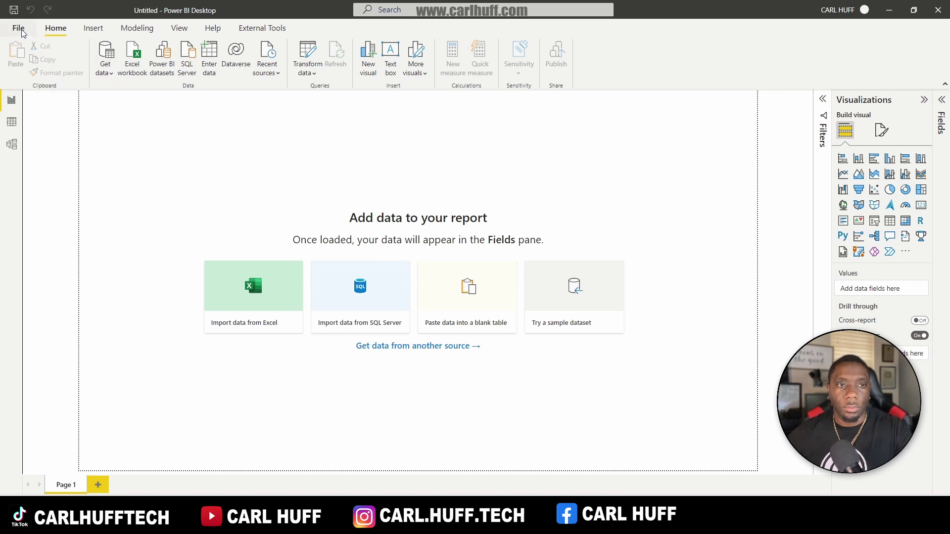
left_click(14, 9)
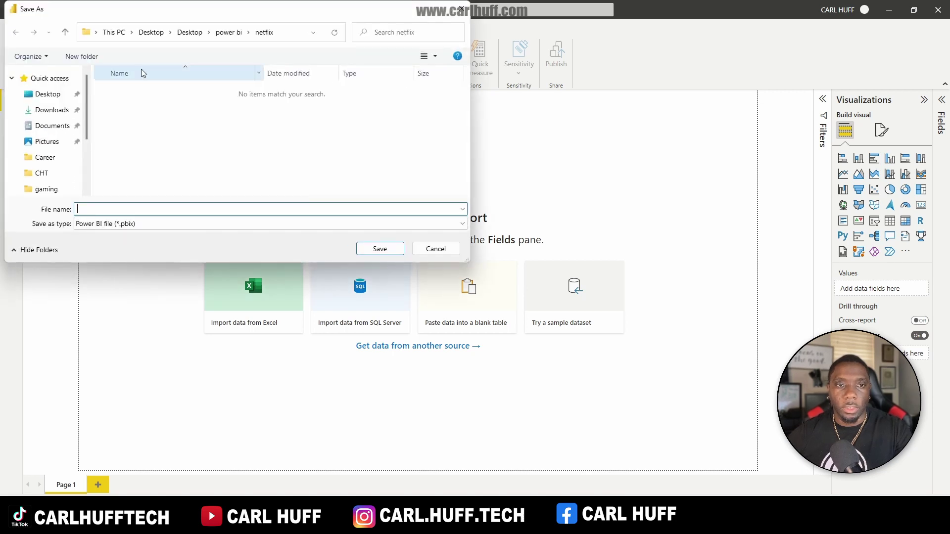
type("Project Meetings")
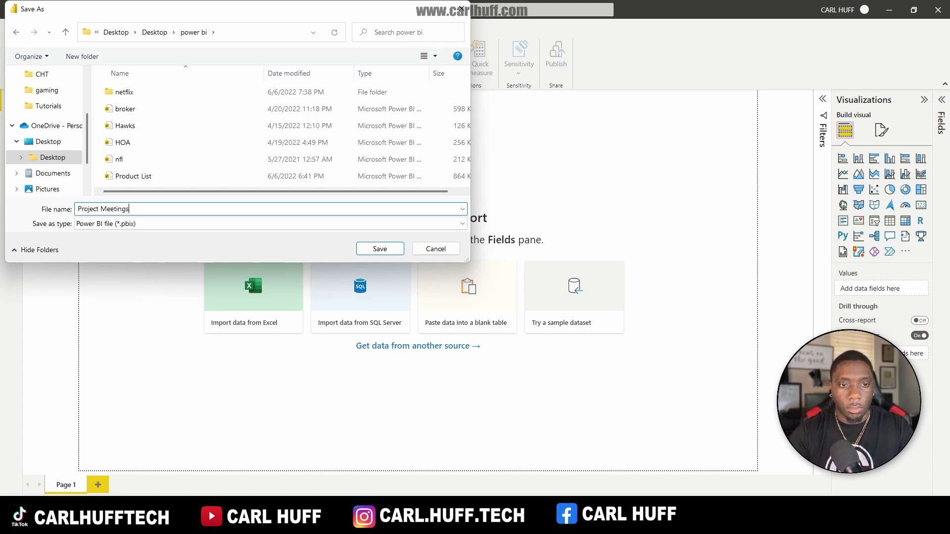
left_click(379, 249)
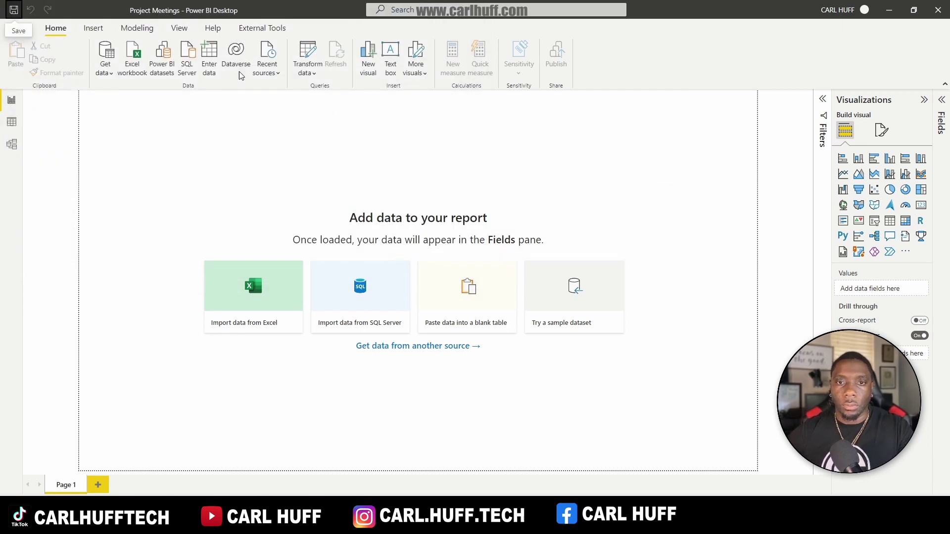
left_click(106, 72)
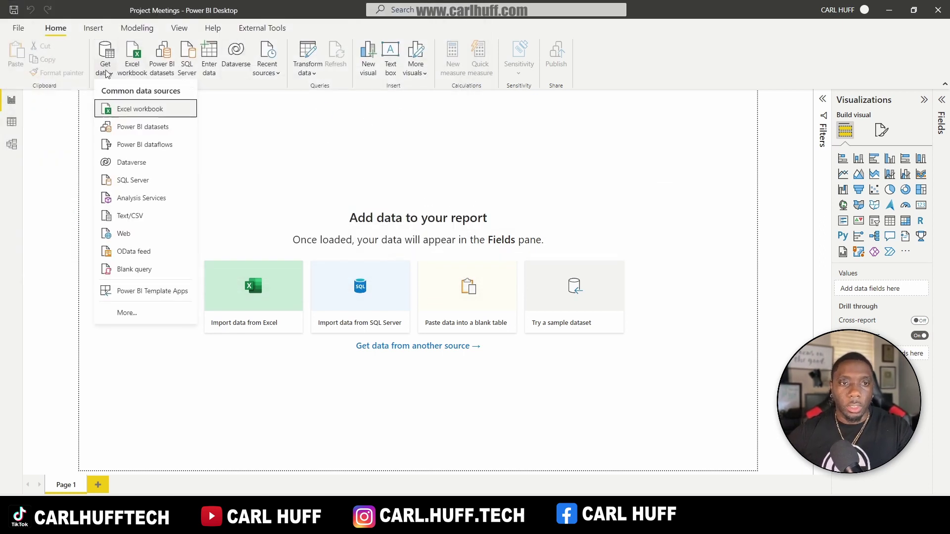
Step: Choose the SharePoint folder connector and enter the pasted SharePoint site URL
left_click(106, 52)
type("share")
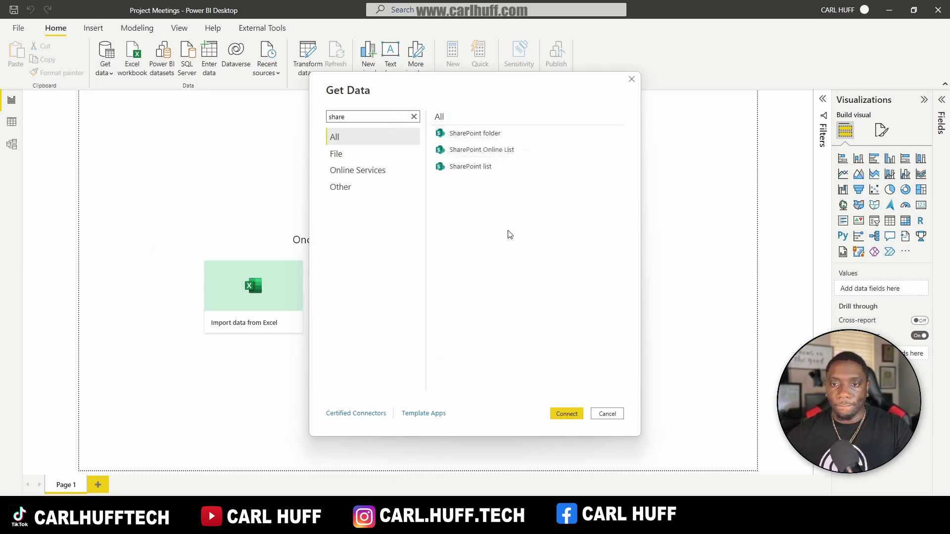
left_click(479, 134)
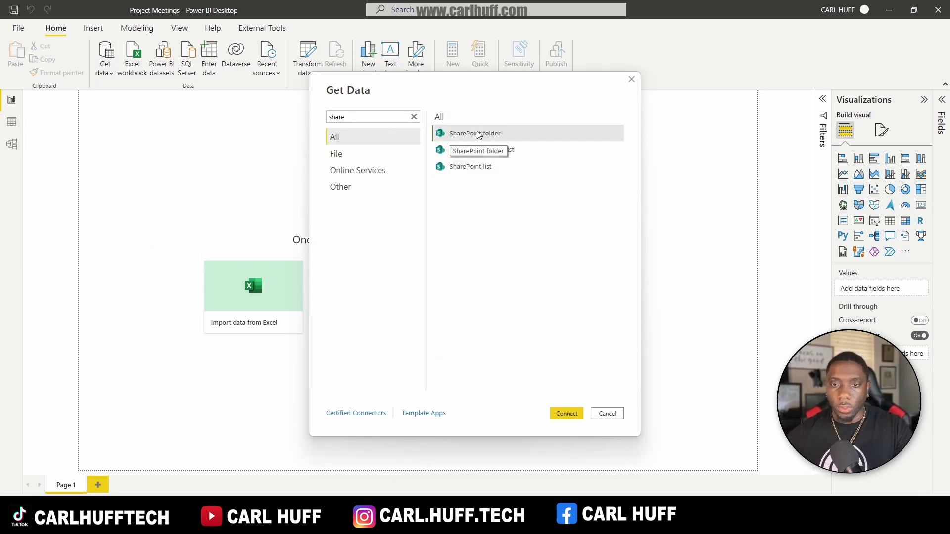
left_click(567, 414)
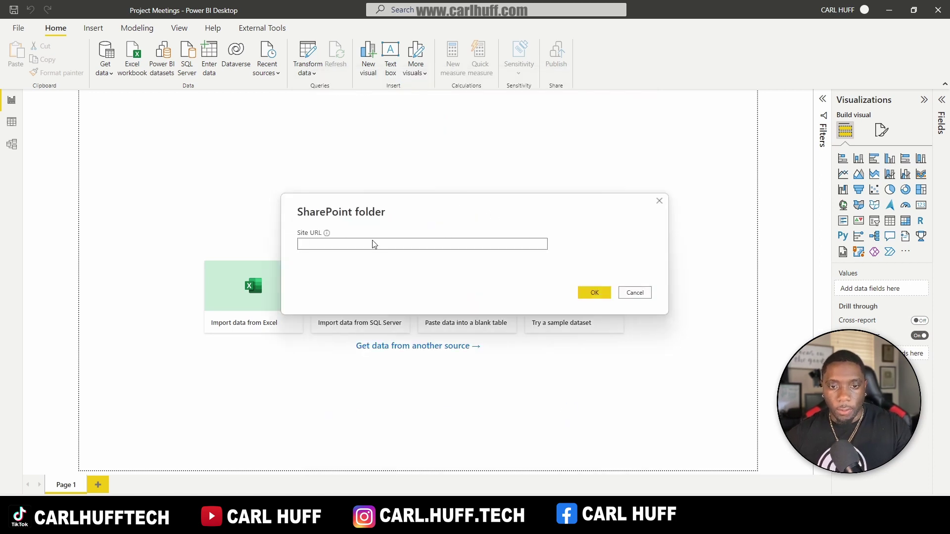
left_click(373, 244)
key("ctrl+v")
left_click(607, 296)
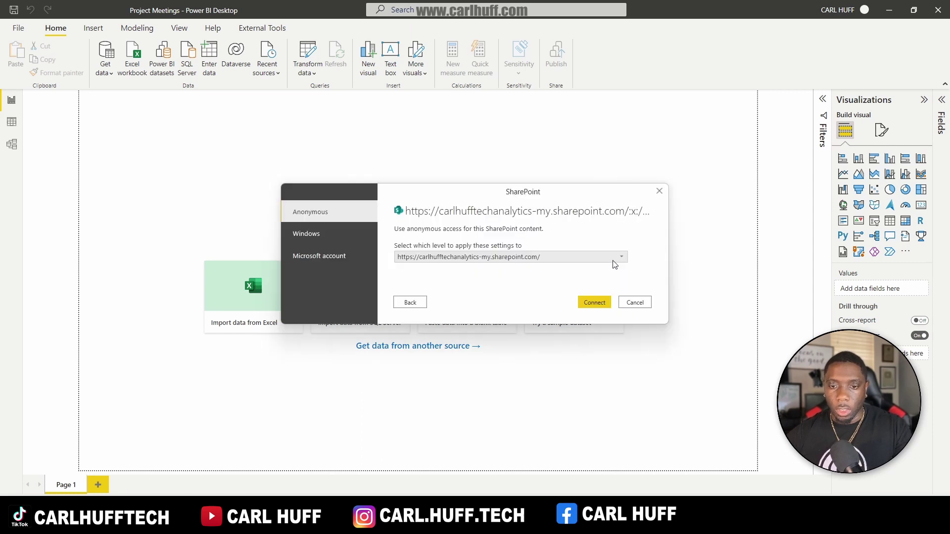
Step: Sign in with a Microsoft account at the top site level and connect to the folder
left_click(621, 258)
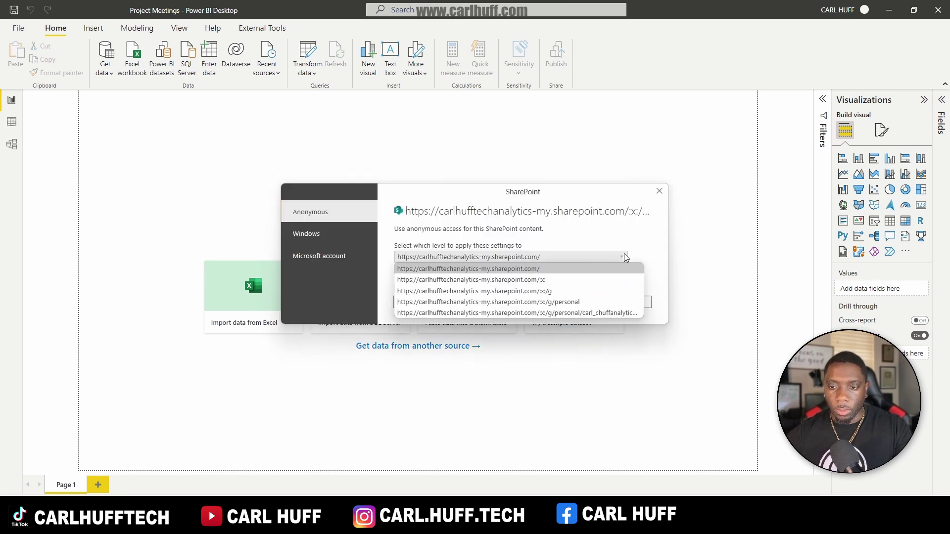
left_click(625, 257)
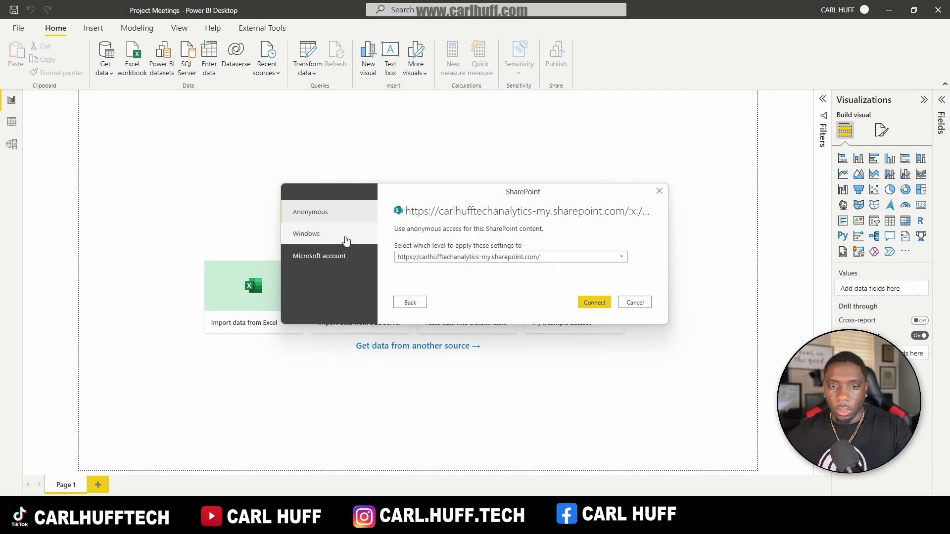
left_click(596, 301)
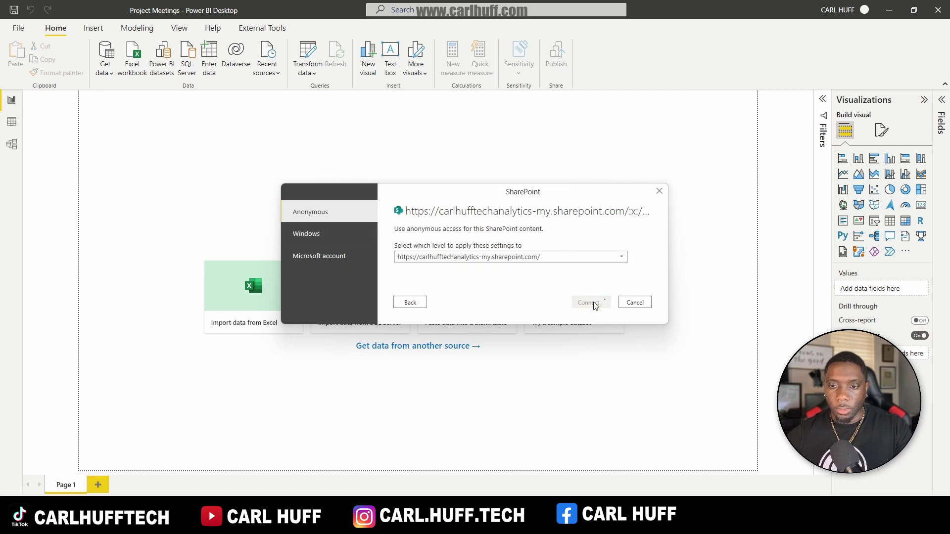
left_click(233, 245)
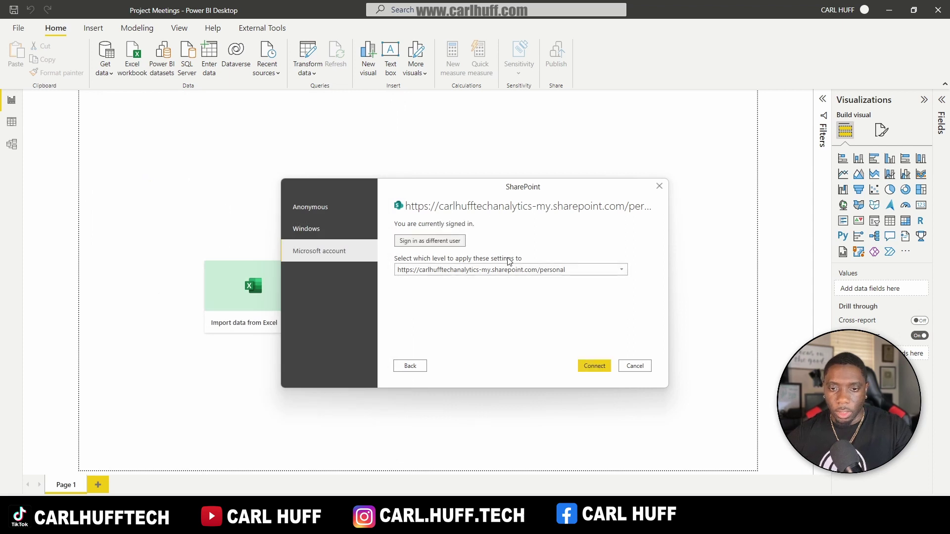
left_click(595, 367)
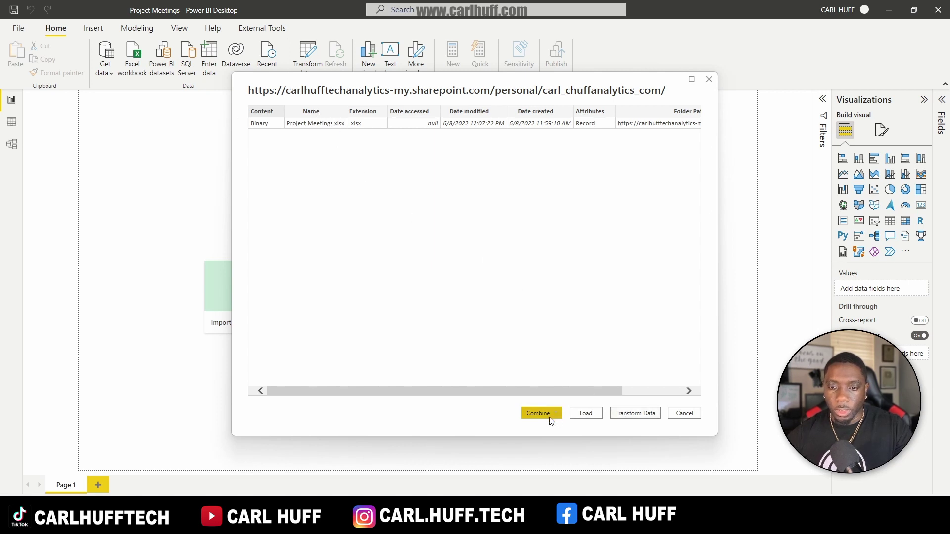
Step: In Power Query Editor, drill into the Project Meetings workbook down to the Form1 sheet
left_click(634, 415)
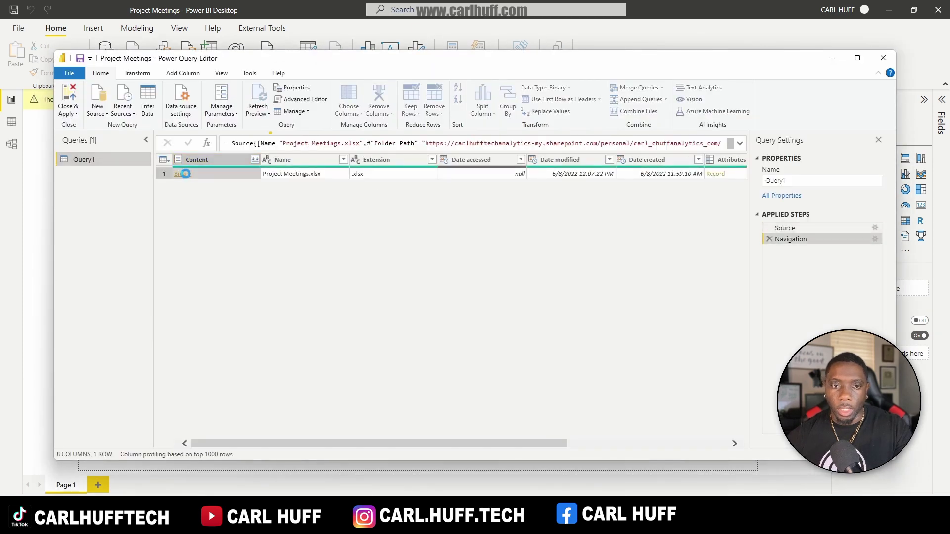
left_click(185, 173)
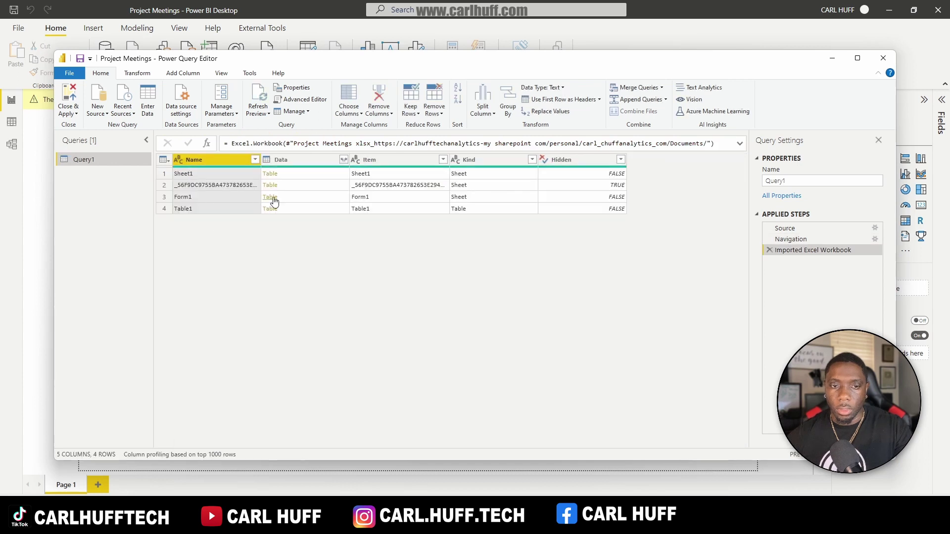
left_click(270, 197)
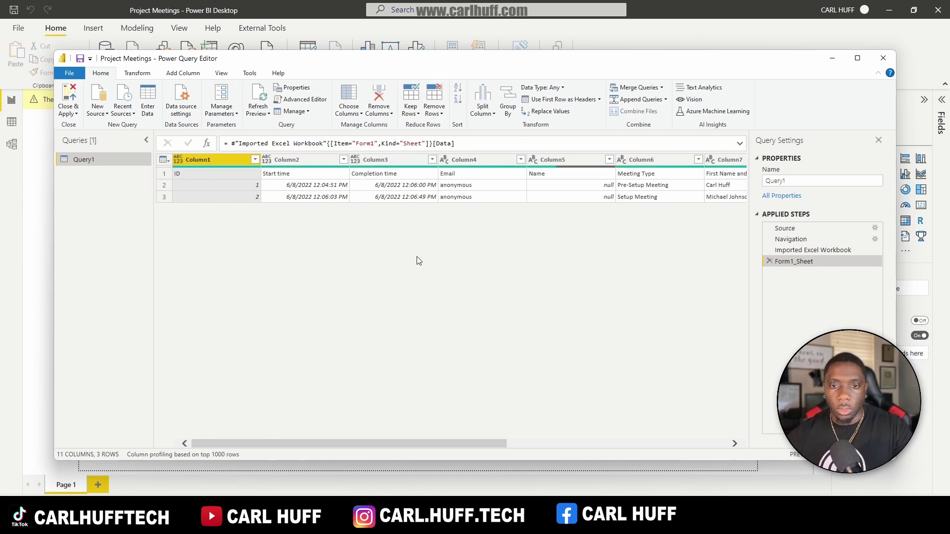
left_click_drag(320, 443, 549, 460)
left_click_drag(609, 469, 270, 446)
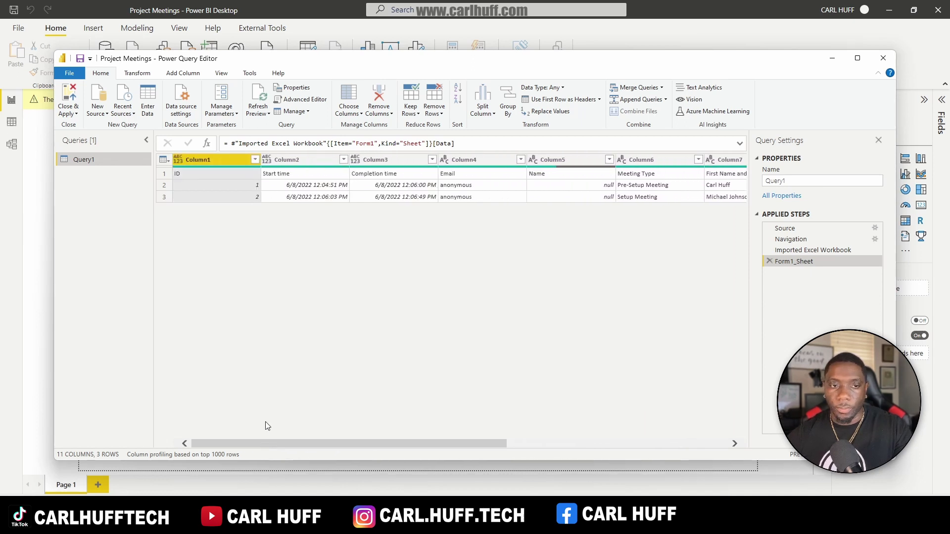
Step: Load the Form1 query into the report and rename Query1 to 'Project Meeting'
left_click(67, 94)
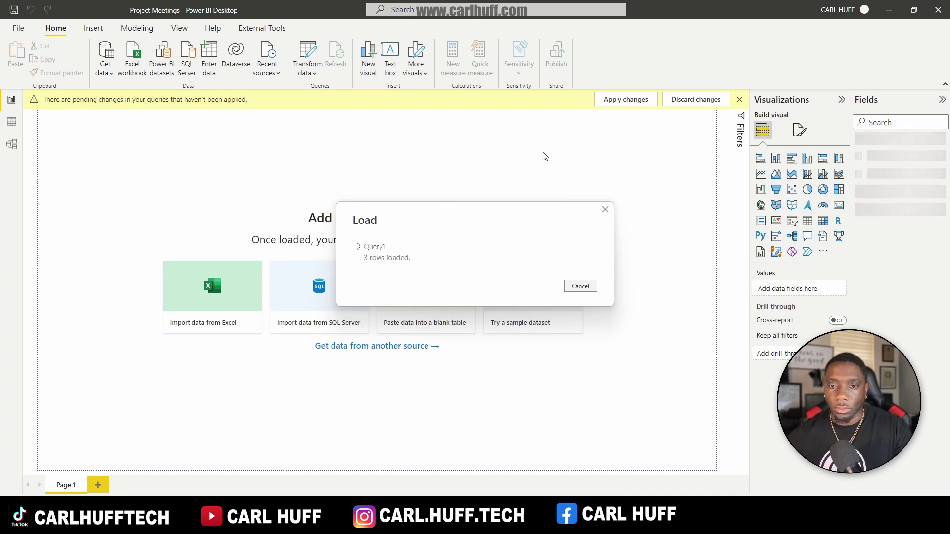
left_click(943, 142)
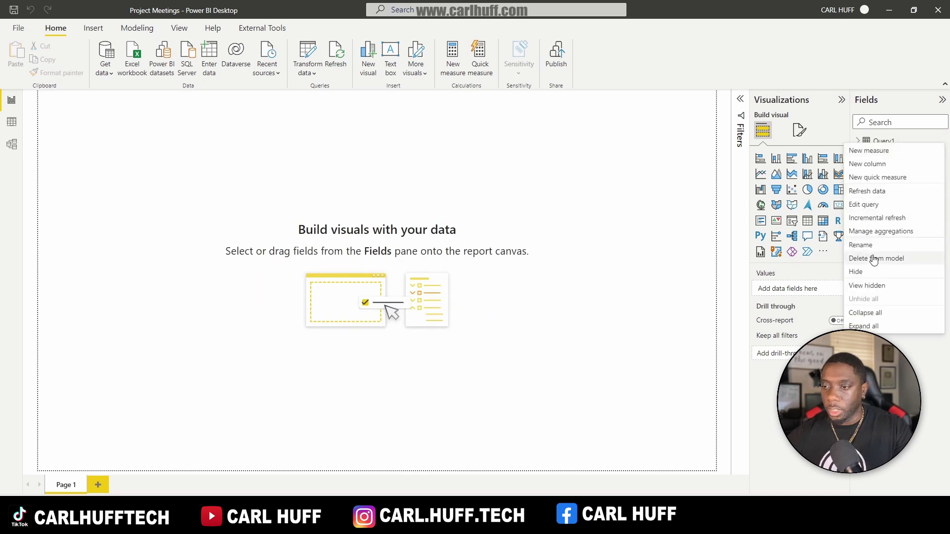
left_click(864, 245)
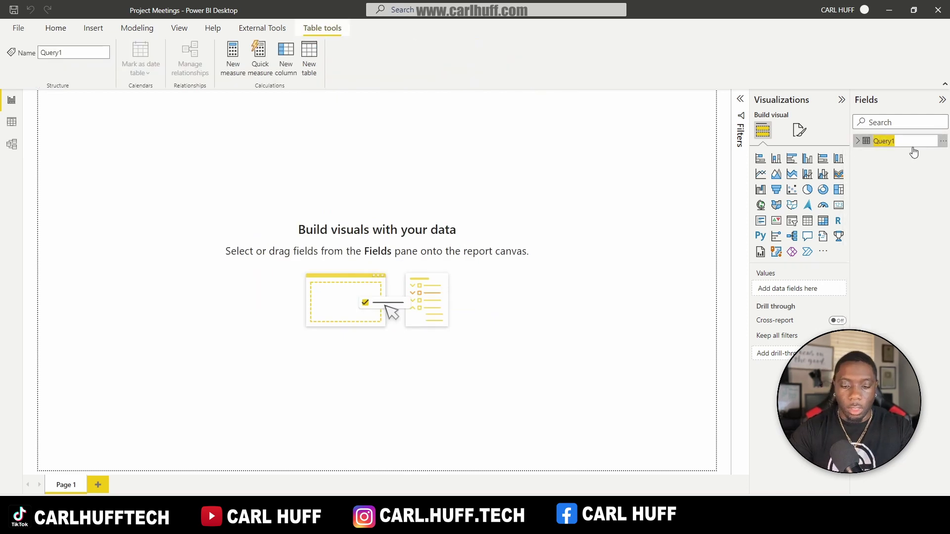
type("P")
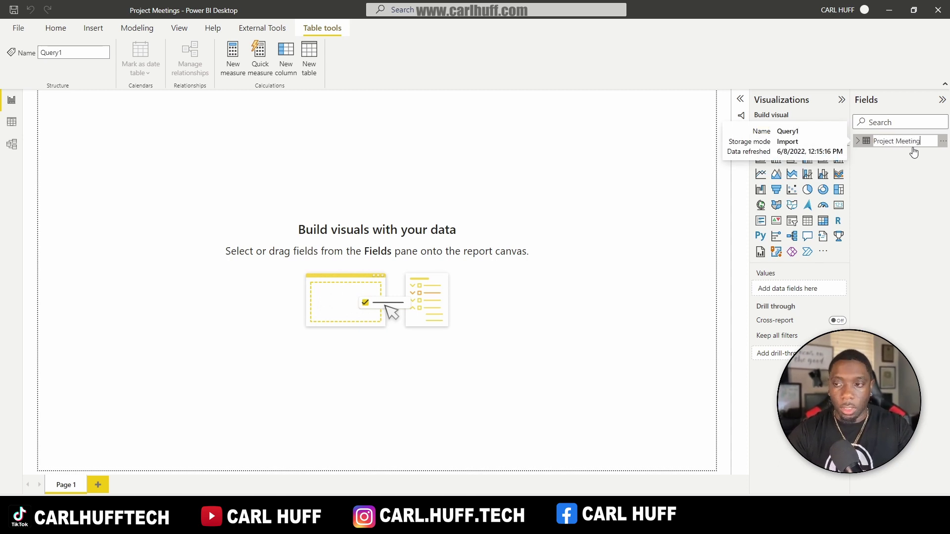
type("roject Meeting")
key("Return")
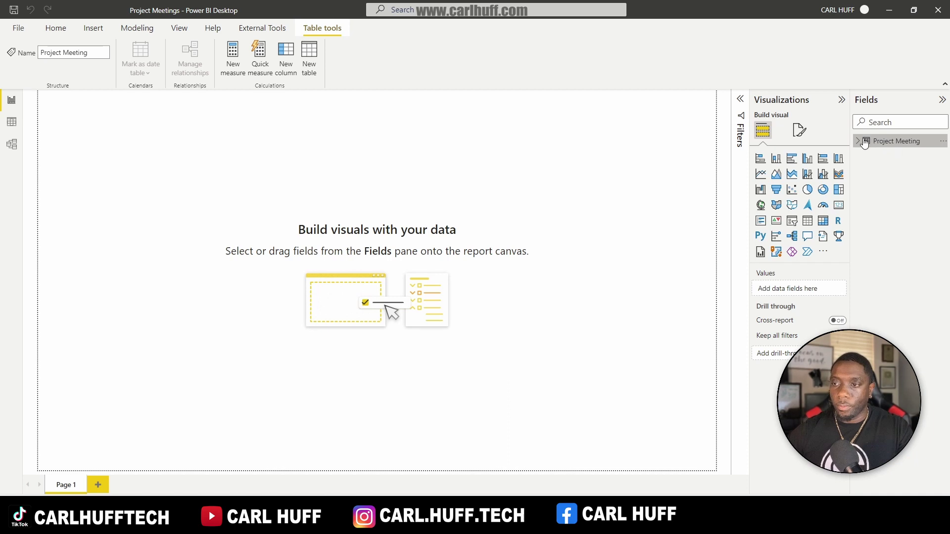
Step: Expand the Project Meeting table's fields and bring up its options menu
left_click(863, 143)
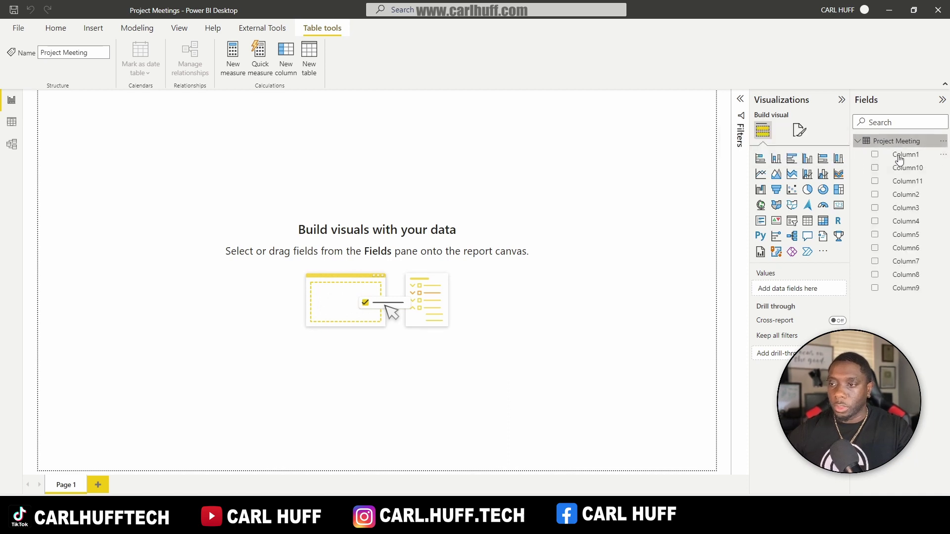
left_click(111, 143)
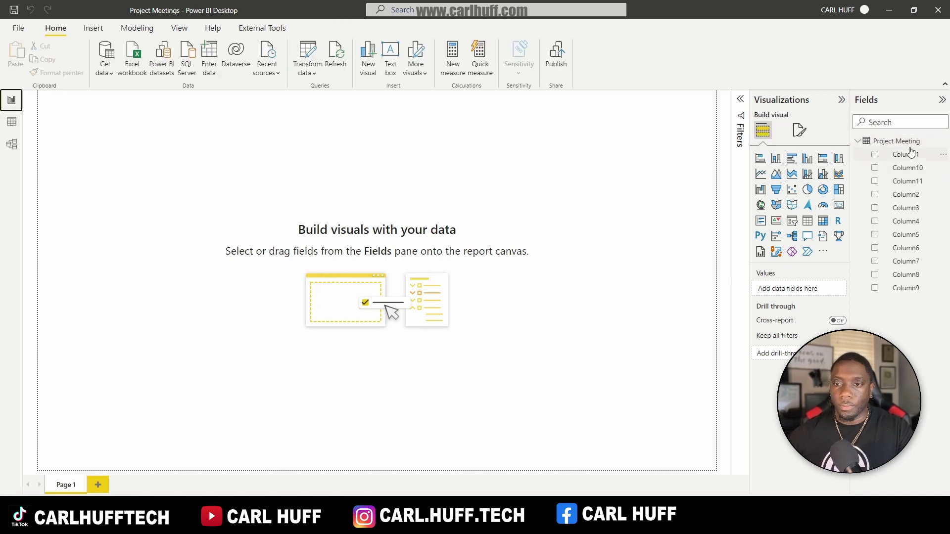
left_click(942, 141)
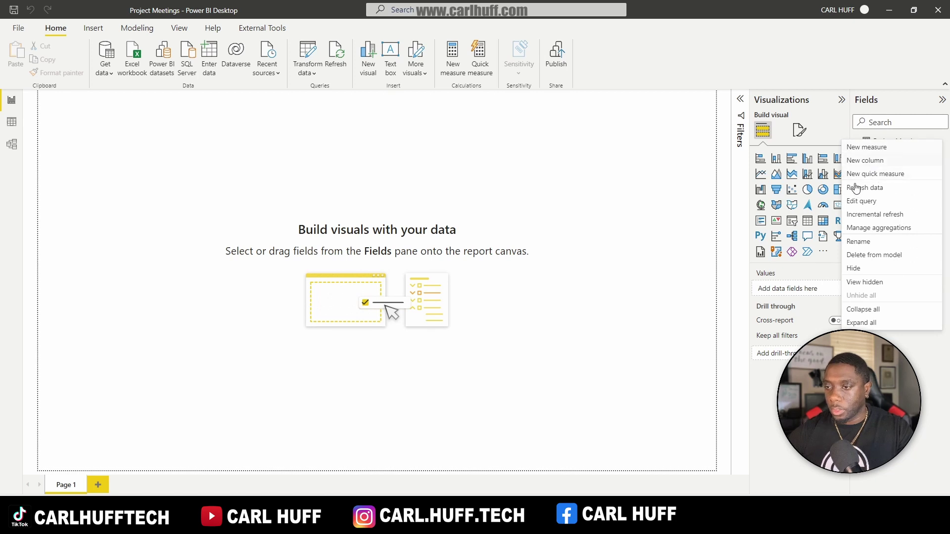
Step: Use the first row as headers in the Project Meeting query and apply the change
left_click(869, 202)
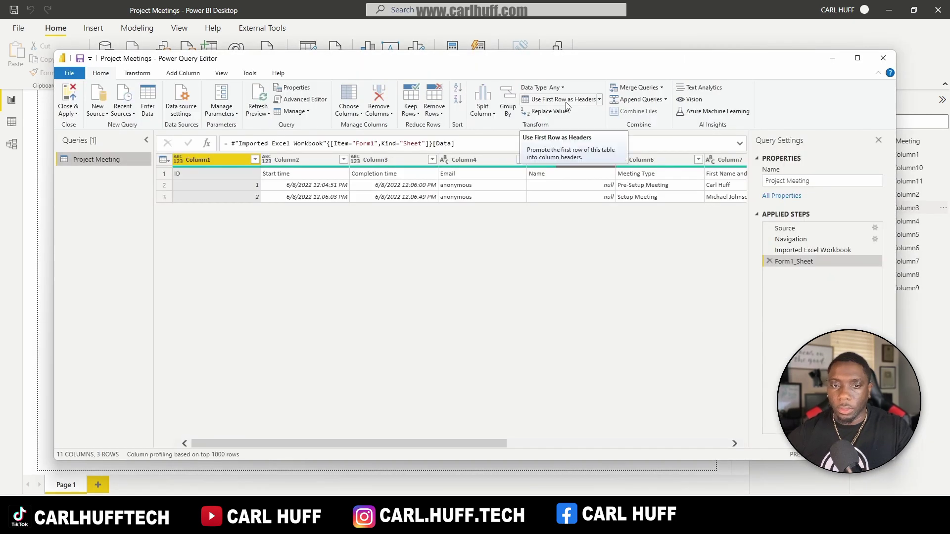
left_click(567, 105)
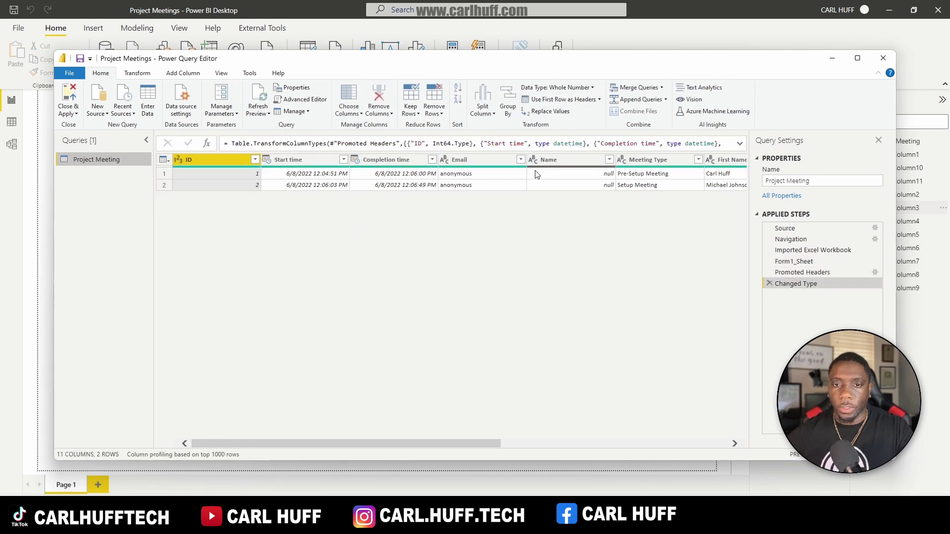
left_click(69, 92)
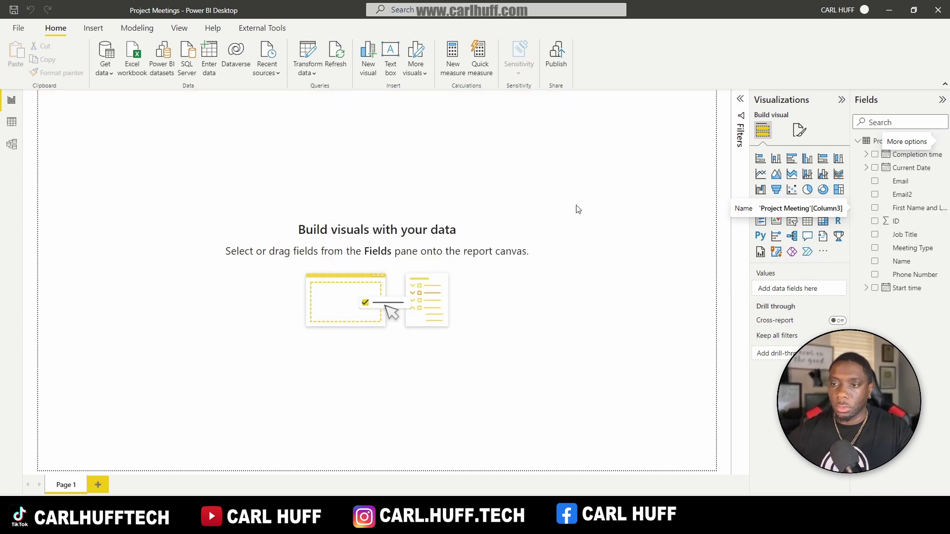
Step: Add a table with First Name, Last Name, Meeting Type, Job Title, Phone Number and Email2
left_click(808, 225)
left_click_drag(70, 93, 370, 105)
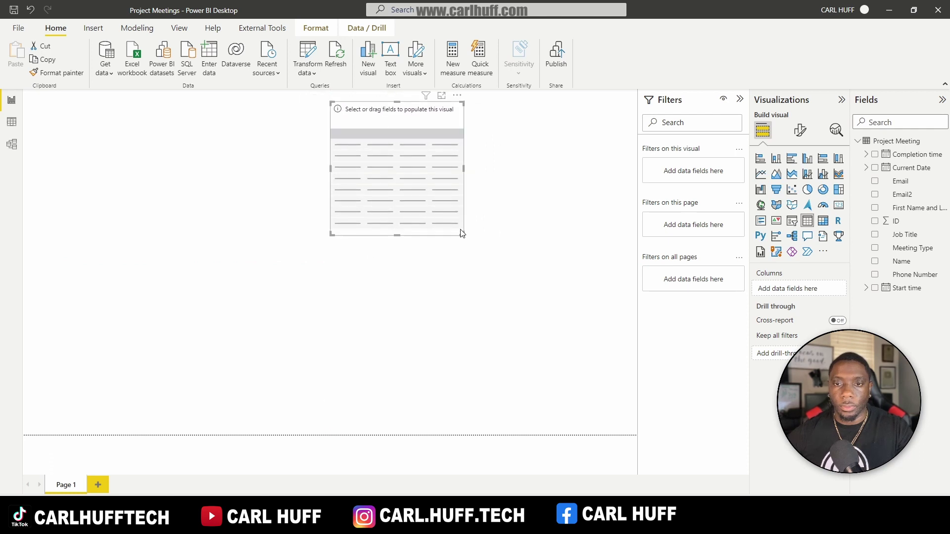
left_click_drag(463, 235, 629, 424)
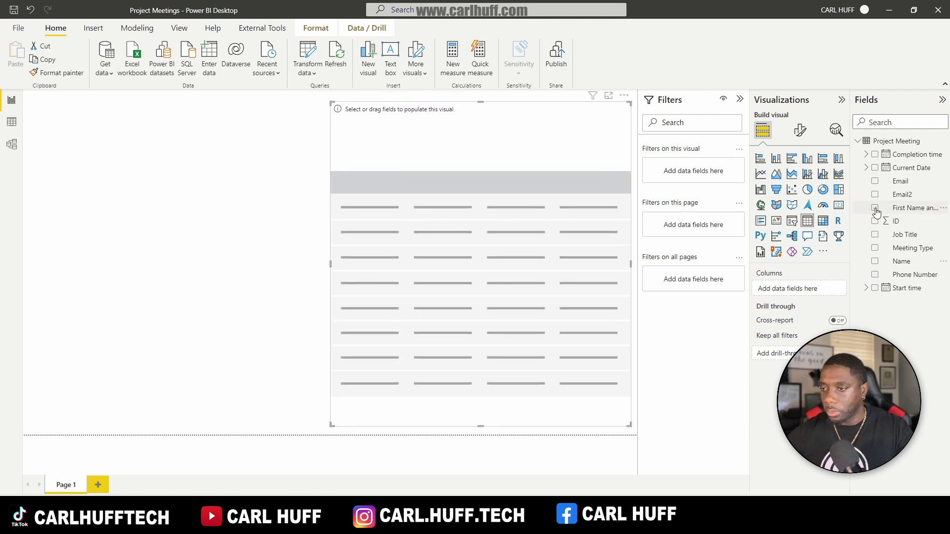
left_click(874, 209)
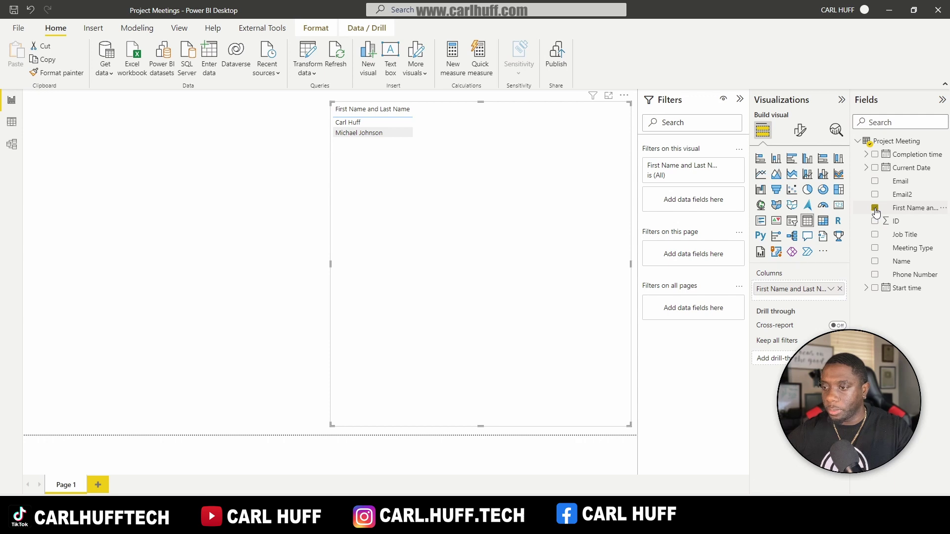
left_click(874, 248)
left_click(875, 235)
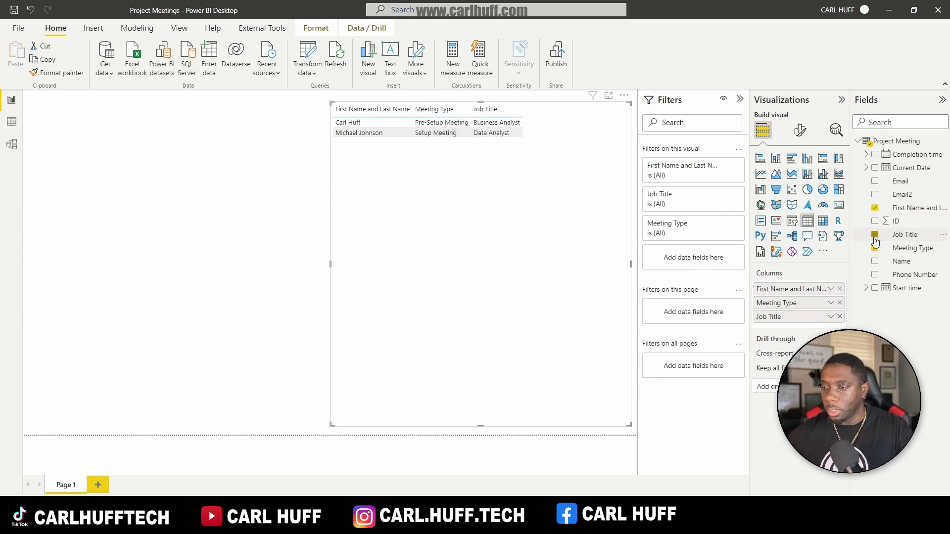
left_click(875, 275)
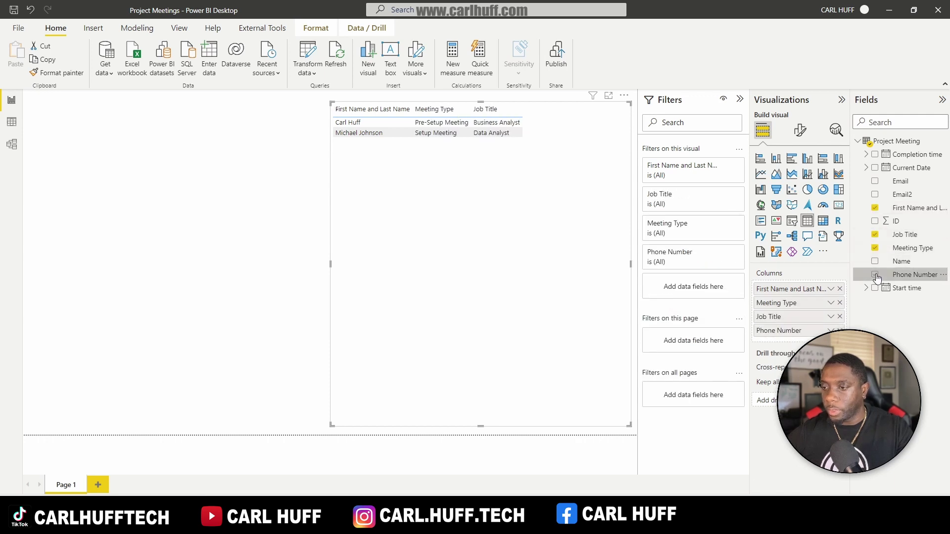
left_click(874, 198)
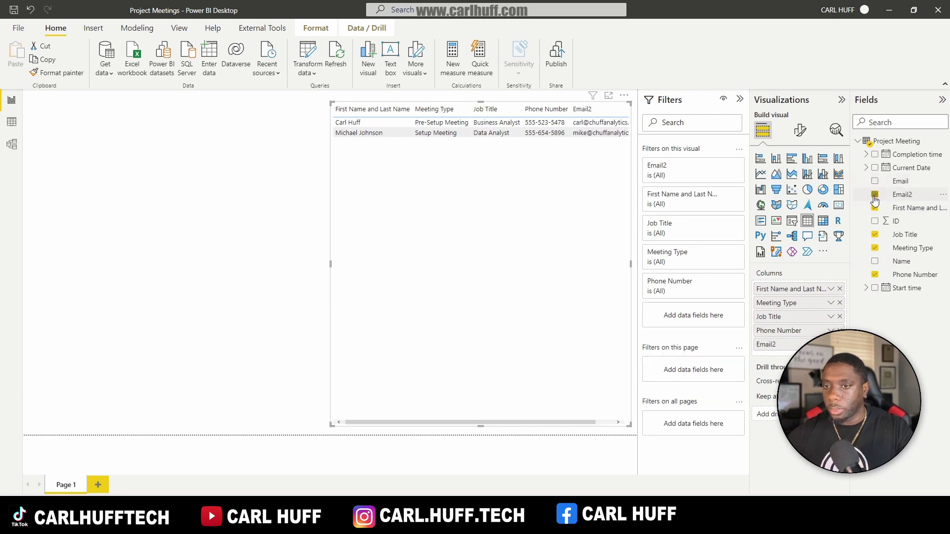
Step: Make Meeting Type the first column and move the responses table lower on the page
left_click_drag(764, 303, 767, 290)
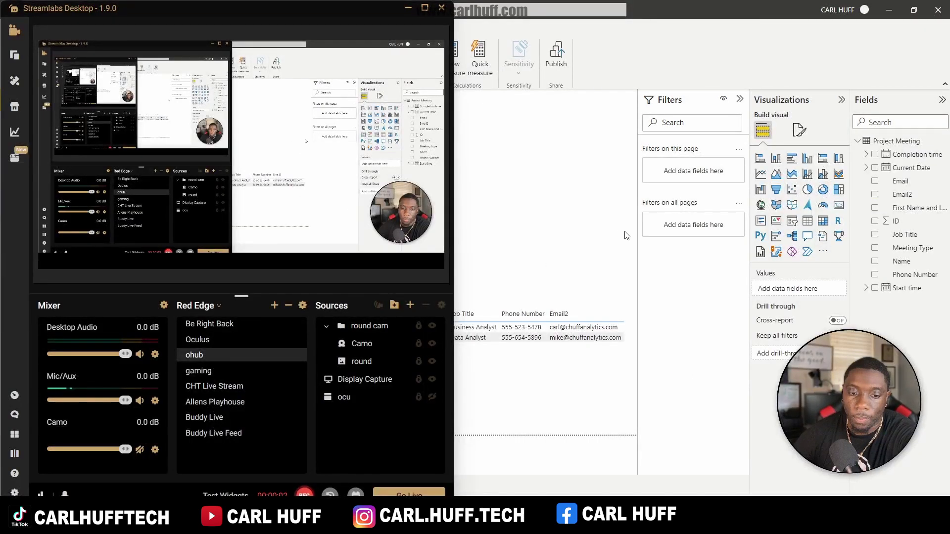
left_click(624, 235)
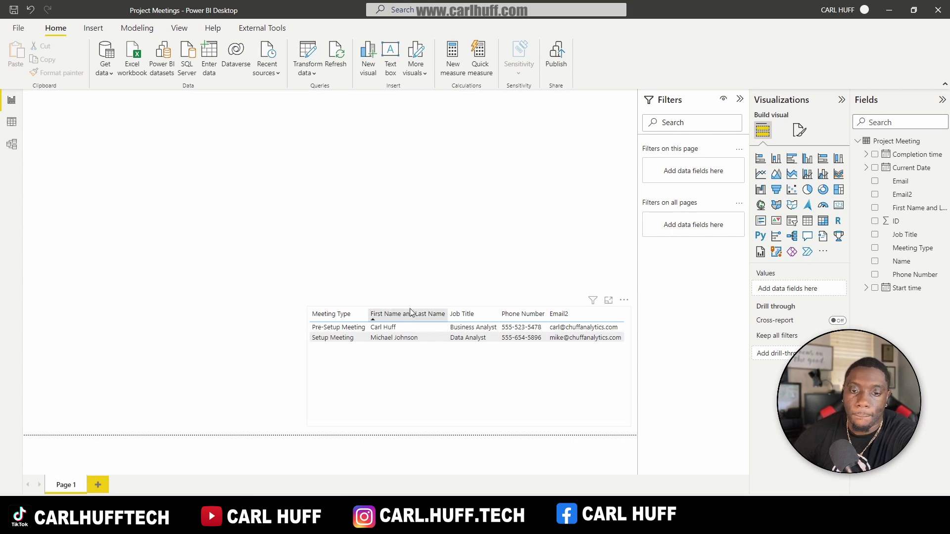
left_click_drag(408, 308, 401, 308)
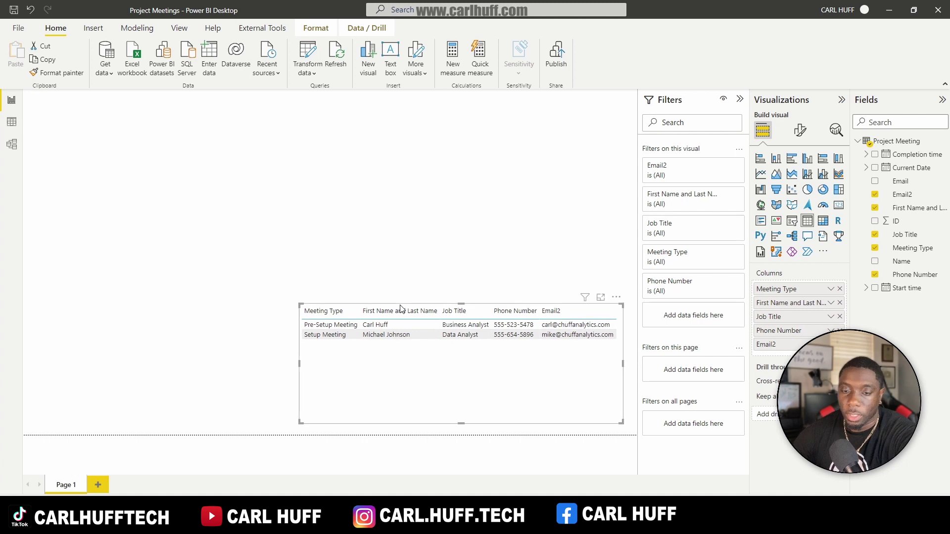
left_click(214, 158)
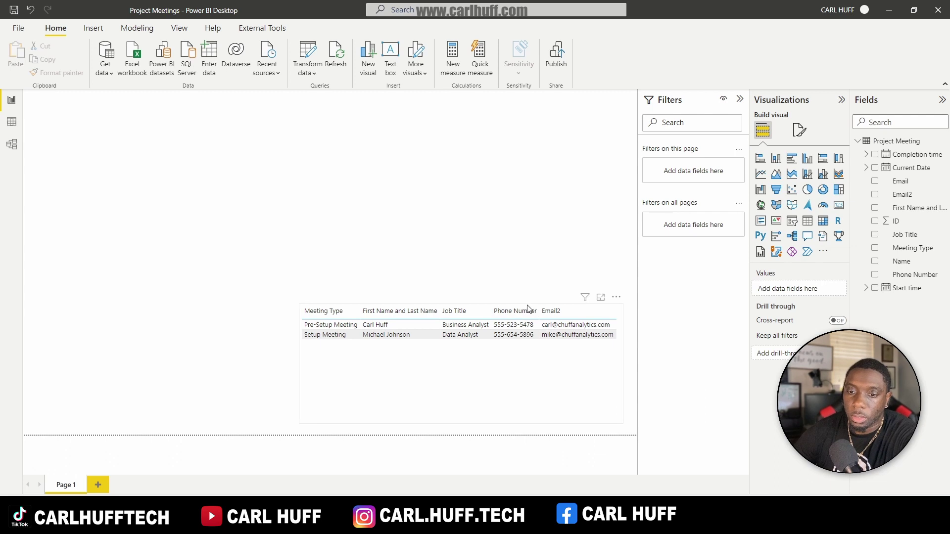
Step: Import the Calendar by MAQ Software visual from the visuals gallery
left_click(823, 253)
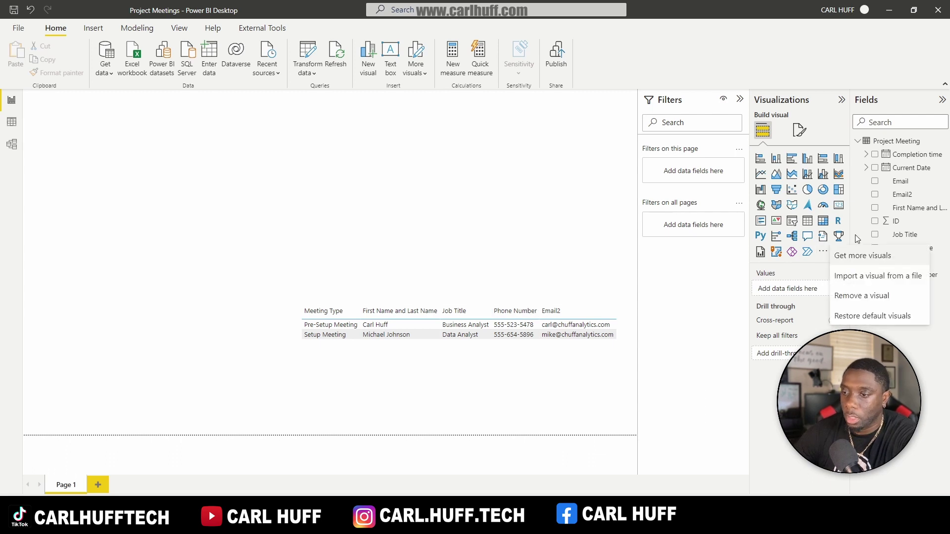
left_click(872, 262)
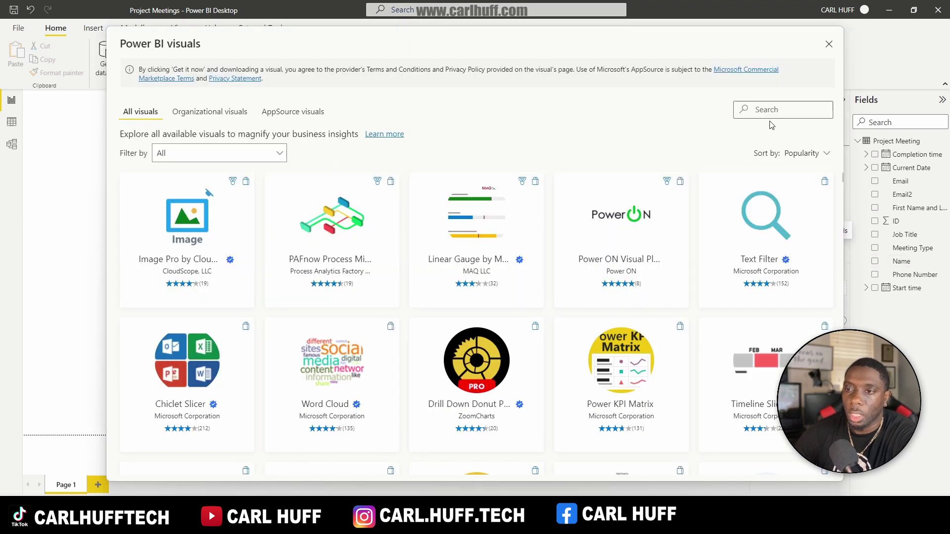
type("cale")
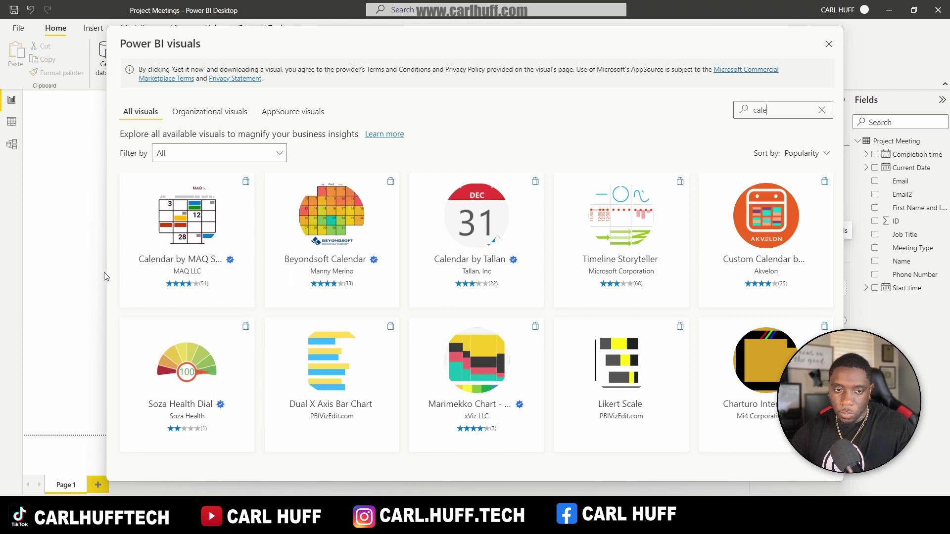
left_click(138, 270)
left_click(194, 201)
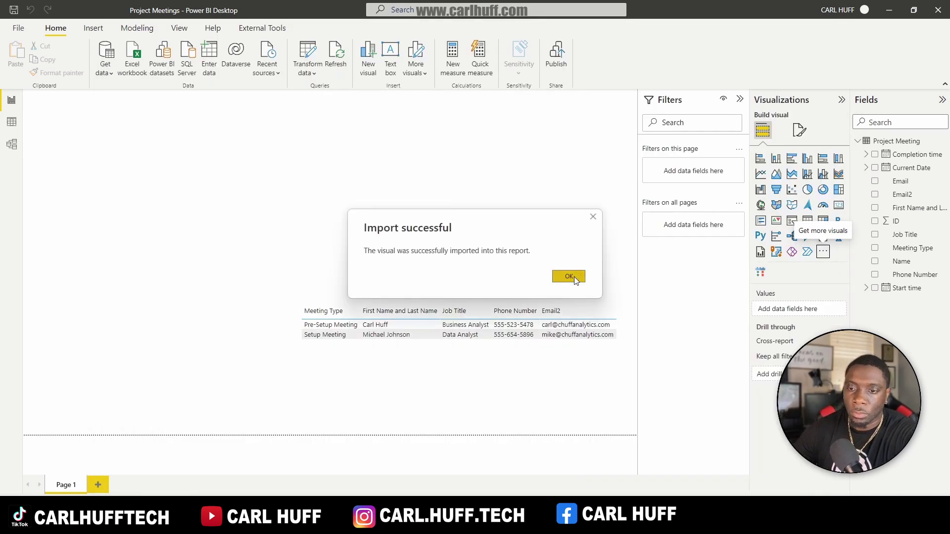
left_click(569, 276)
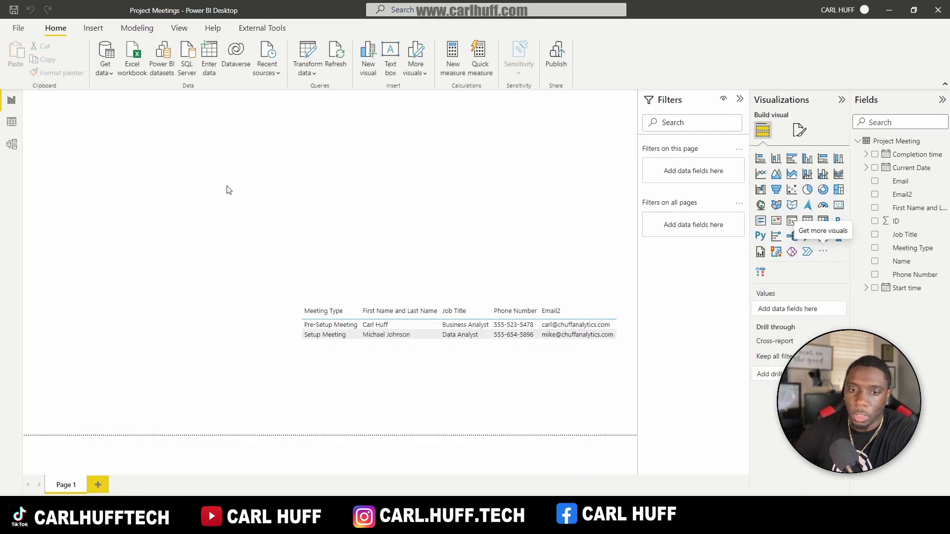
Step: Place an empty calendar visual and enlarge it down the left side of the page
left_click(760, 272)
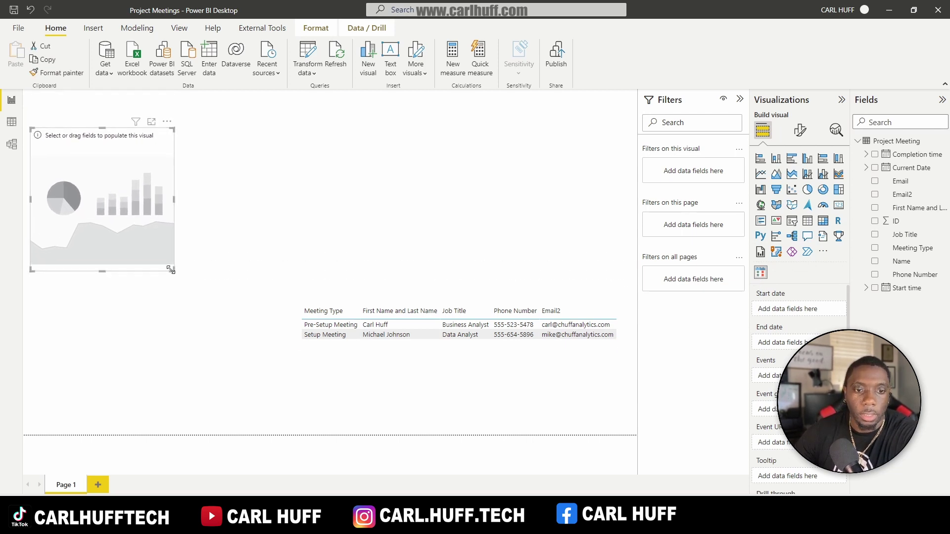
left_click_drag(171, 269, 293, 421)
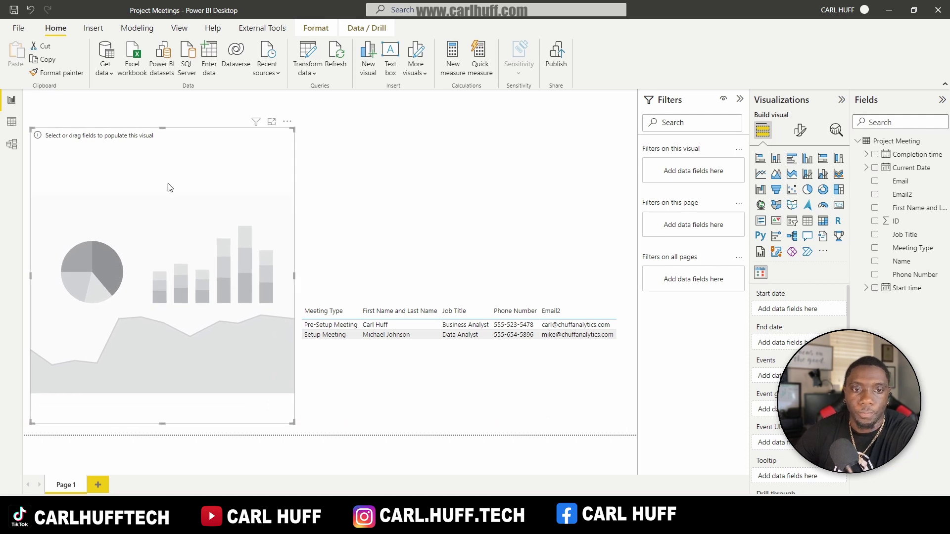
left_click(402, 133)
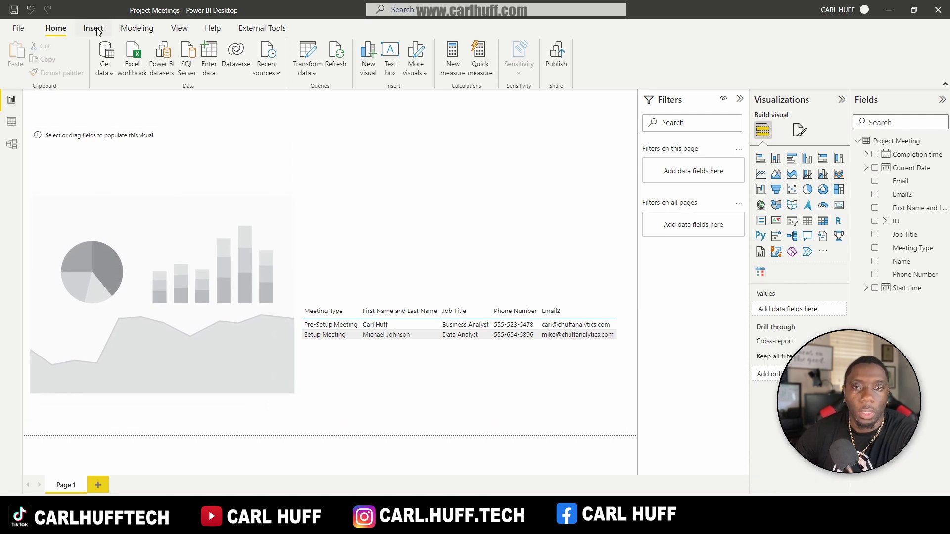
Step: Insert a text box with centred 28-point 'Project Meetings' text and shorten it to fit
left_click(390, 66)
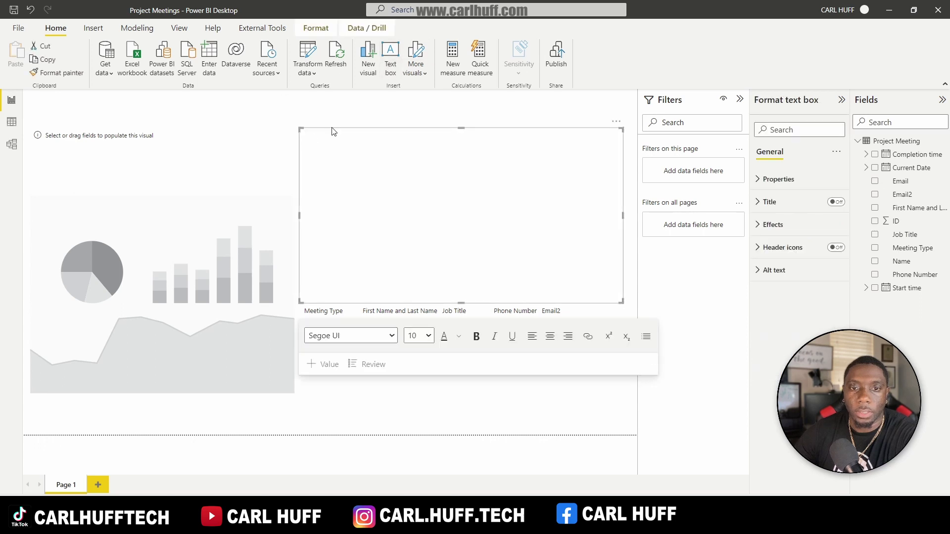
left_click(550, 336)
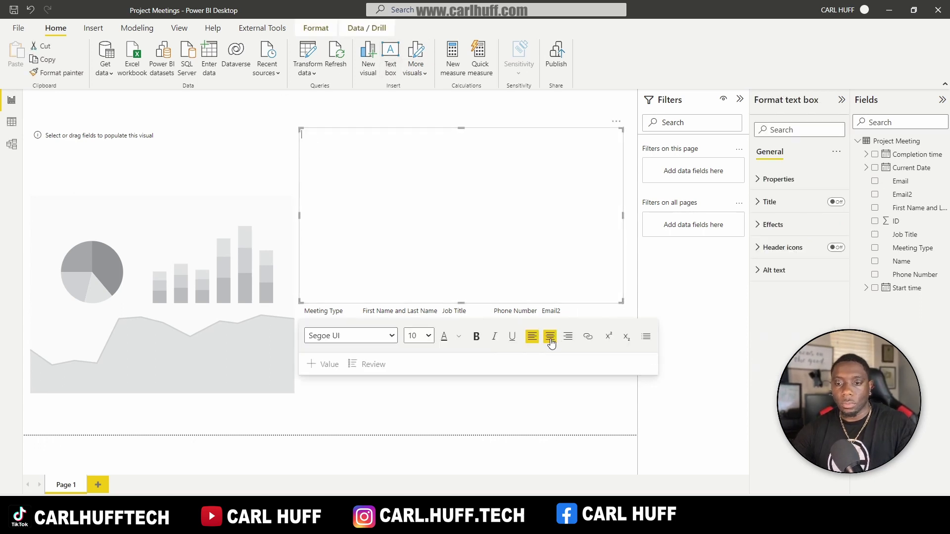
type("P")
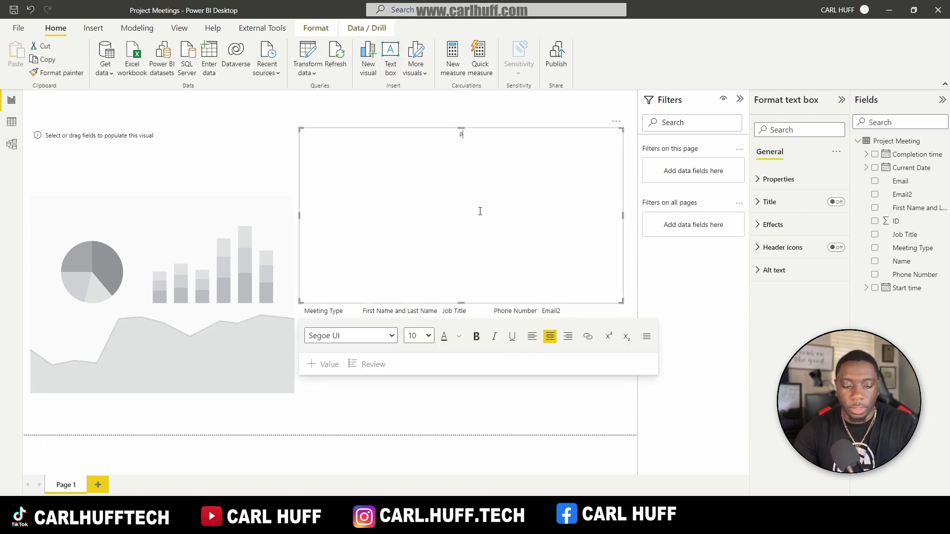
type("roject")
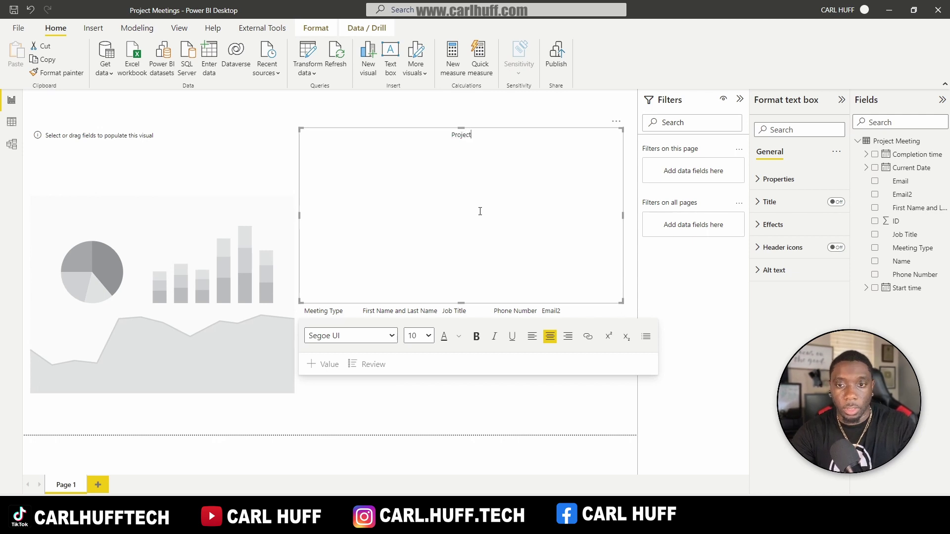
type(" Meetings")
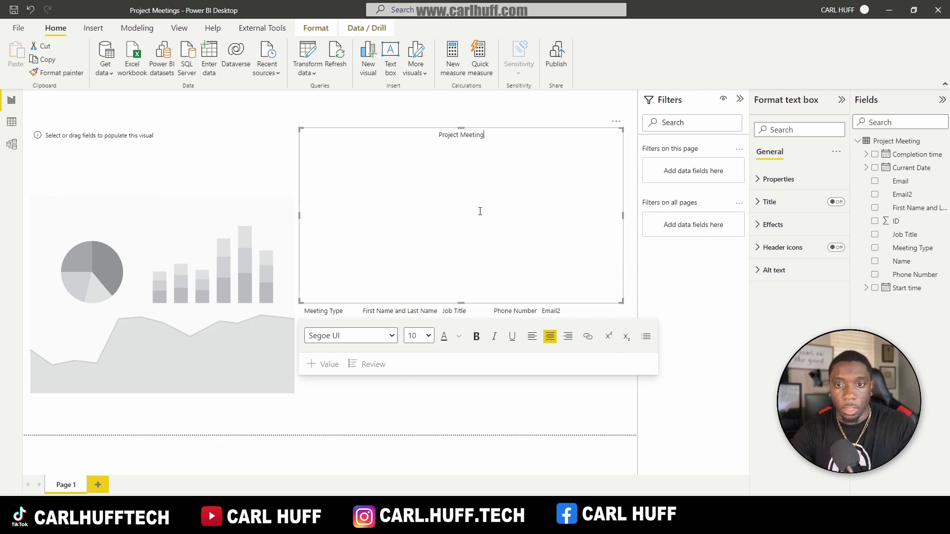
key("ctrl+a")
left_click(428, 336)
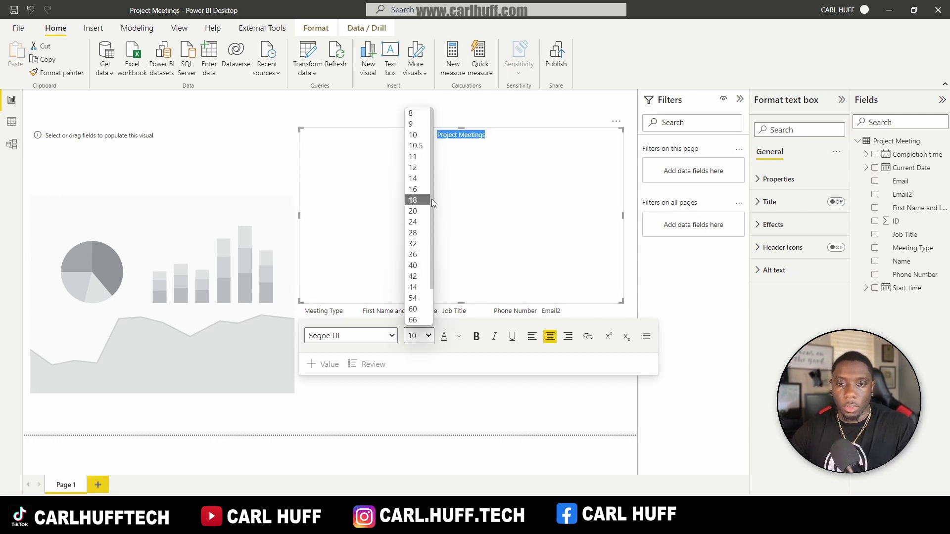
left_click(412, 233)
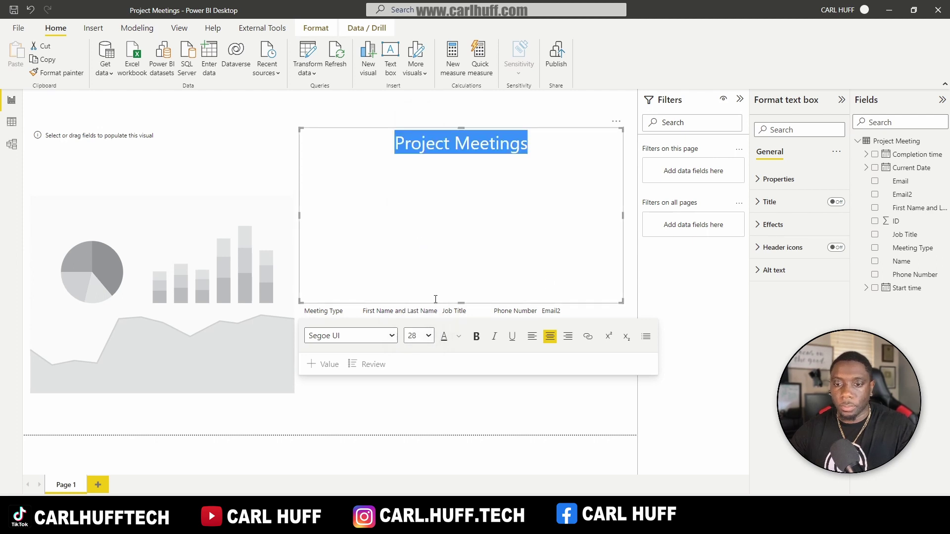
left_click_drag(461, 300, 480, 157)
left_click(507, 211)
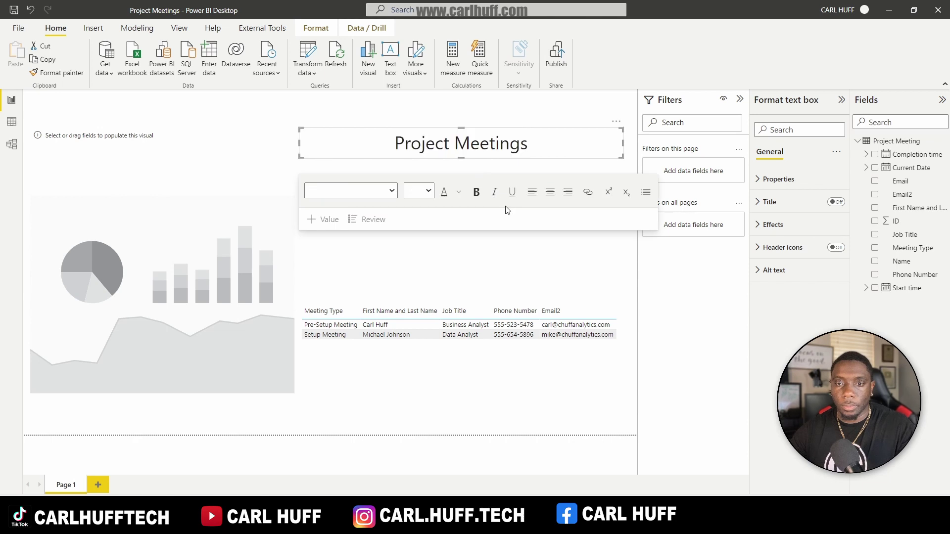
left_click(470, 263)
Step: Move the title to the top, narrow it, and centre it horizontally on the page
left_click(487, 133)
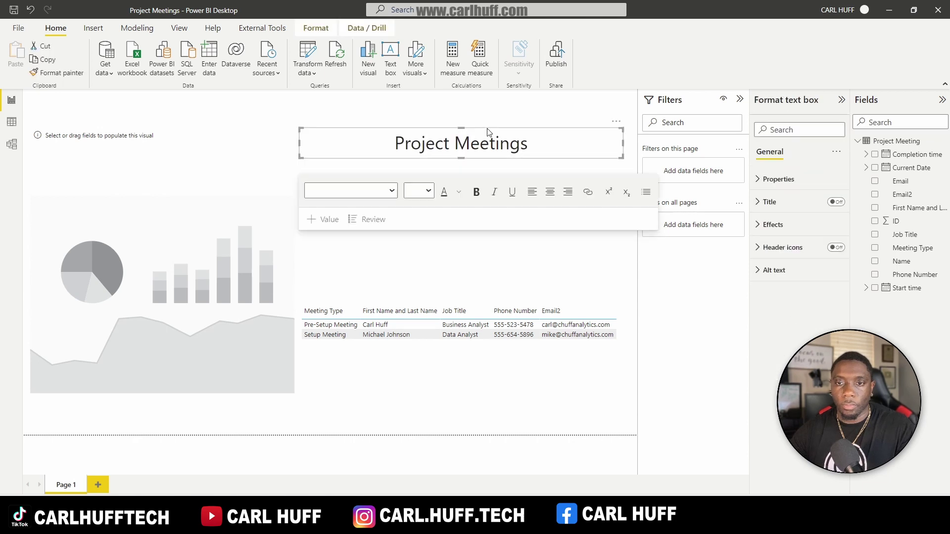
left_click_drag(488, 133, 359, 98)
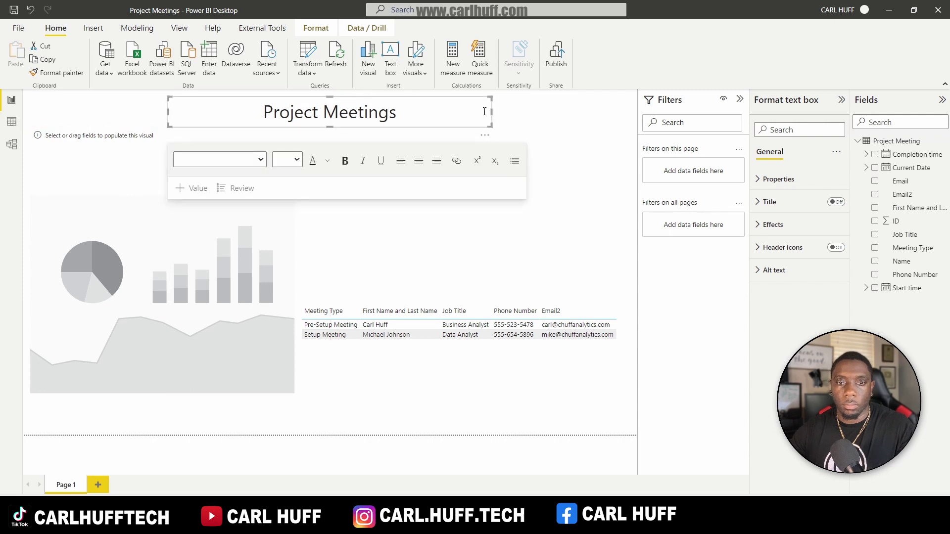
left_click_drag(491, 110, 342, 120)
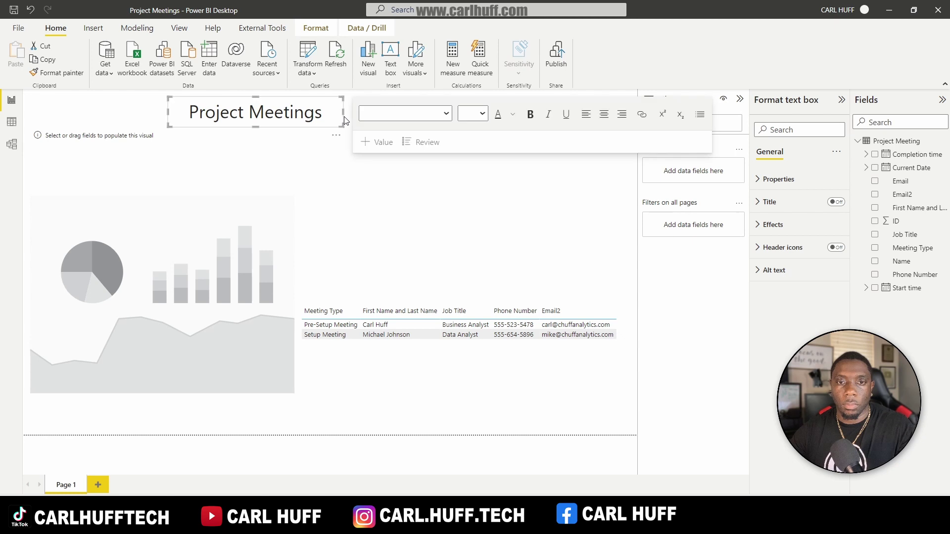
left_click(312, 29)
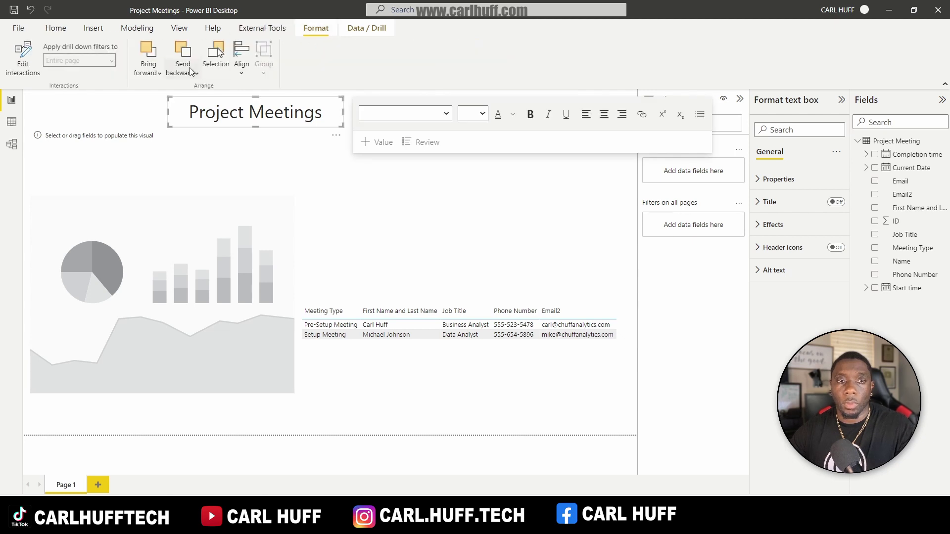
left_click(239, 69)
left_click(270, 106)
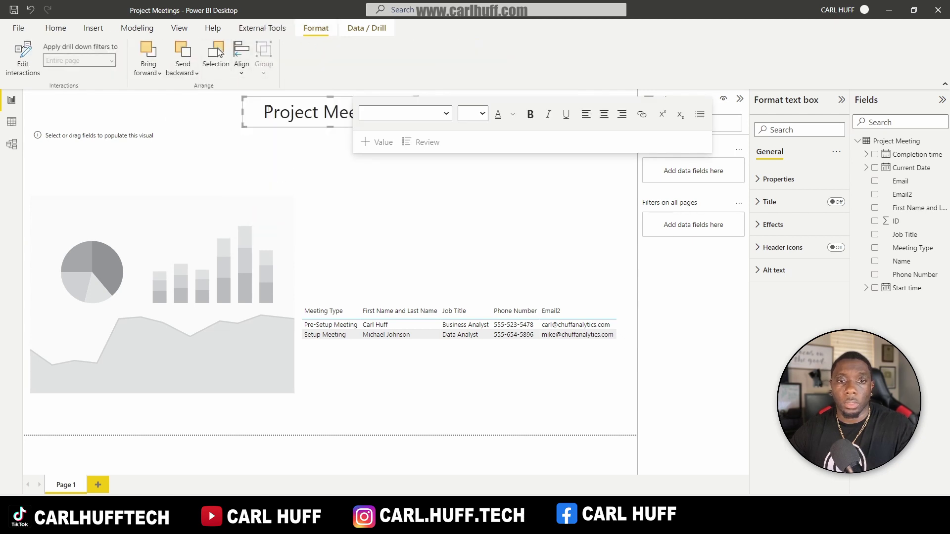
left_click(419, 196)
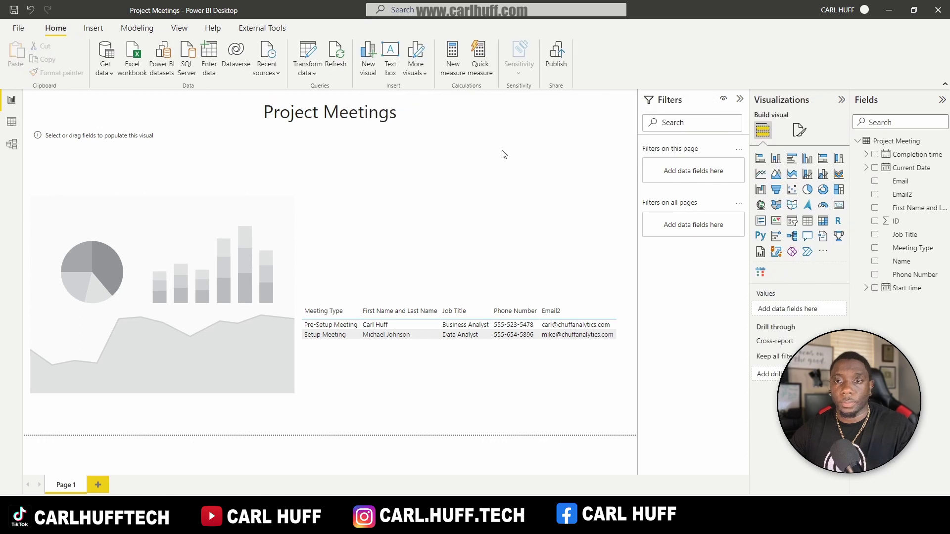
Step: Bind Current Date as the calendar's start date and Meeting Type as its events
left_click(184, 235)
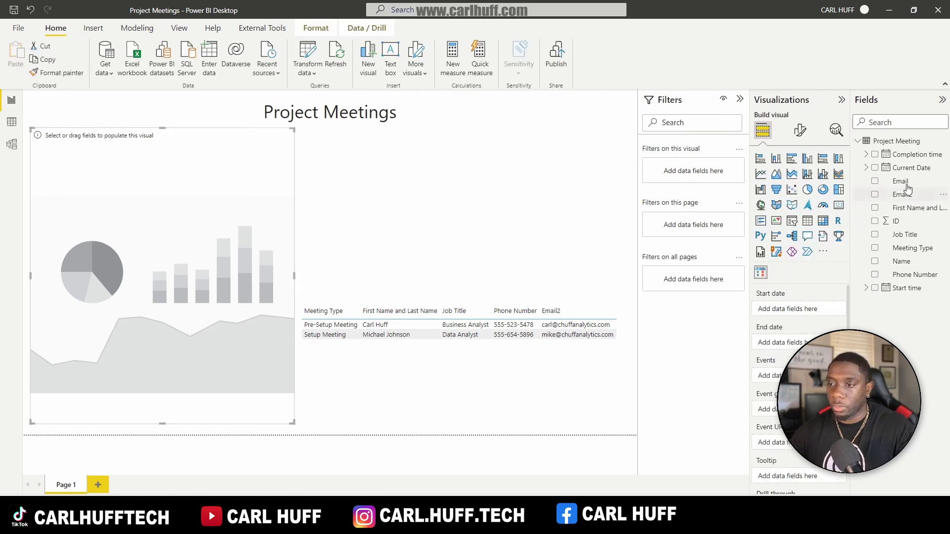
left_click_drag(906, 175, 806, 310)
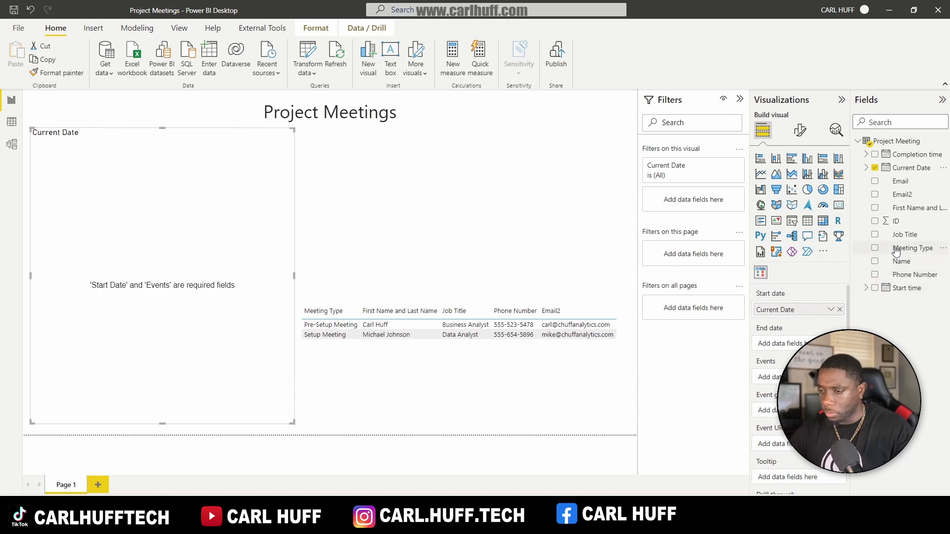
left_click_drag(893, 248, 768, 377)
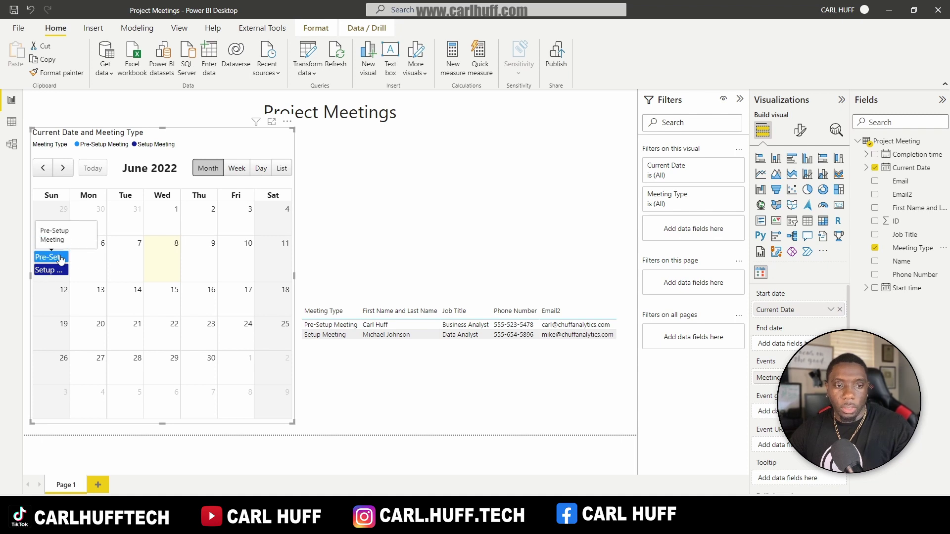
Step: Switch the calendar from list view to month view and reselect it for editing
left_click(282, 168)
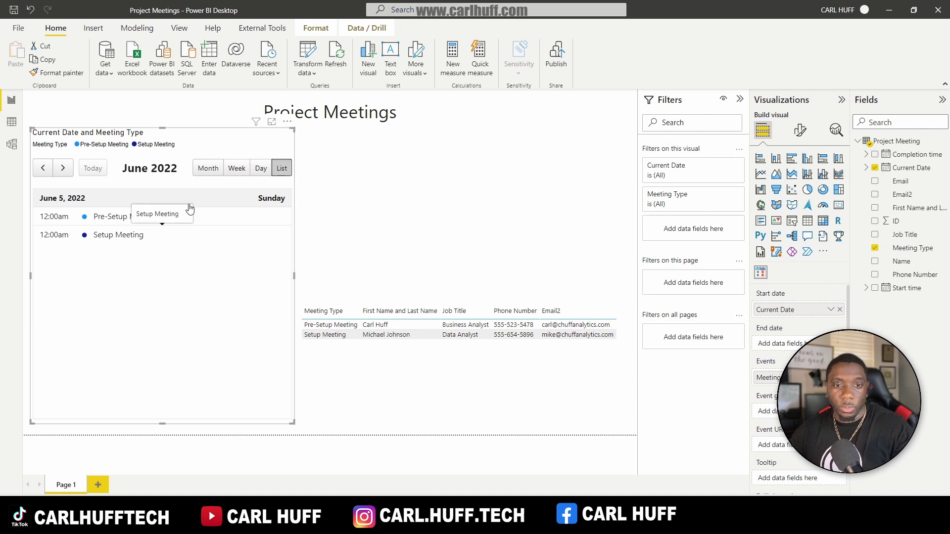
left_click(206, 171)
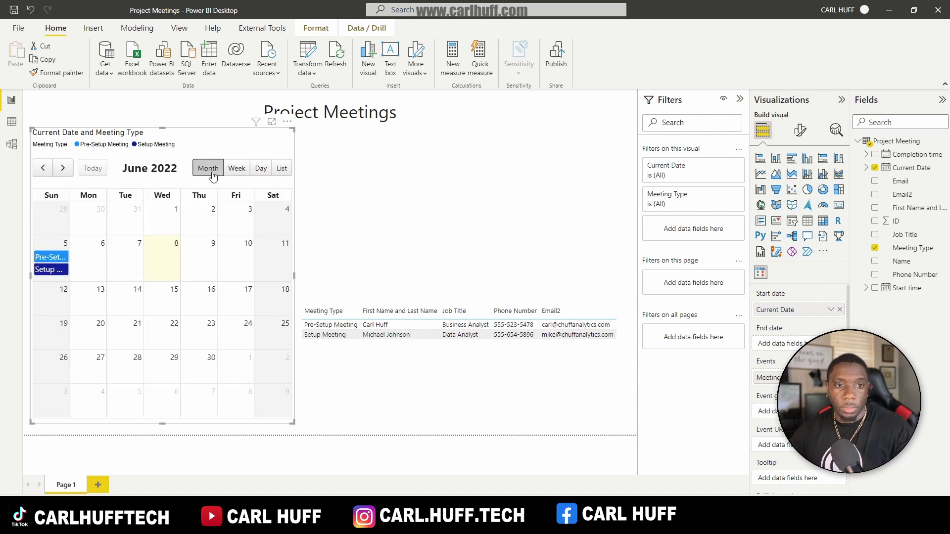
left_click(316, 164)
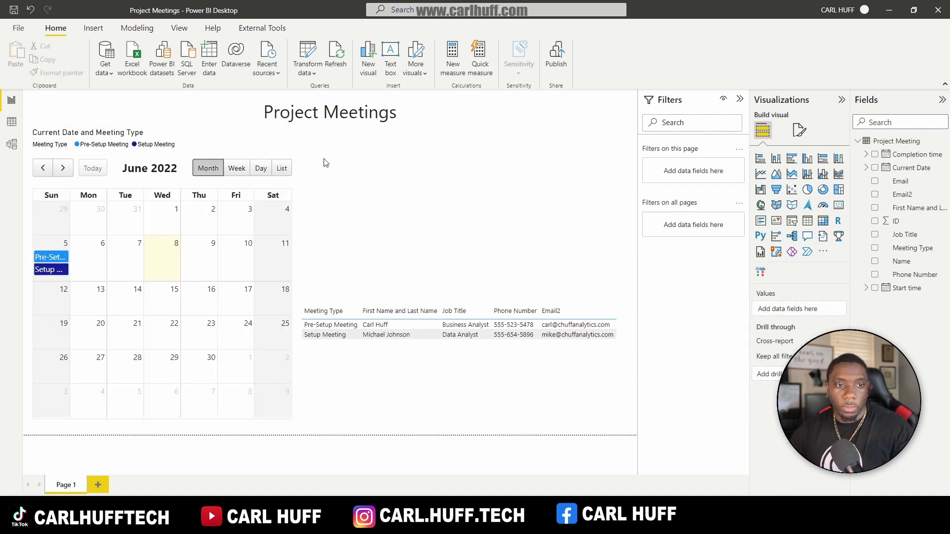
left_click(192, 140)
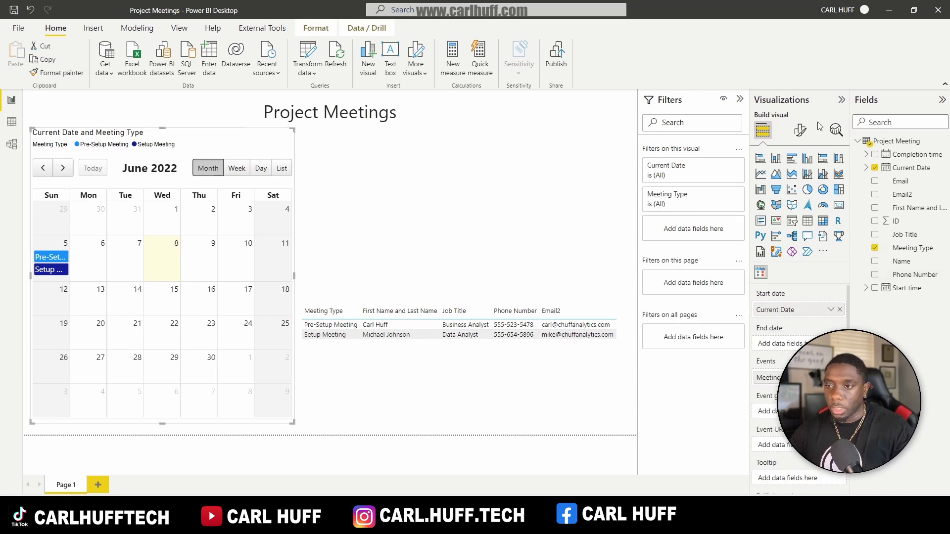
Step: Retitle the calendar 'Project Meeting Calendar' and centre the title
left_click(800, 130)
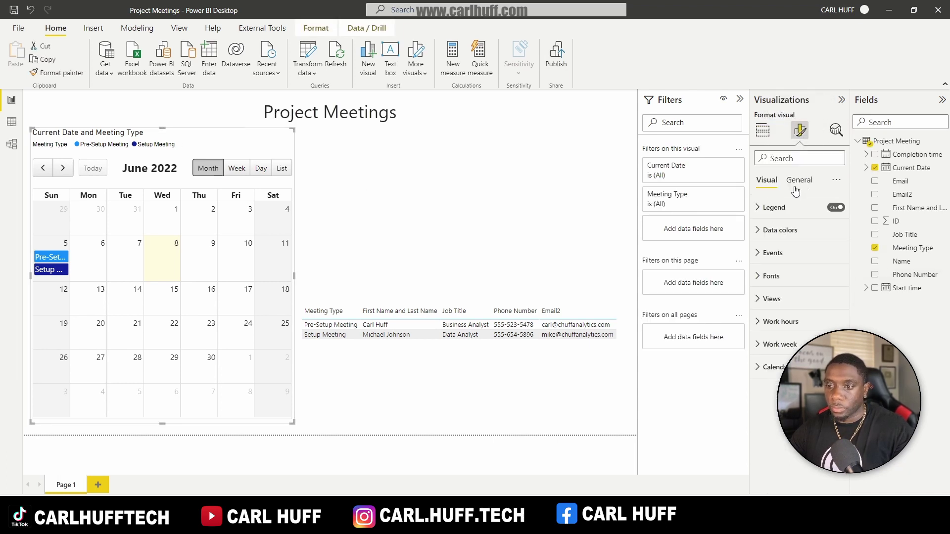
left_click(807, 182)
left_click(776, 235)
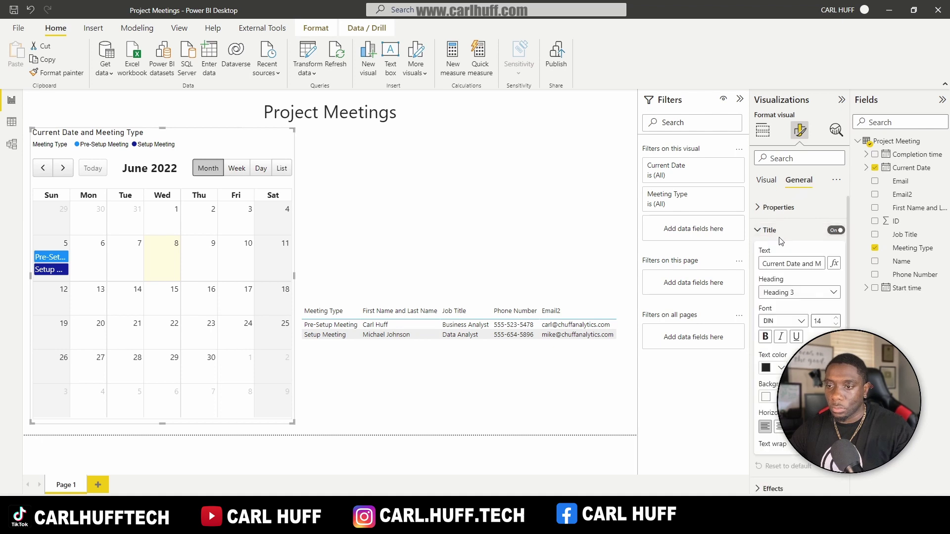
triple_click(810, 262)
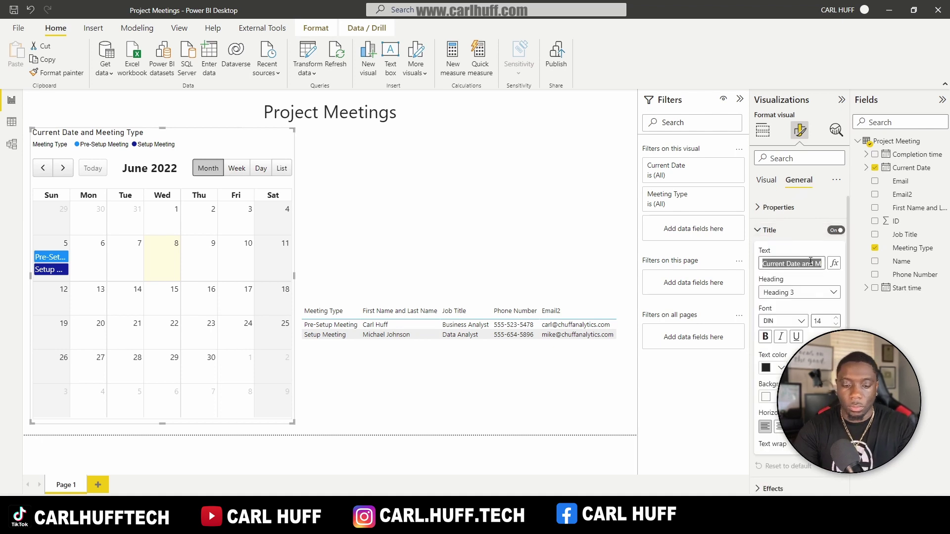
type("Project M")
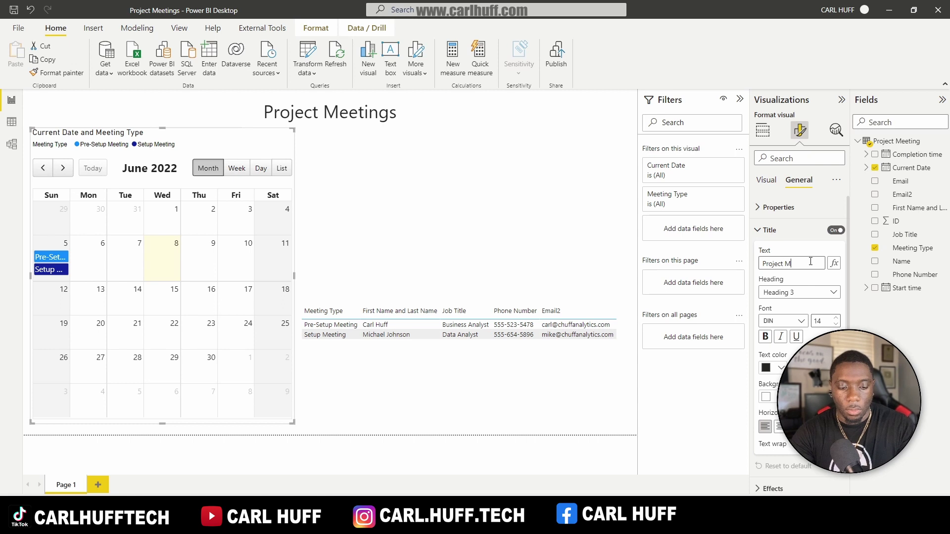
type("eetingsCalendar")
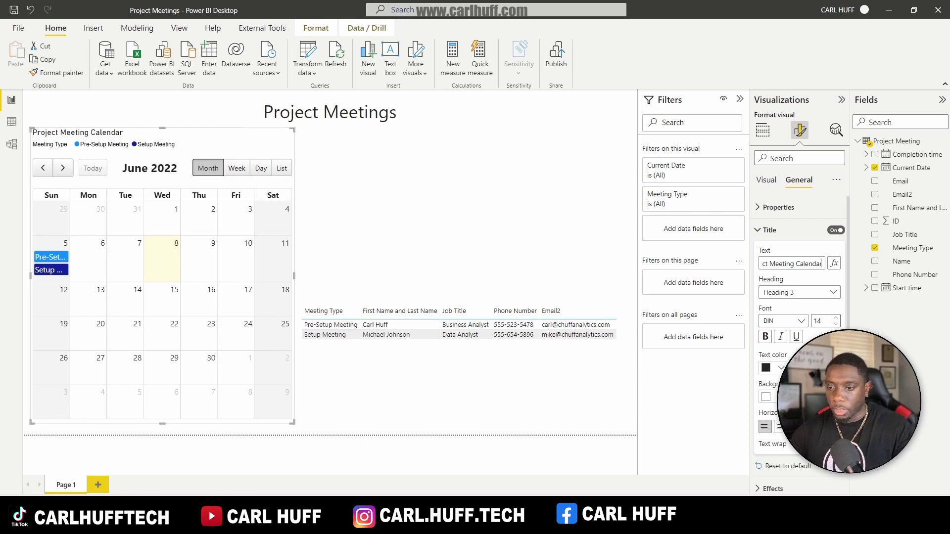
left_click(780, 427)
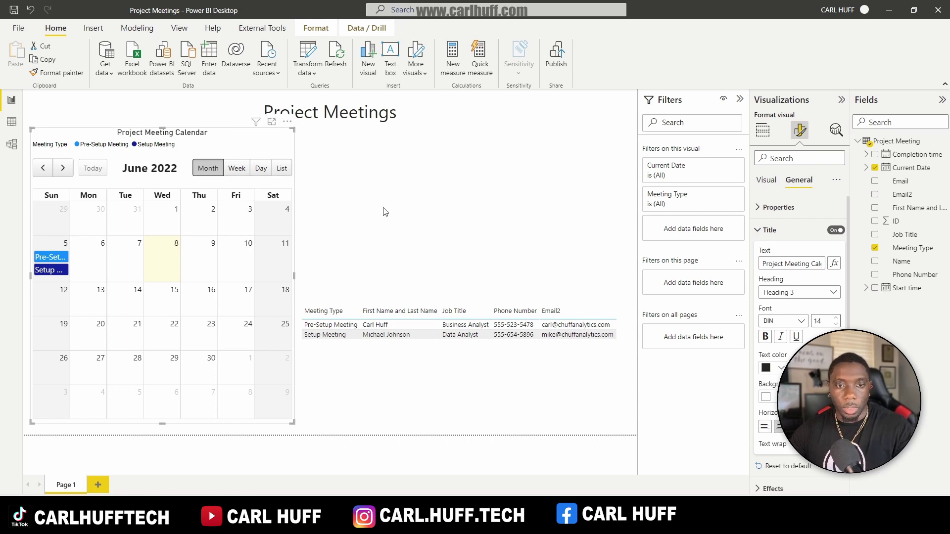
Step: Stretch the responses table up to fill the space beside the calendar
left_click(358, 202)
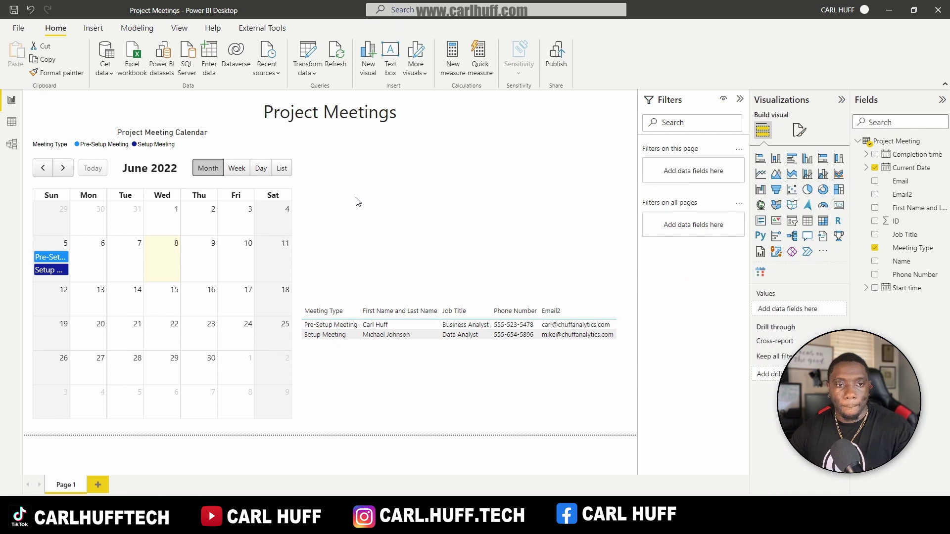
left_click(452, 305)
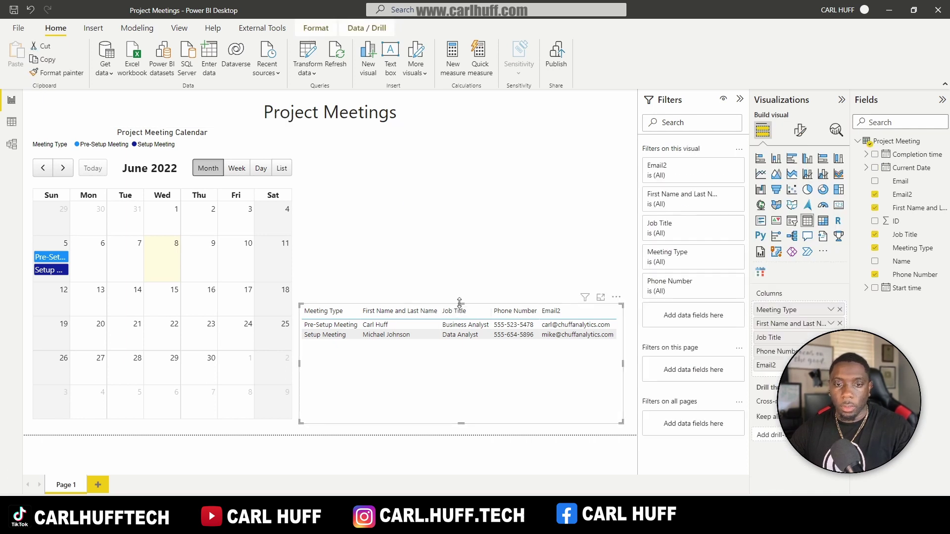
left_click_drag(459, 303, 429, 135)
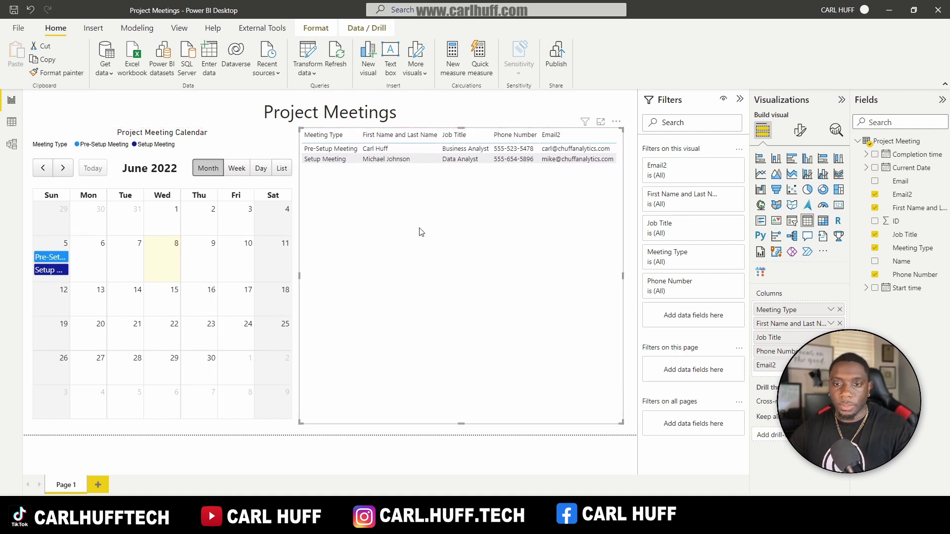
left_click(525, 108)
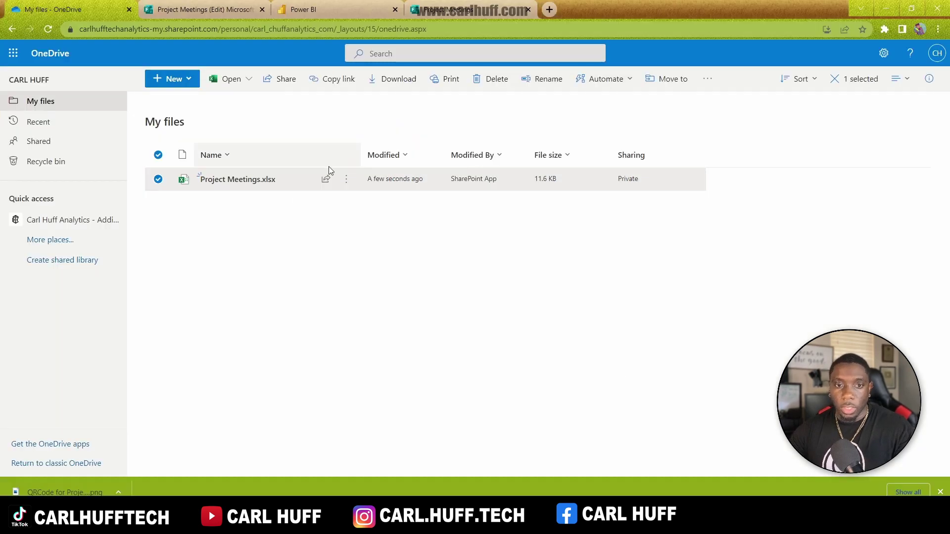
Step: Move from the Forms responses and Power BI workspace to the Project Meetings response form
left_click(220, 11)
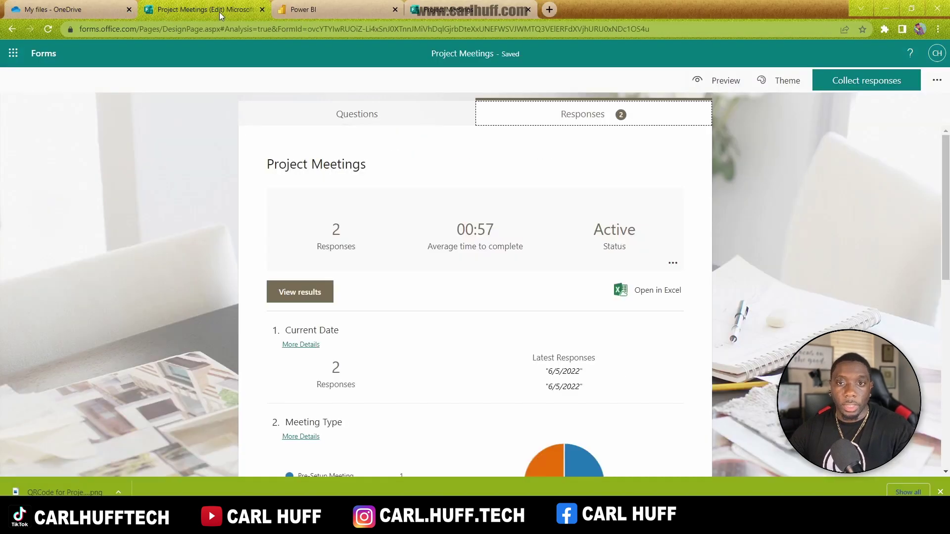
left_click(334, 13)
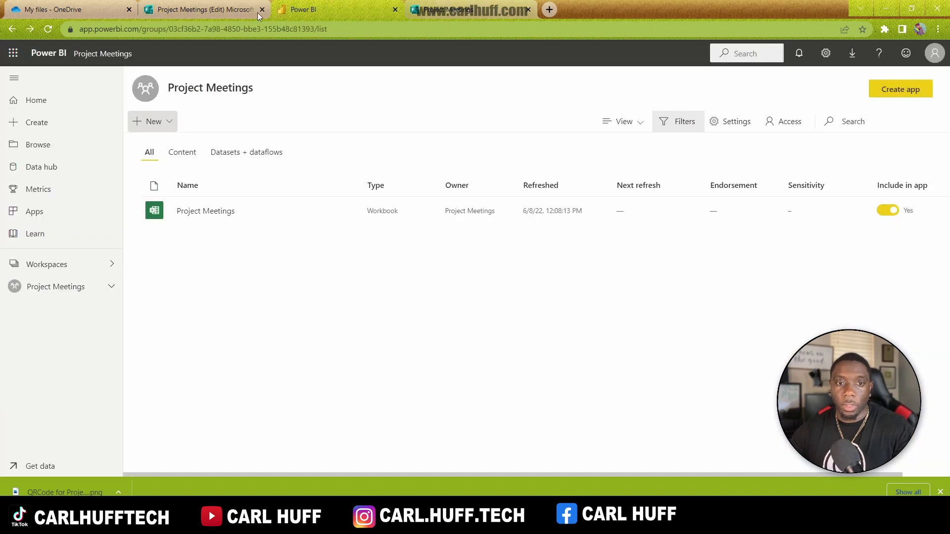
left_click(230, 14)
left_click(441, 14)
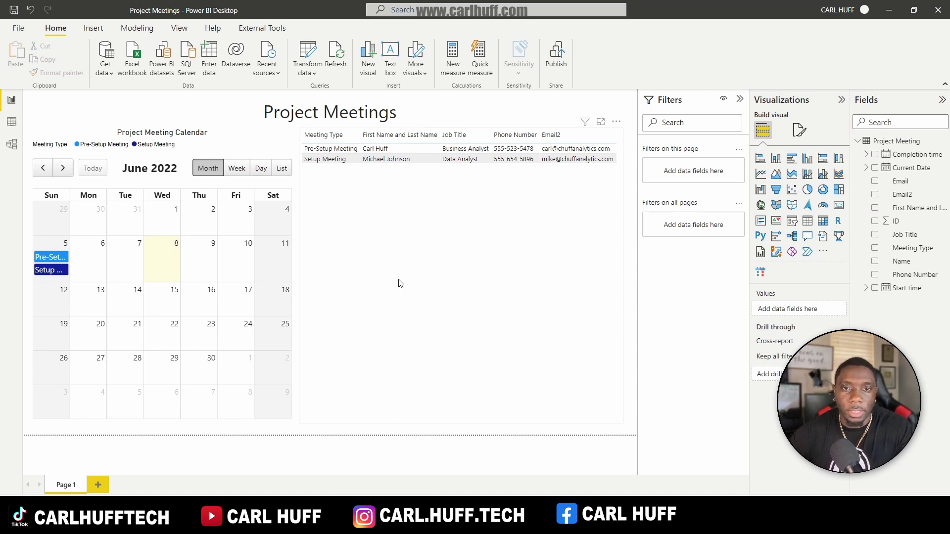
Step: Refresh the report data to load the new responses, then test highlighting Pre-Setup Meeting
left_click(334, 60)
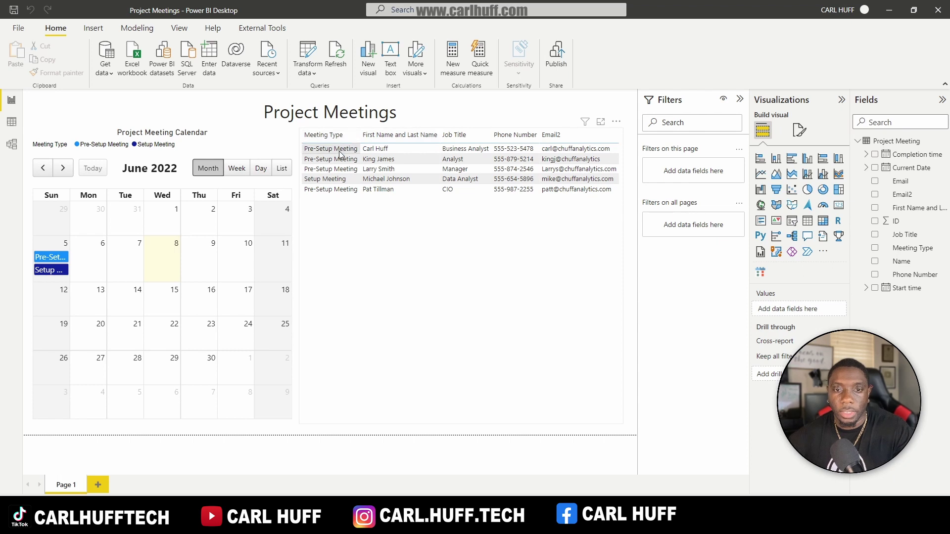
left_click(102, 145)
left_click(102, 146)
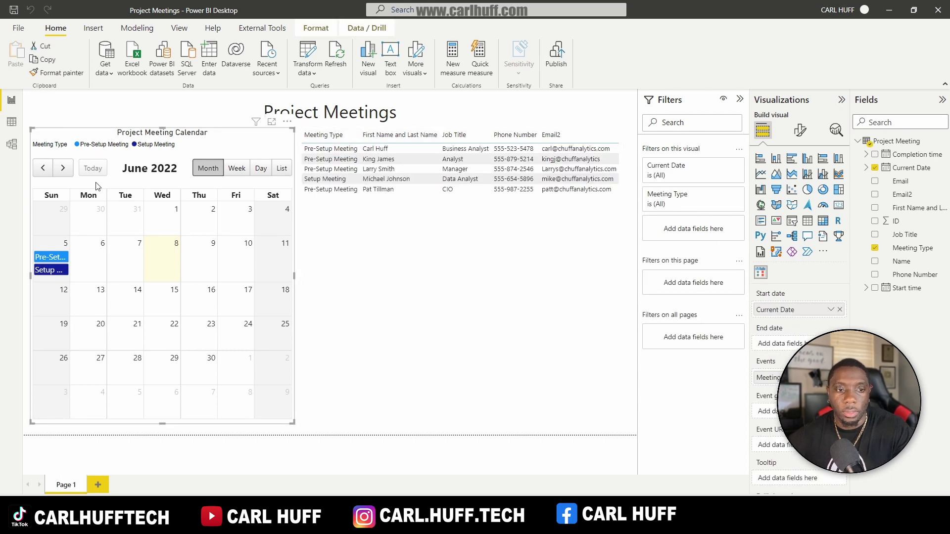
Step: Switch the calendar to list view and test filtering the table by Setup and Pre-Setup Meeting
left_click(280, 169)
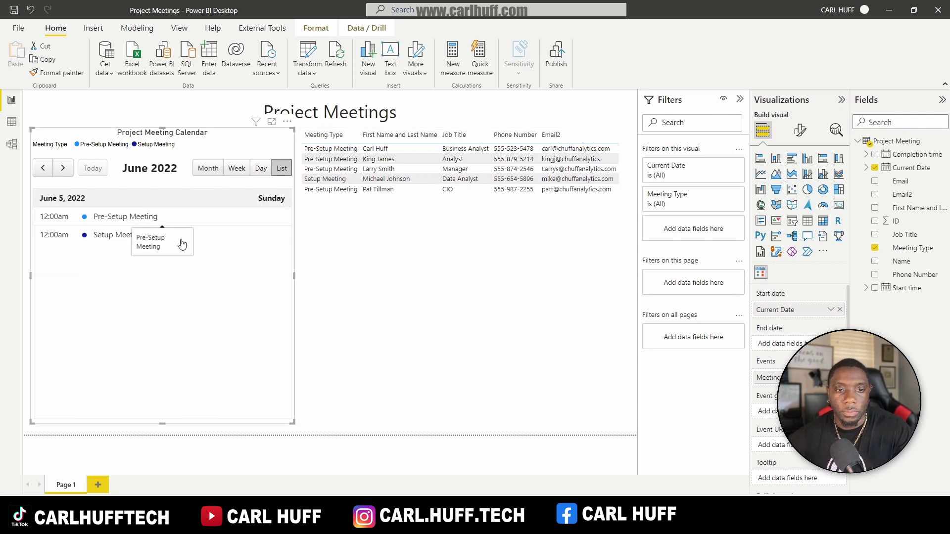
left_click(105, 236)
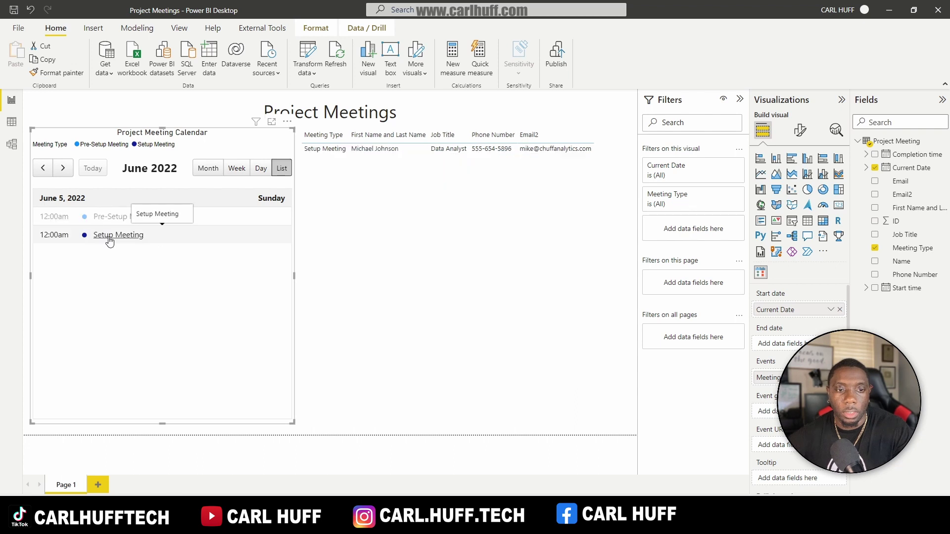
left_click(212, 219)
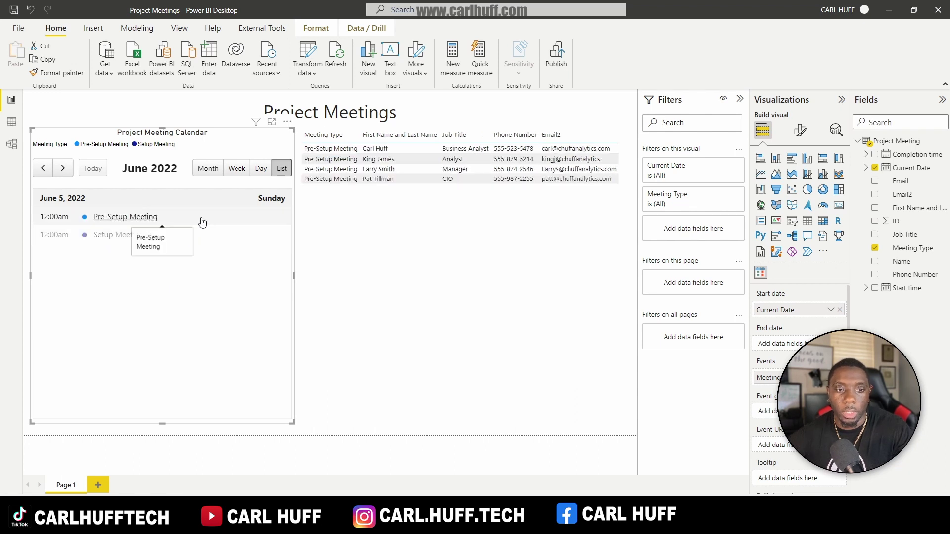
left_click(278, 168)
left_click(396, 169)
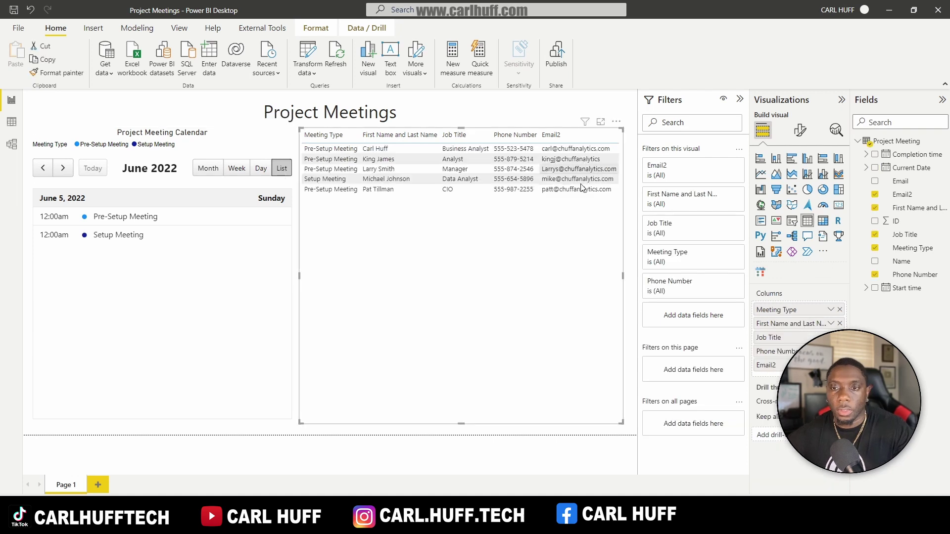
Step: Set the responses table's style preset to None
left_click(799, 135)
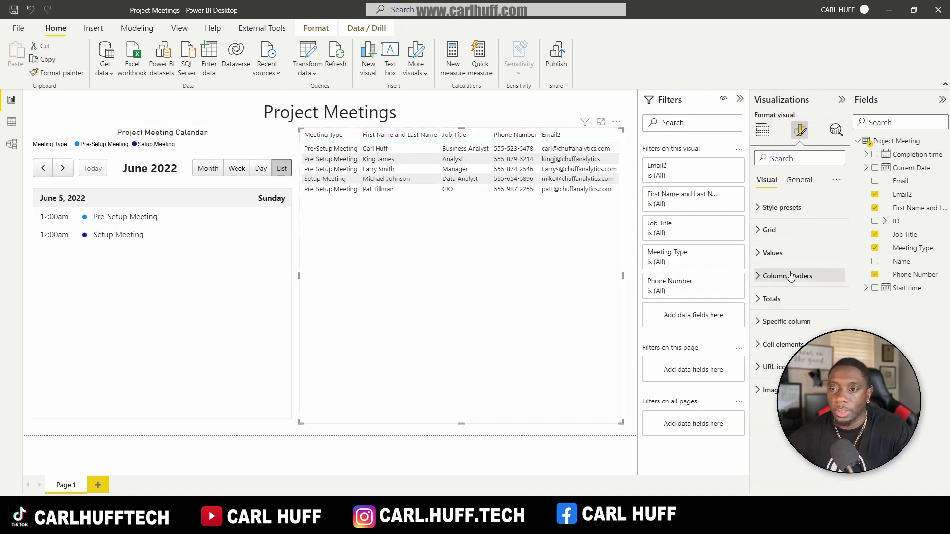
left_click(767, 231)
left_click(771, 208)
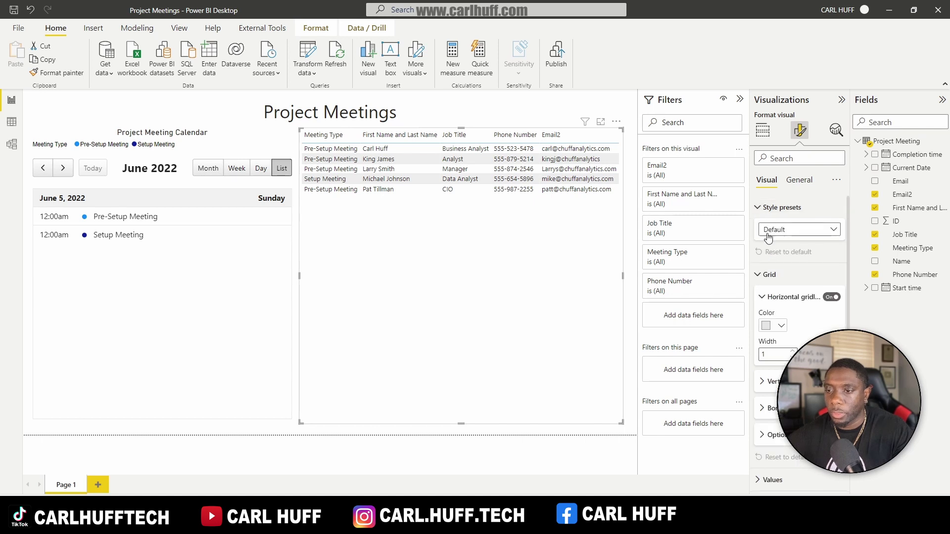
left_click(774, 230)
left_click(771, 256)
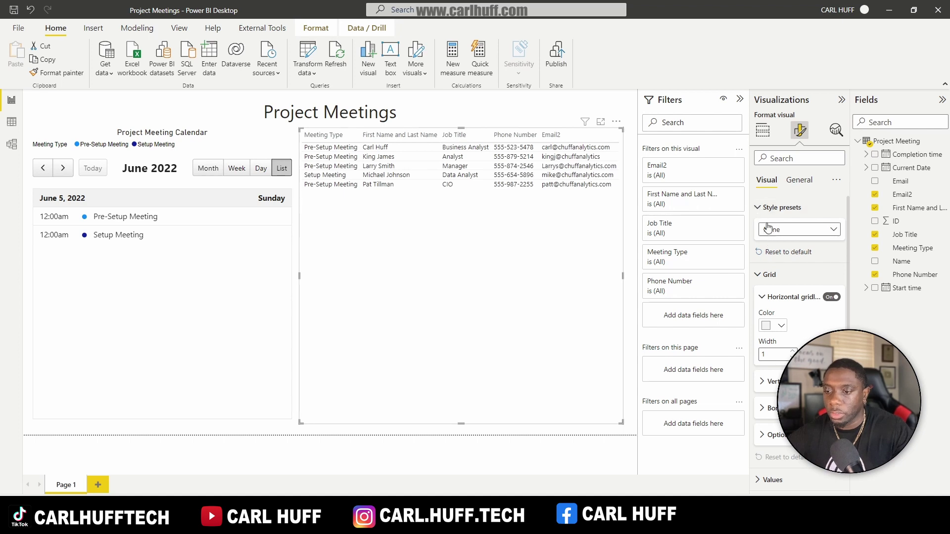
left_click(759, 208)
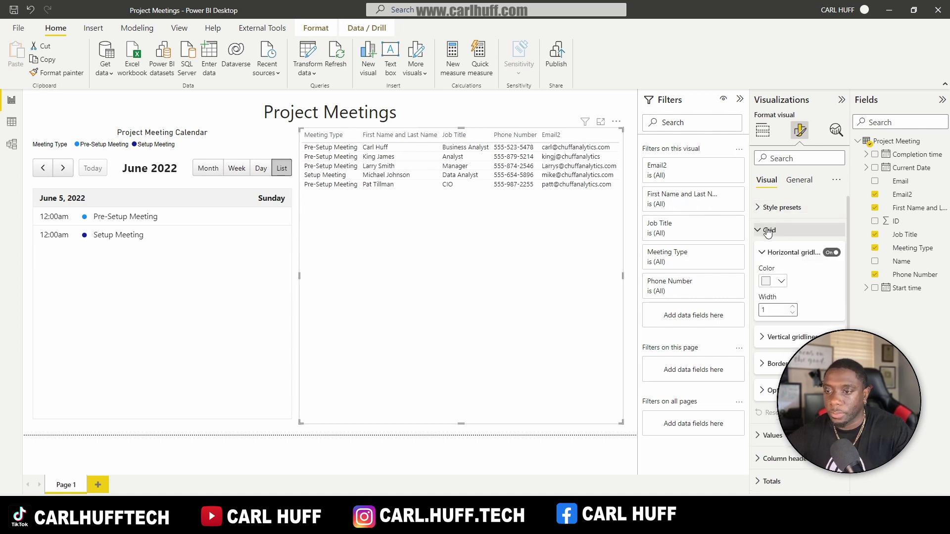
left_click(767, 230)
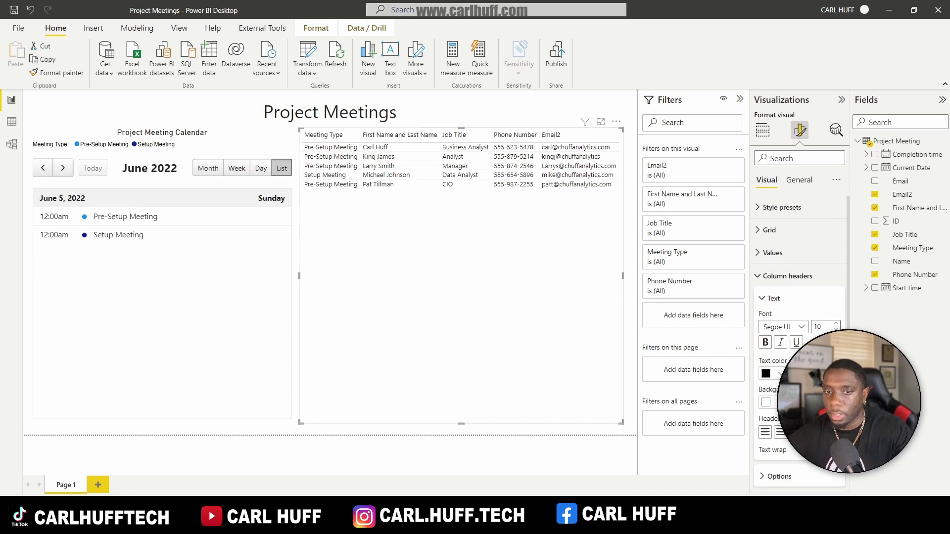
Step: Make the table's column headers centred and bold, and widen the table to fit them
left_click(780, 433)
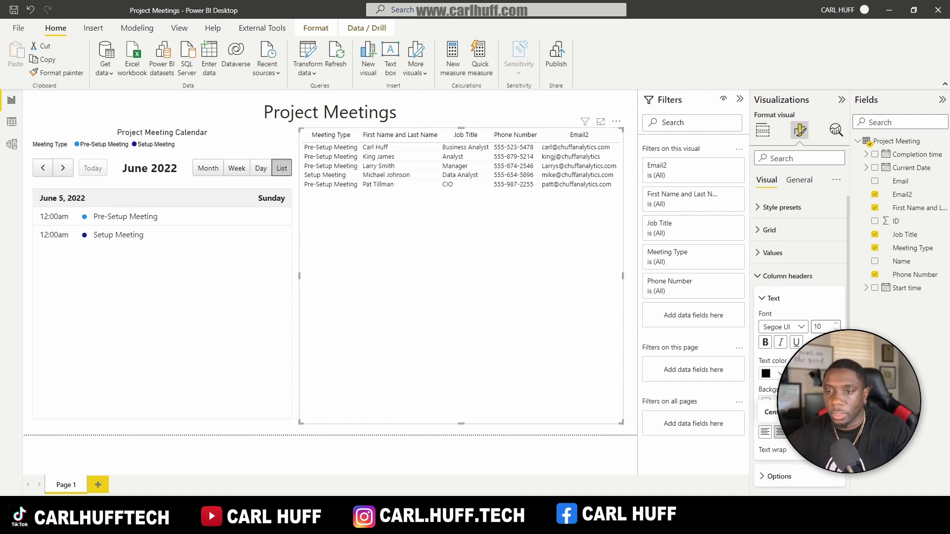
left_click(765, 342)
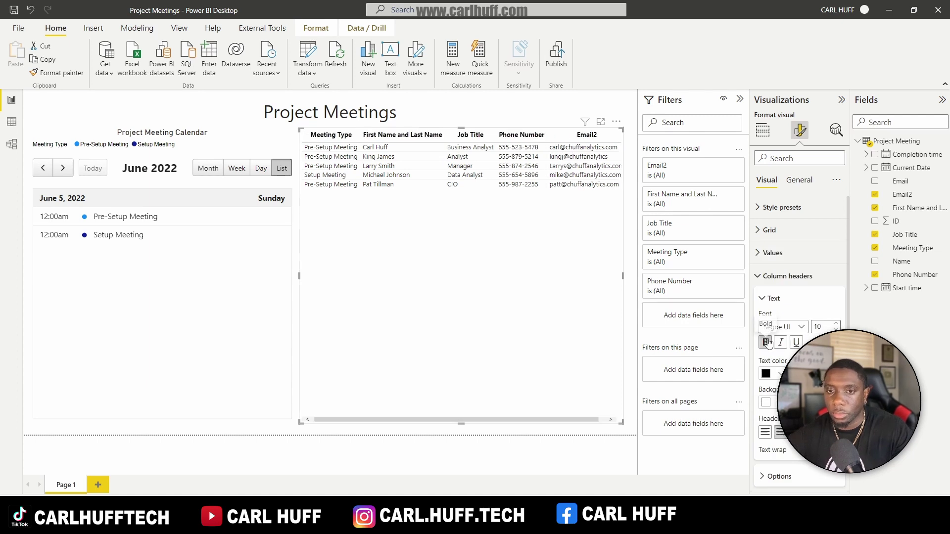
left_click(787, 276)
left_click_drag(627, 277, 630, 278)
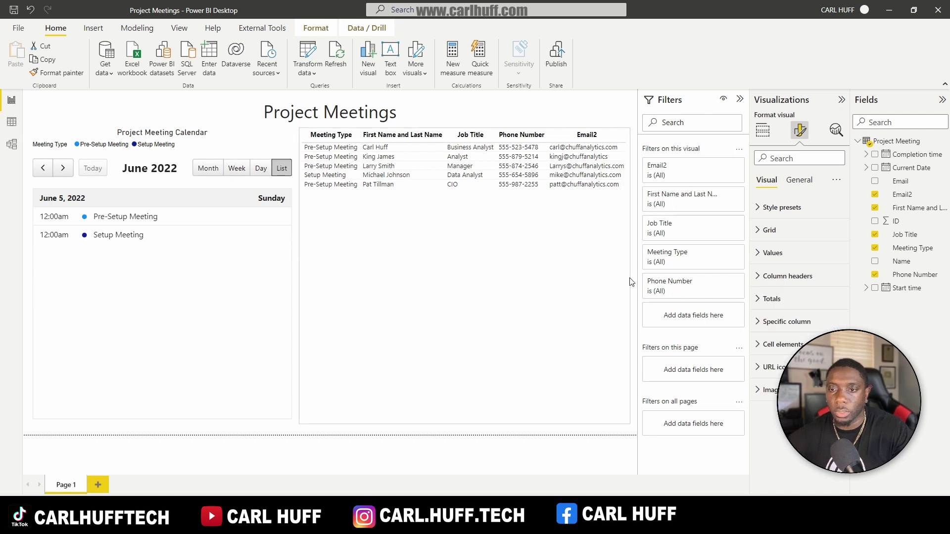
Step: Rename the First Name and Last Name column to Name for this table
left_click(754, 132)
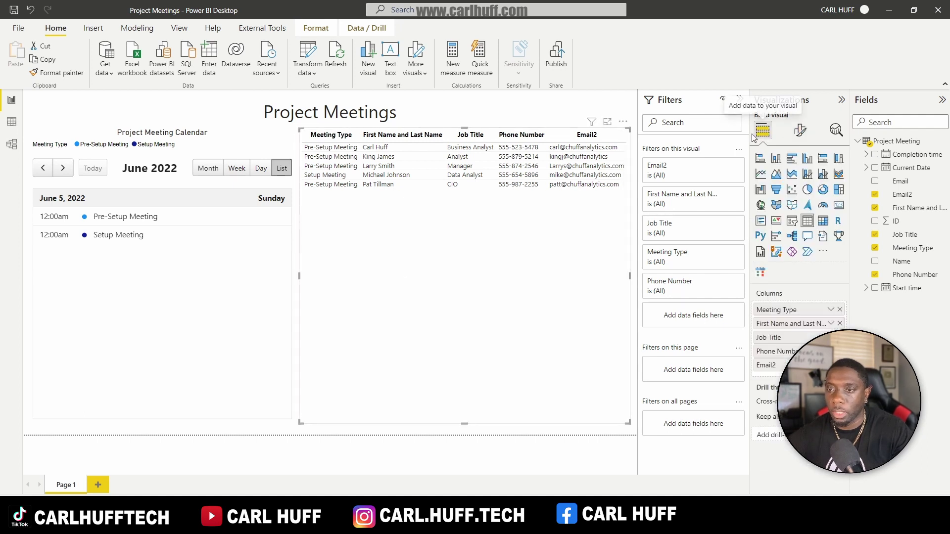
right_click(785, 326)
left_click(692, 338)
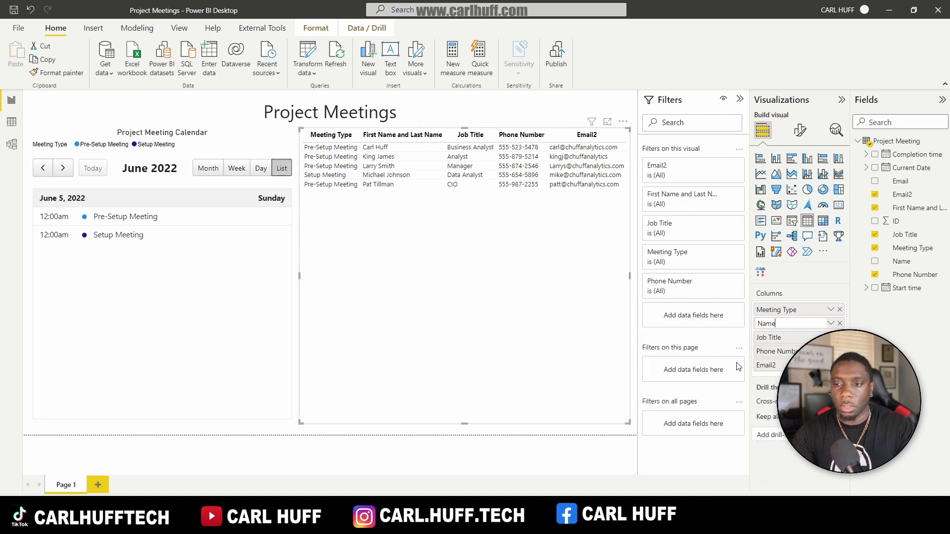
type("Name")
key("Return")
left_click(236, 303)
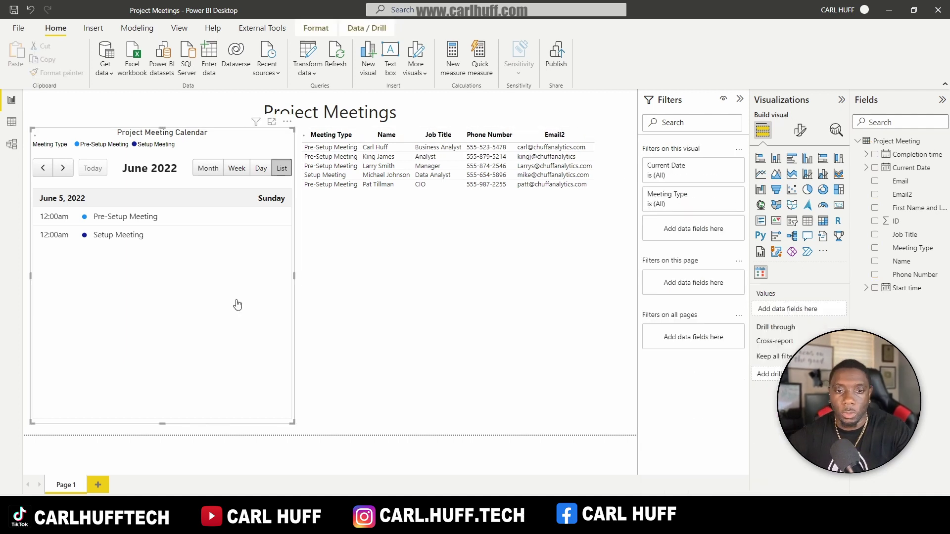
Step: Turn on a visual border for the responses table
left_click(800, 130)
left_click(801, 181)
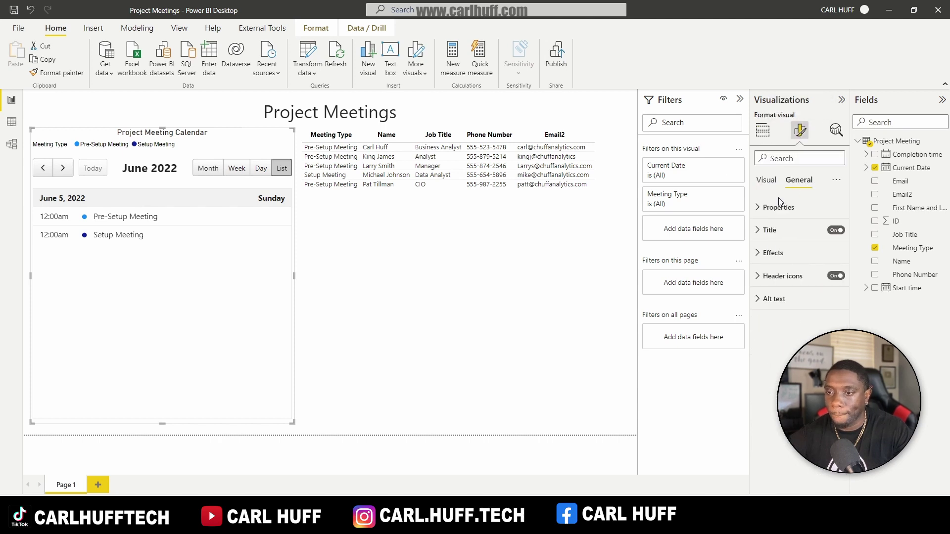
left_click(772, 254)
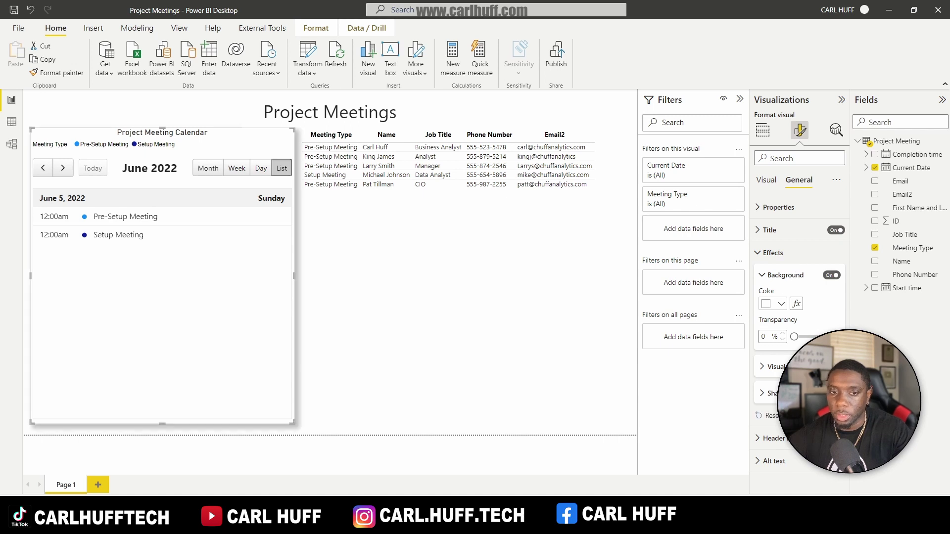
left_click(427, 294)
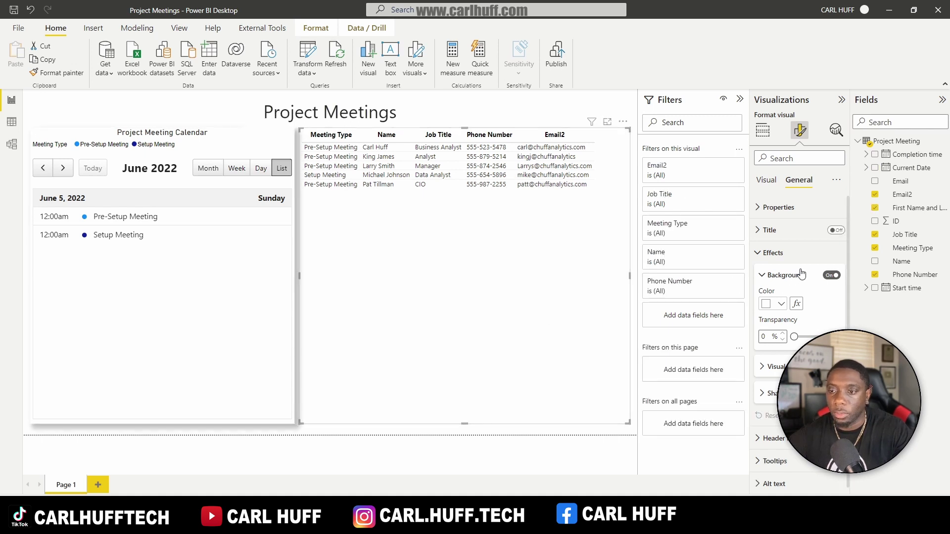
left_click(479, 439)
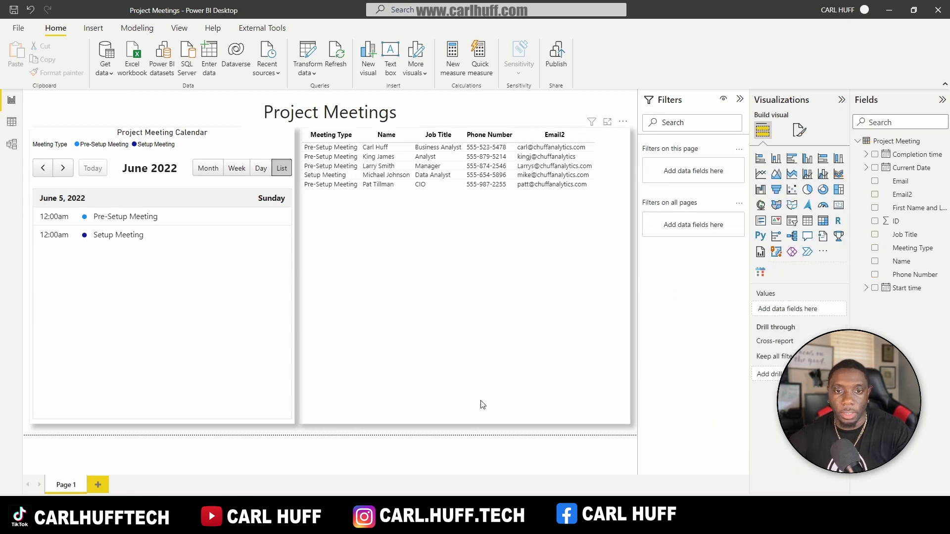
left_click(604, 403)
left_click(800, 129)
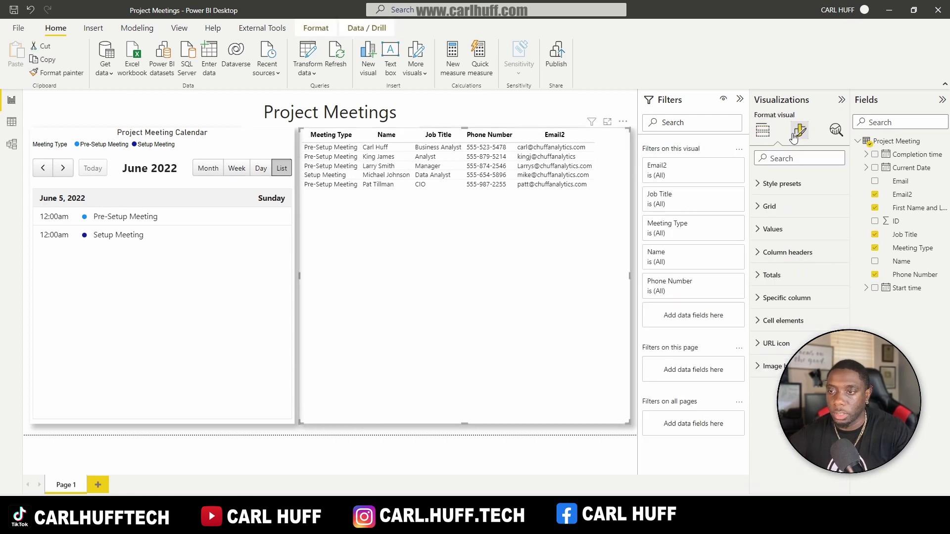
left_click(799, 179)
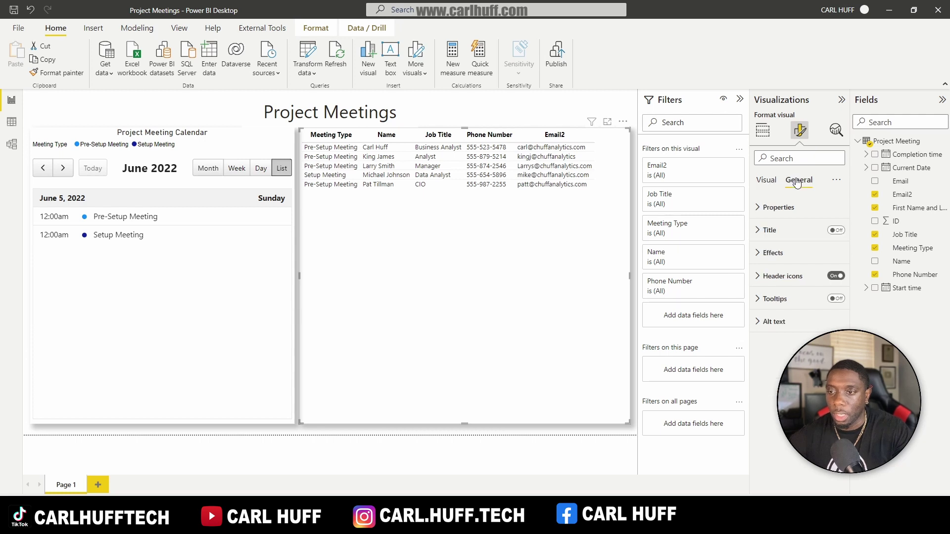
left_click(772, 253)
key("Escape")
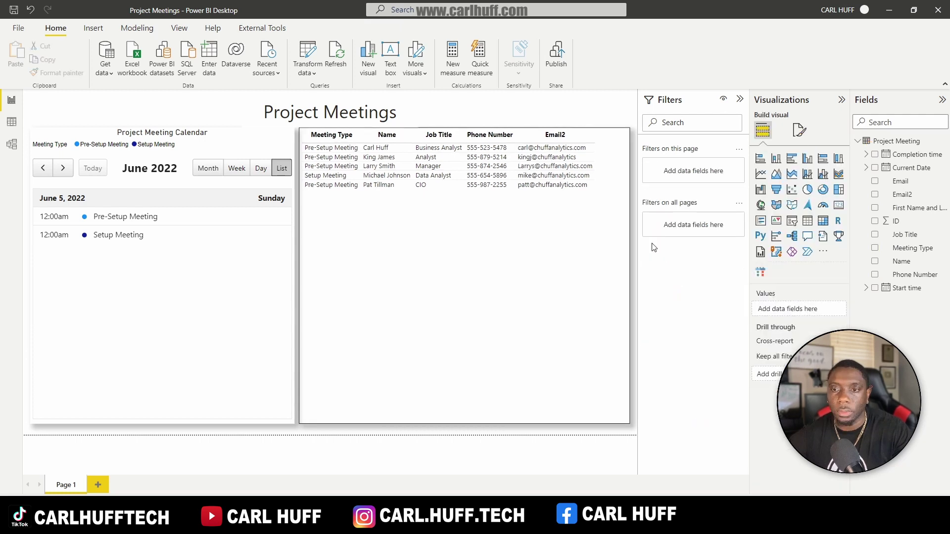
Step: Turn on a visual border for the meeting calendar
left_click(234, 390)
left_click(799, 131)
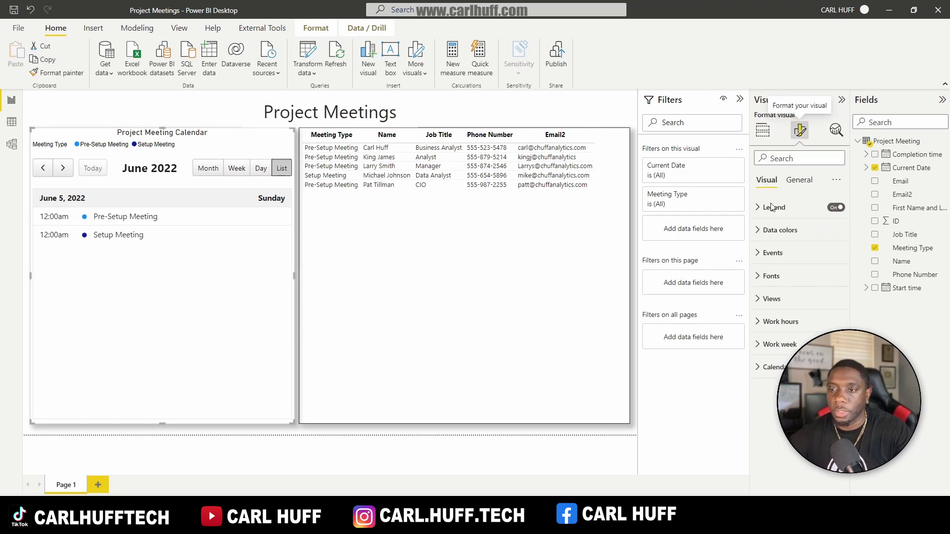
left_click(798, 180)
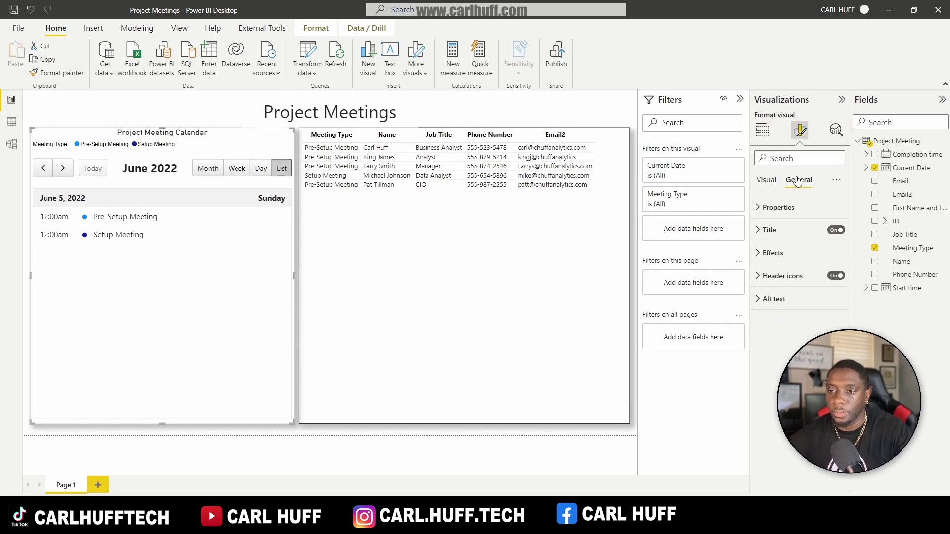
left_click(762, 253)
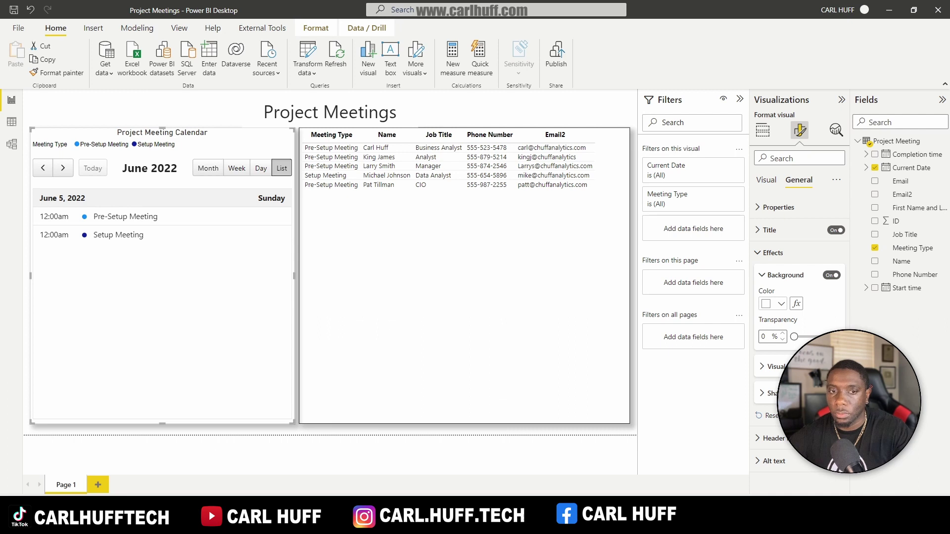
left_click(327, 438)
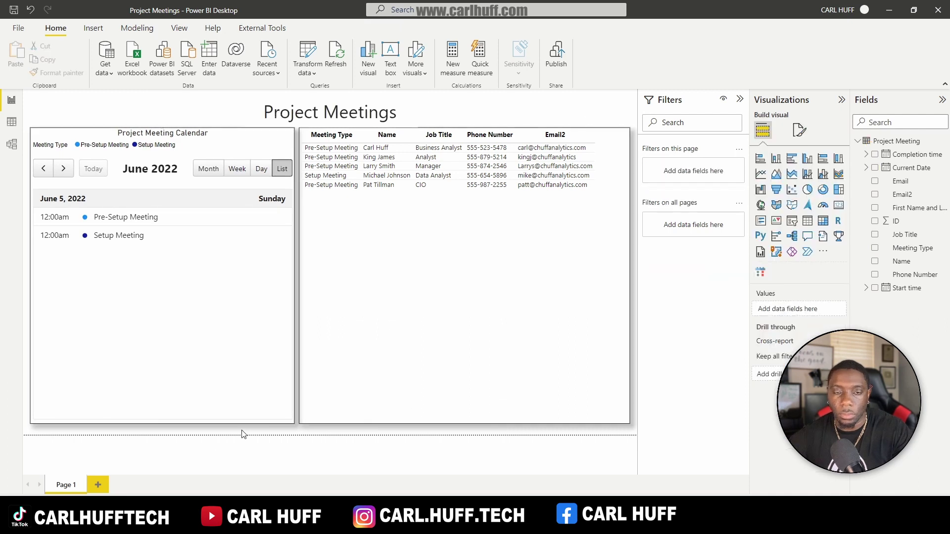
Step: Rename the table's Email2 field to Email for this visual only
right_click(766, 365)
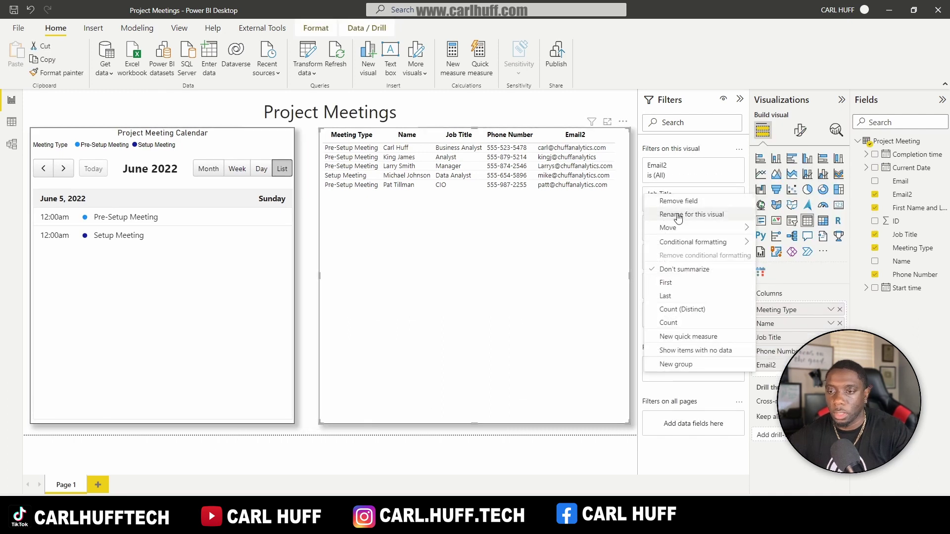
left_click(677, 213)
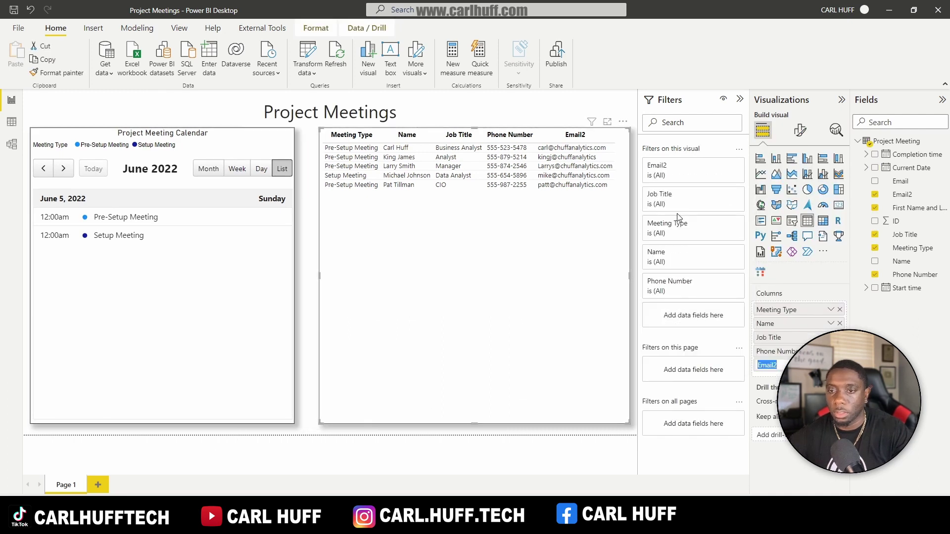
type("Ema")
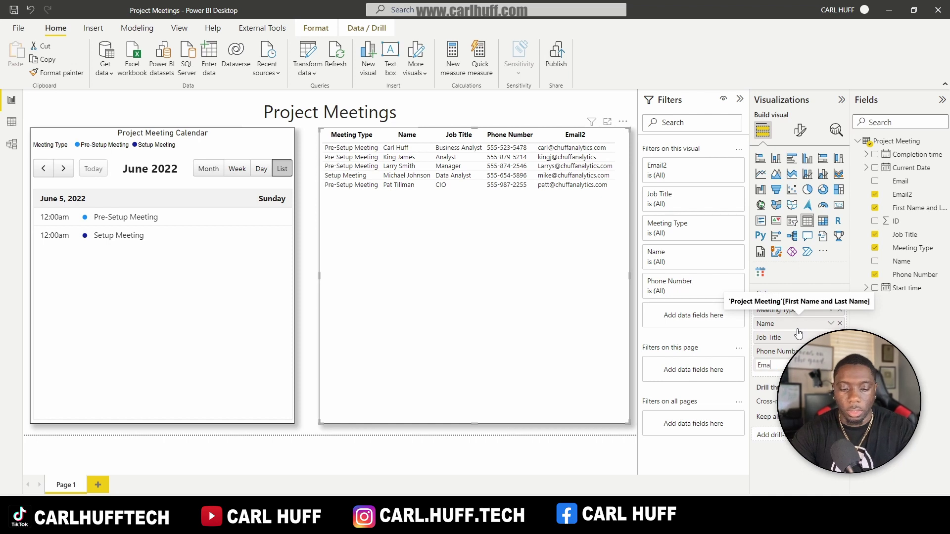
type("il")
key("Return")
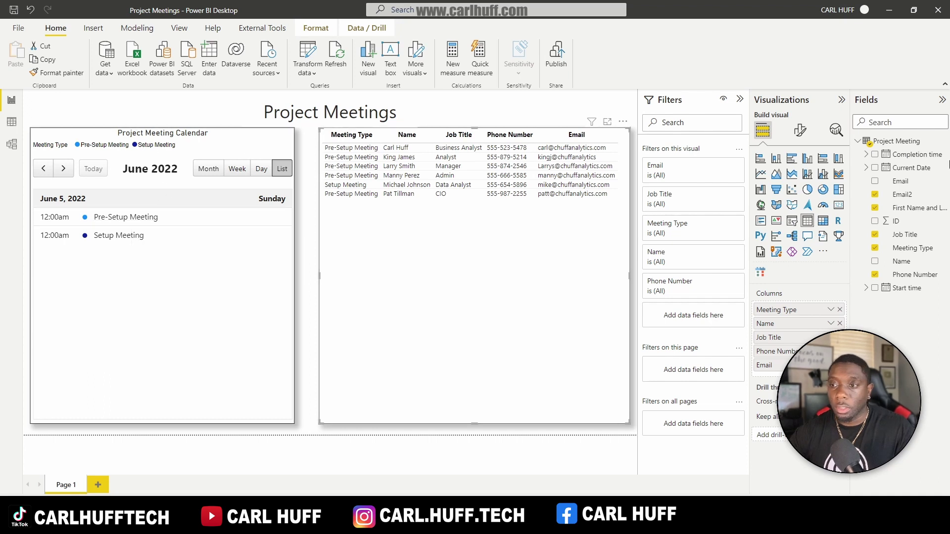
Step: Edit the Project Meeting query and start a Column From Examples based on Email2
right_click(883, 141)
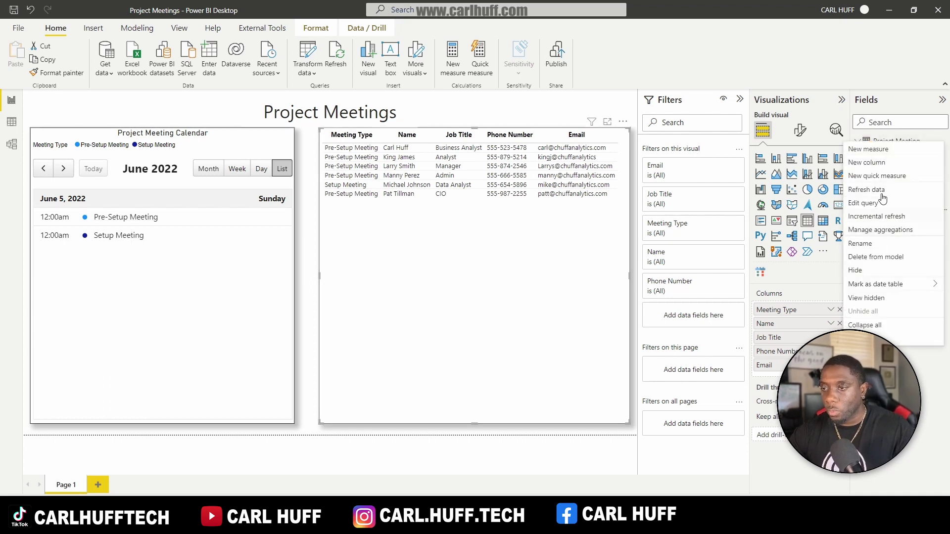
left_click(868, 203)
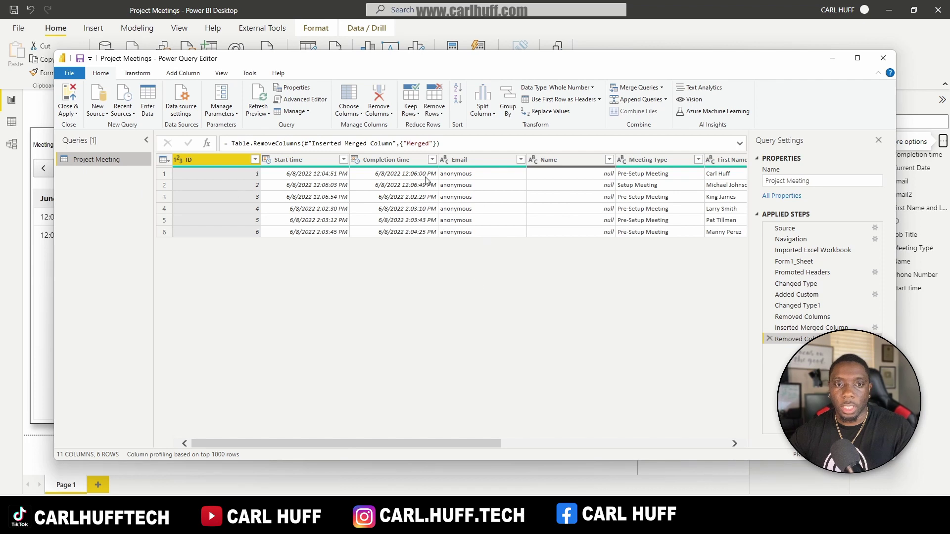
left_click(191, 73)
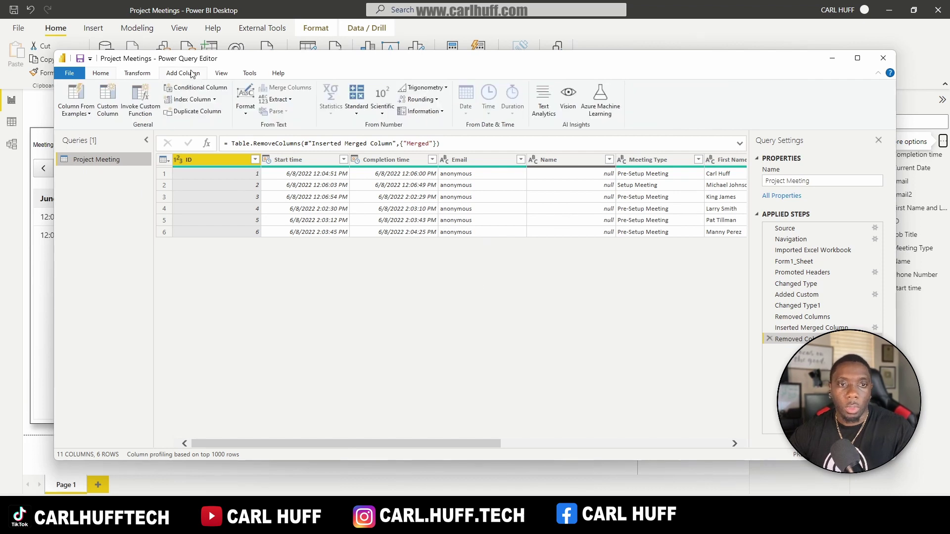
left_click(84, 115)
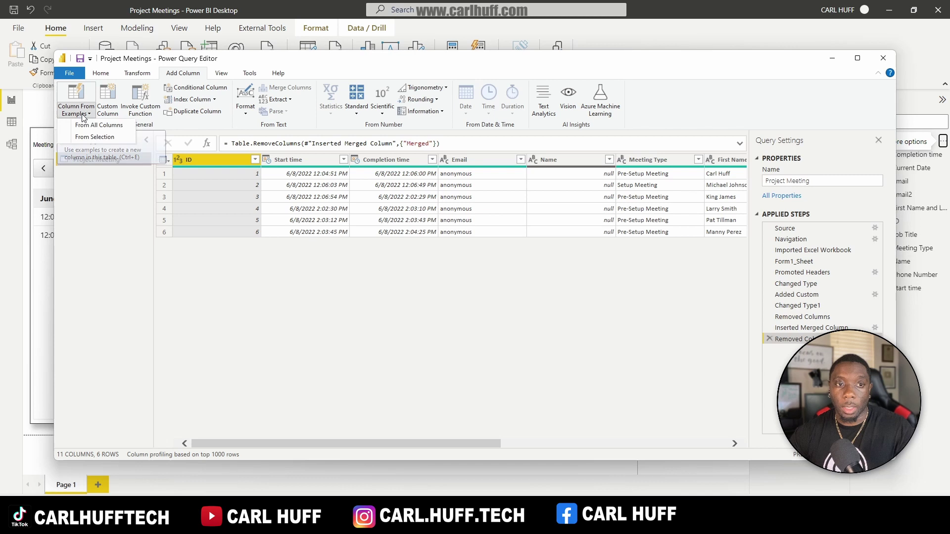
left_click(95, 139)
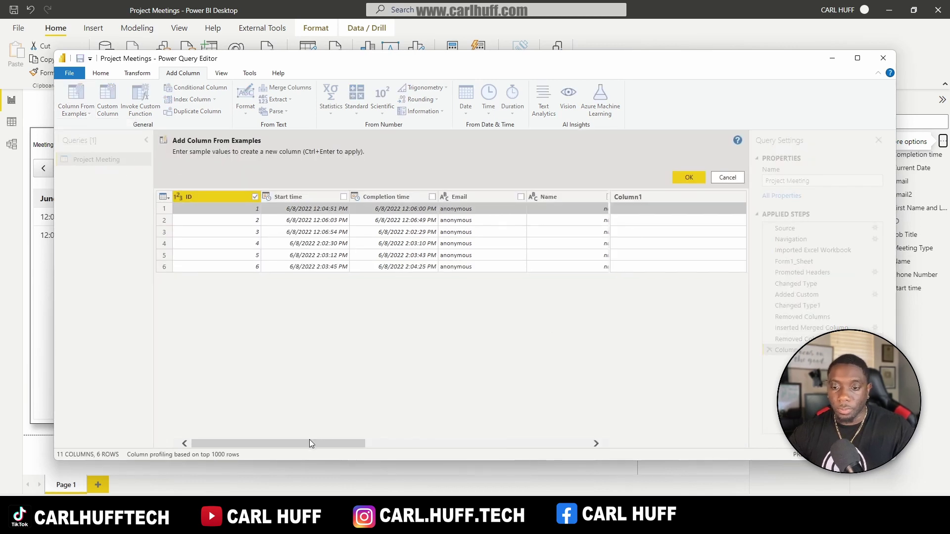
left_click_drag(313, 441, 548, 448)
left_click(513, 197)
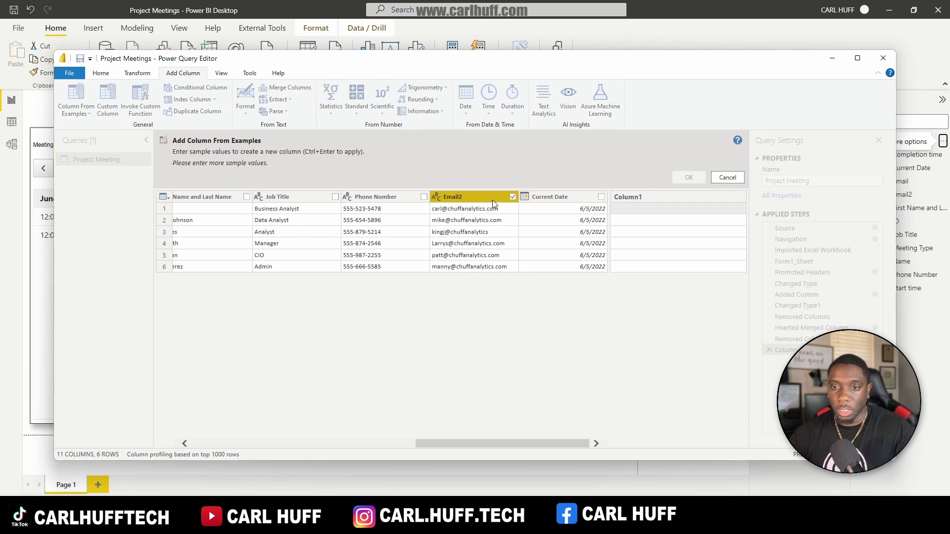
Step: Enter a mailto example in the first row to generate the Merged column
left_click(641, 214)
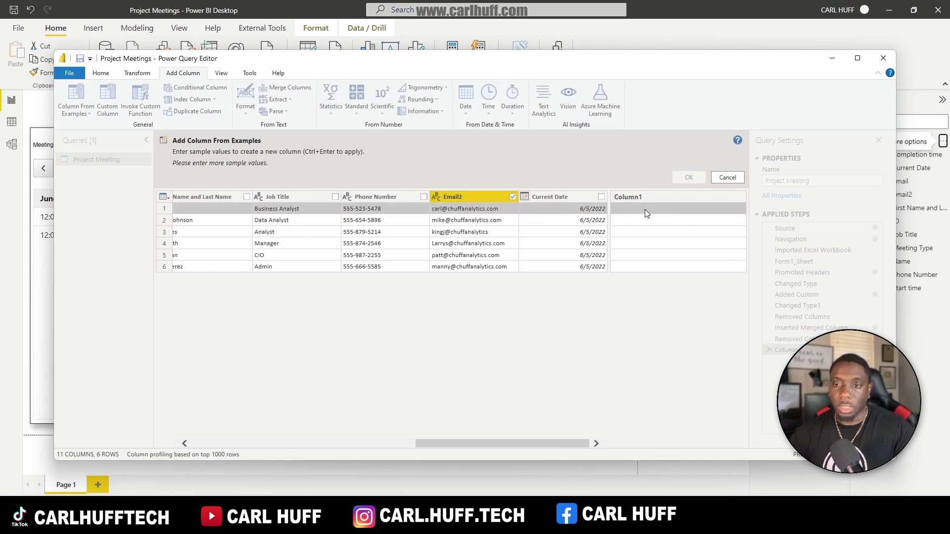
type("mai")
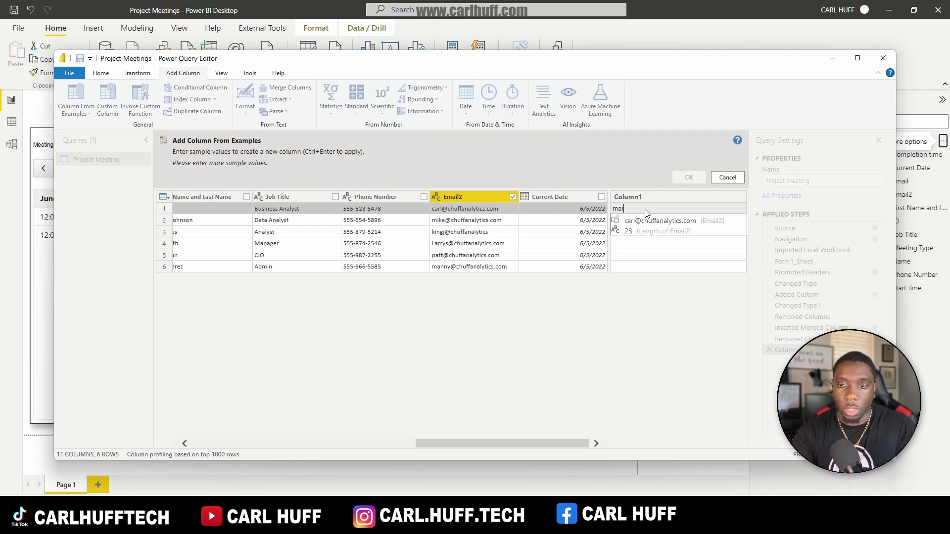
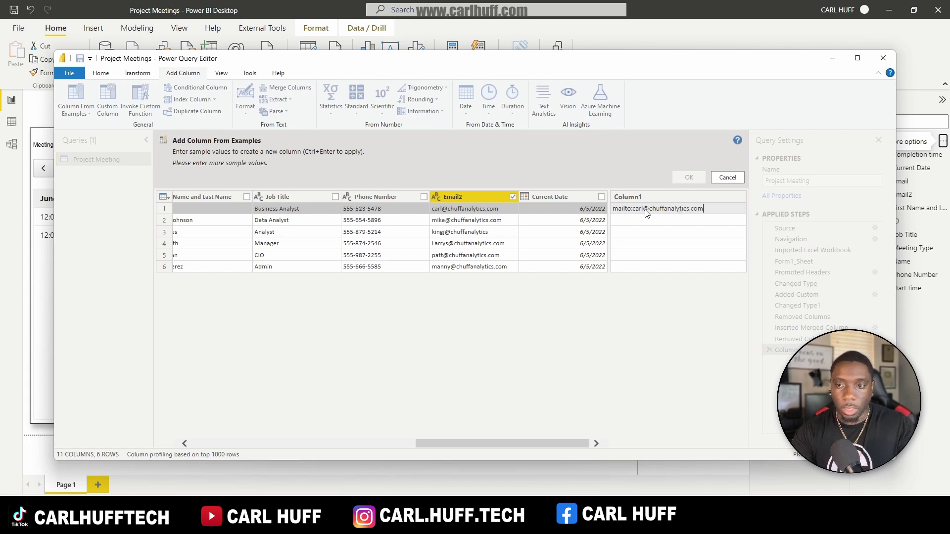
key("Return")
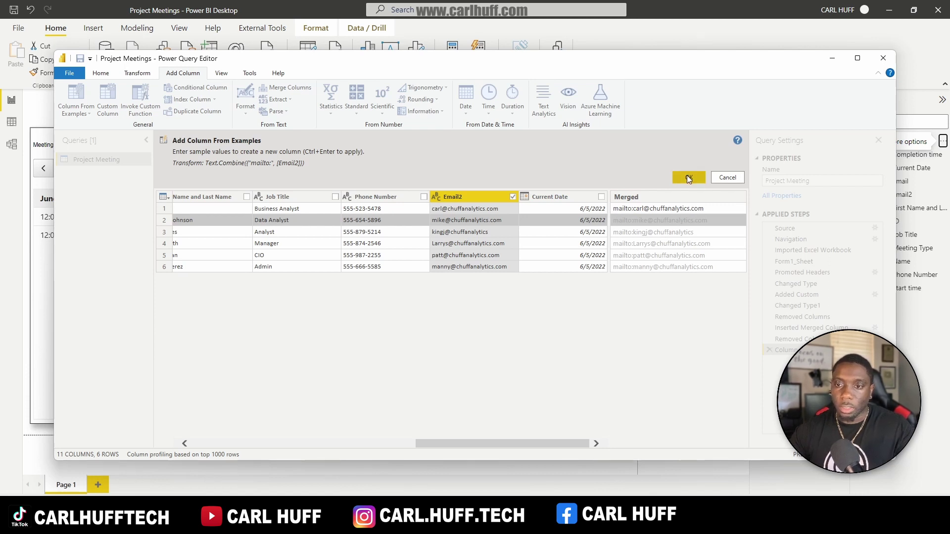
left_click(650, 197)
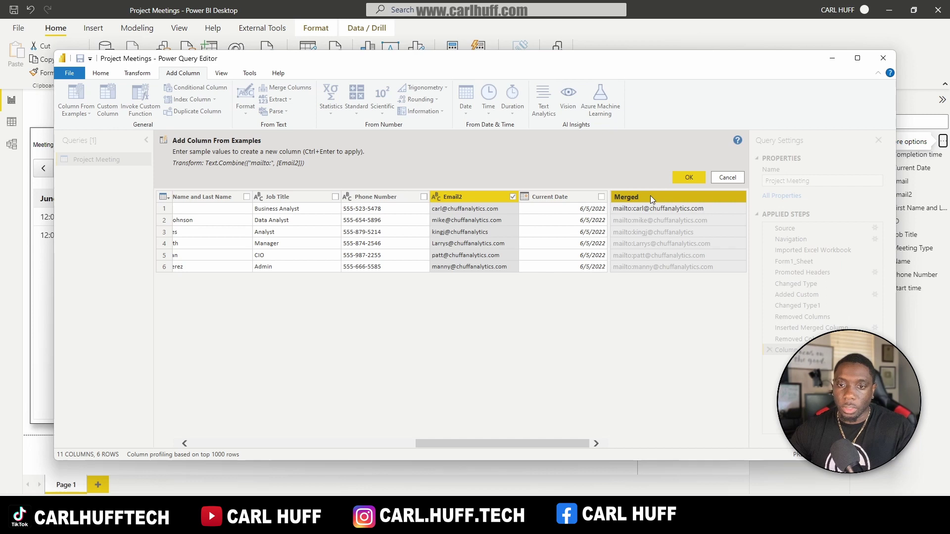
Step: Add the Merged mailto column to the query and rename it 'Email link'
left_click(689, 178)
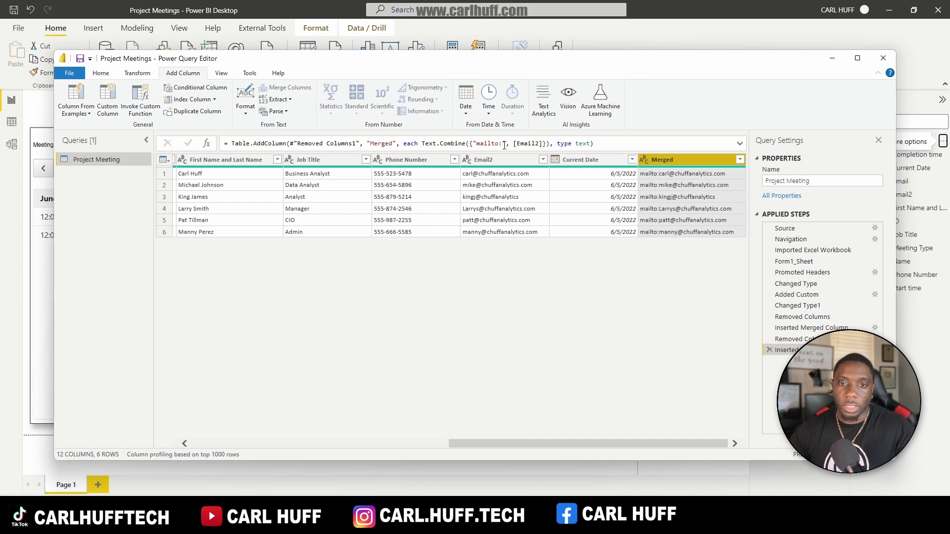
right_click(672, 161)
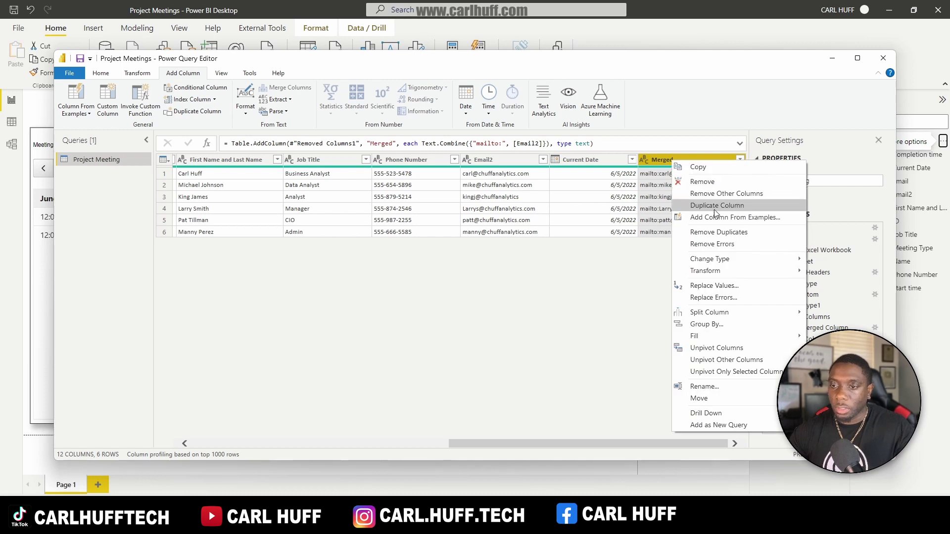
left_click(706, 386)
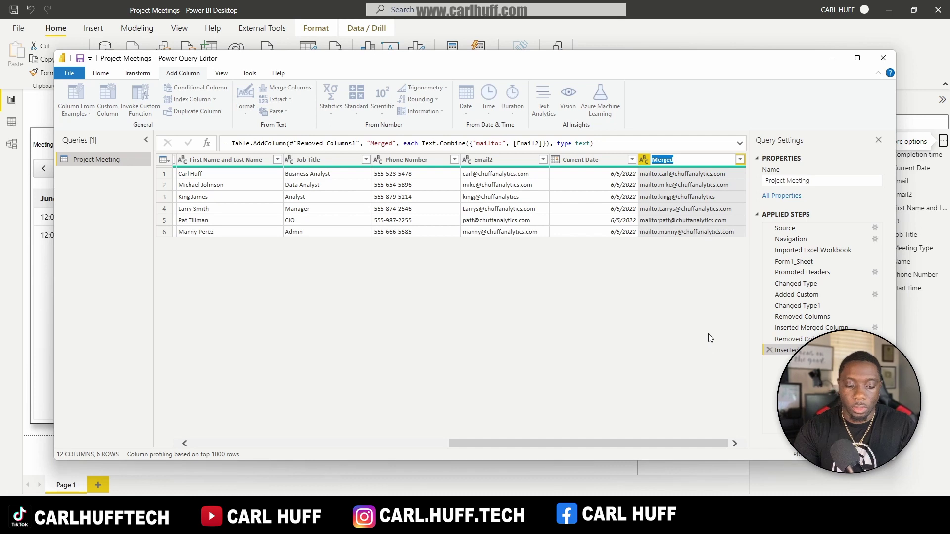
type("Email link")
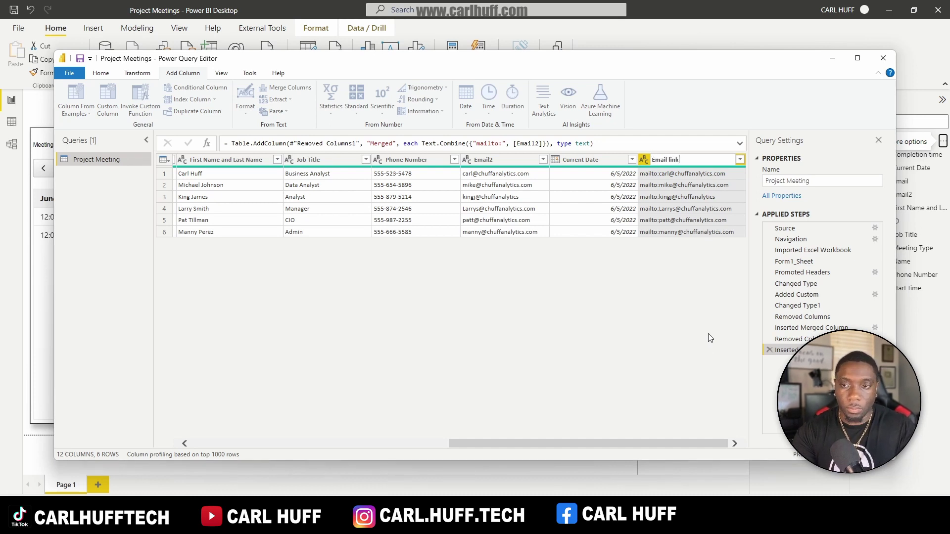
key("Return")
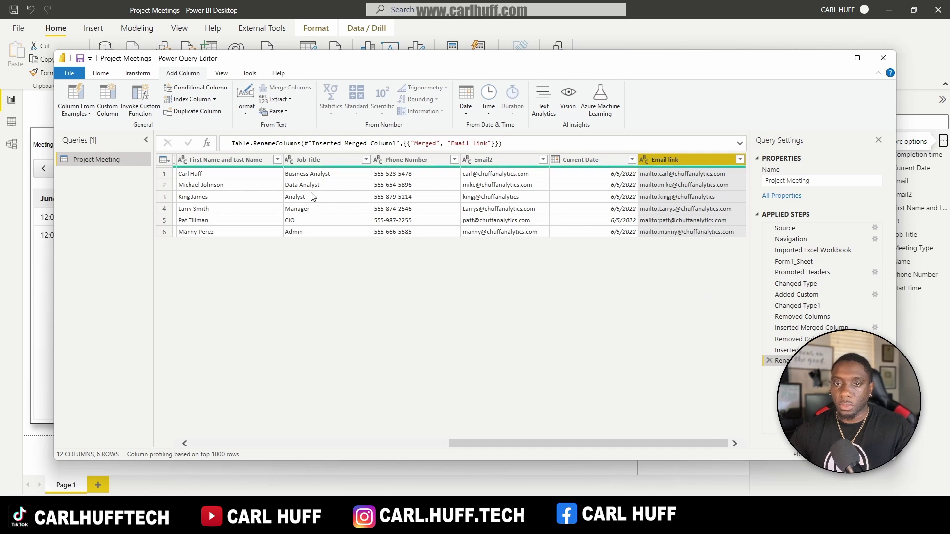
left_click(100, 75)
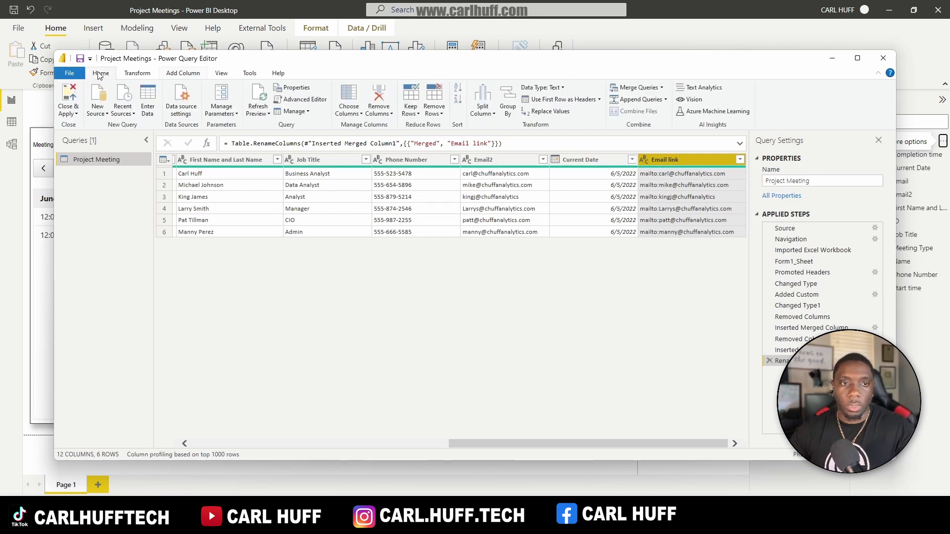
Step: Apply the query changes, then pick Email under the table's Specific column formatting
left_click(68, 95)
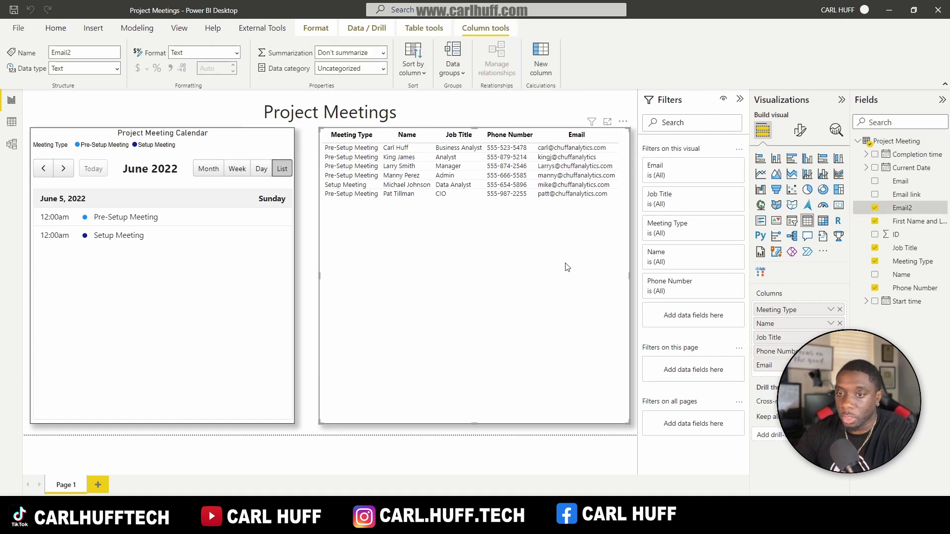
left_click(800, 131)
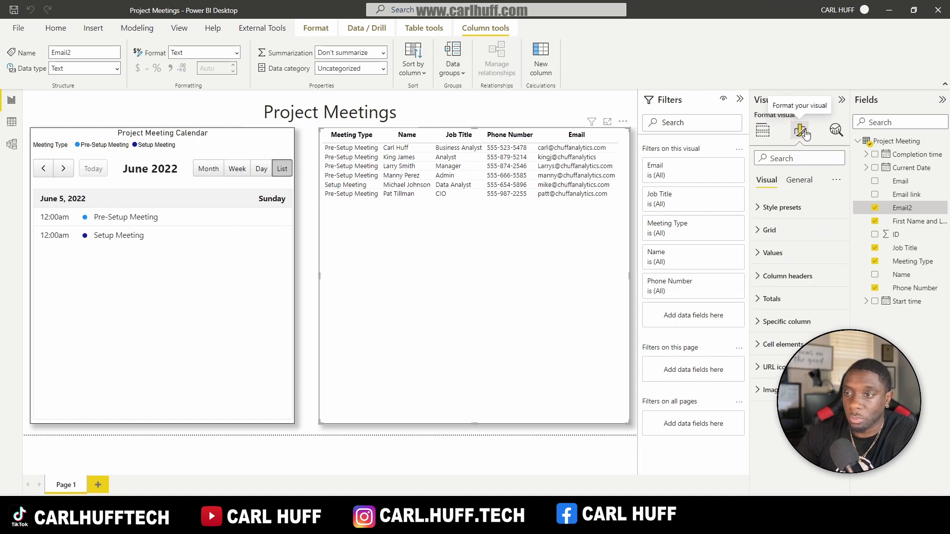
left_click(757, 321)
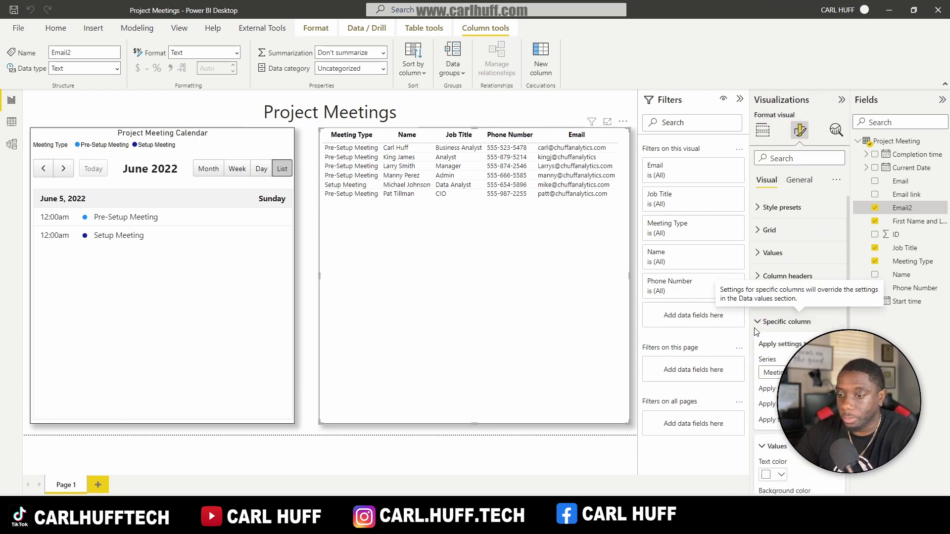
left_click(811, 373)
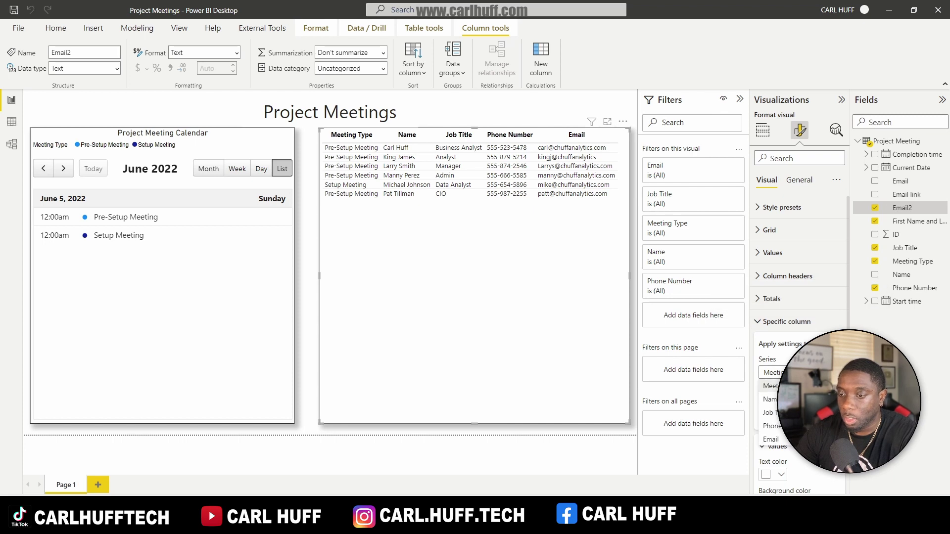
left_click(771, 439)
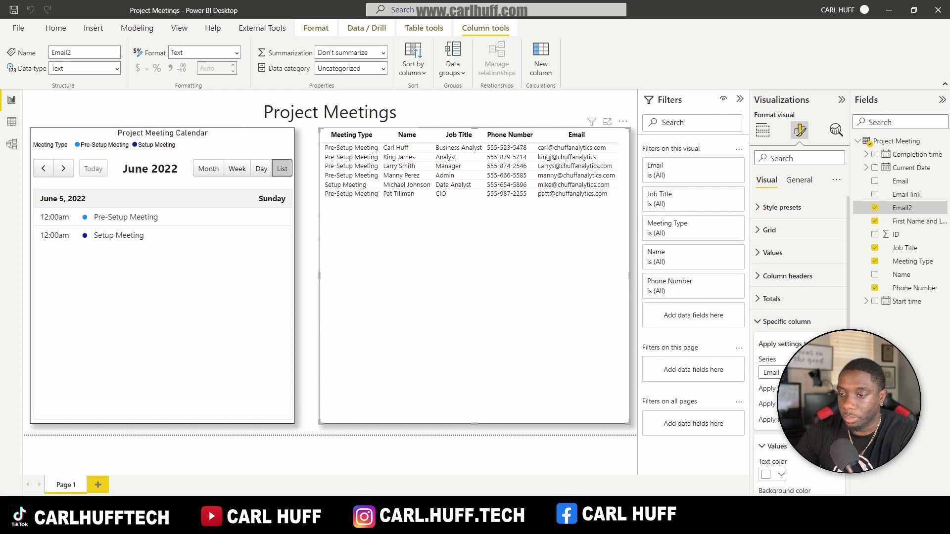
scroll(773, 423, "down", 4)
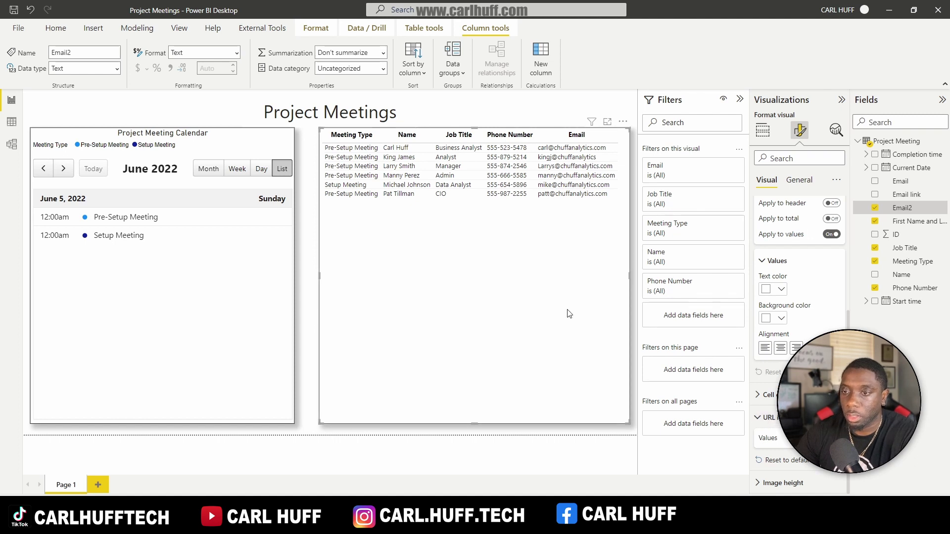
Step: Give the Email column Web URL conditional formatting based on the Email link field
left_click(762, 130)
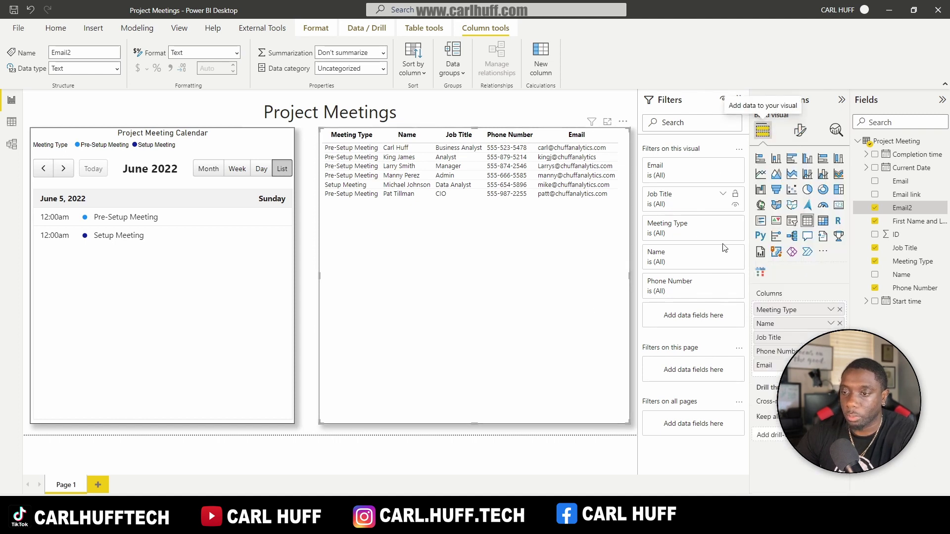
left_click(831, 365)
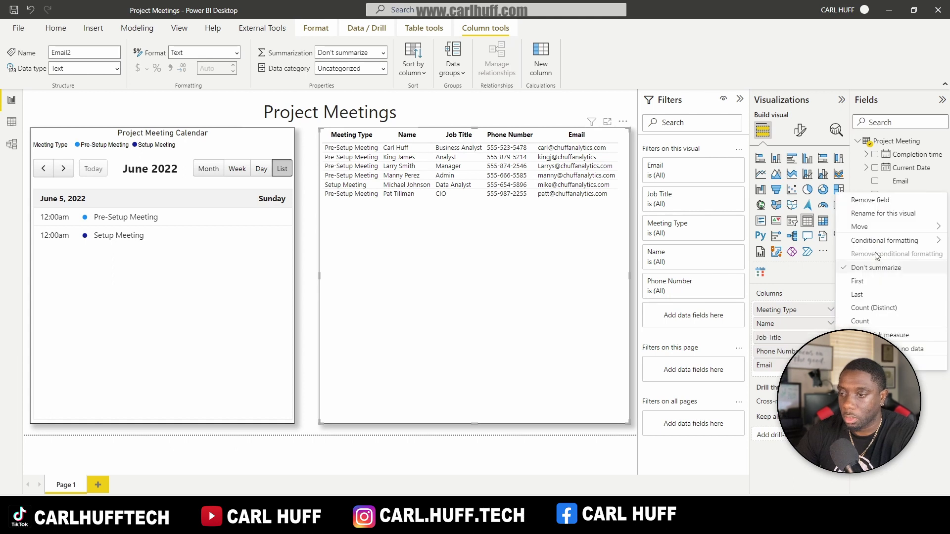
mouse_move(884, 244)
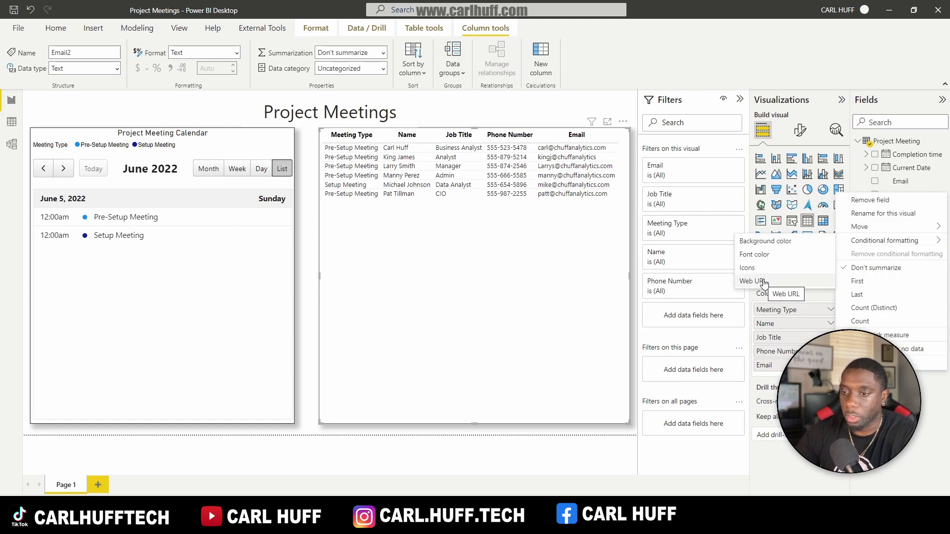
left_click(763, 282)
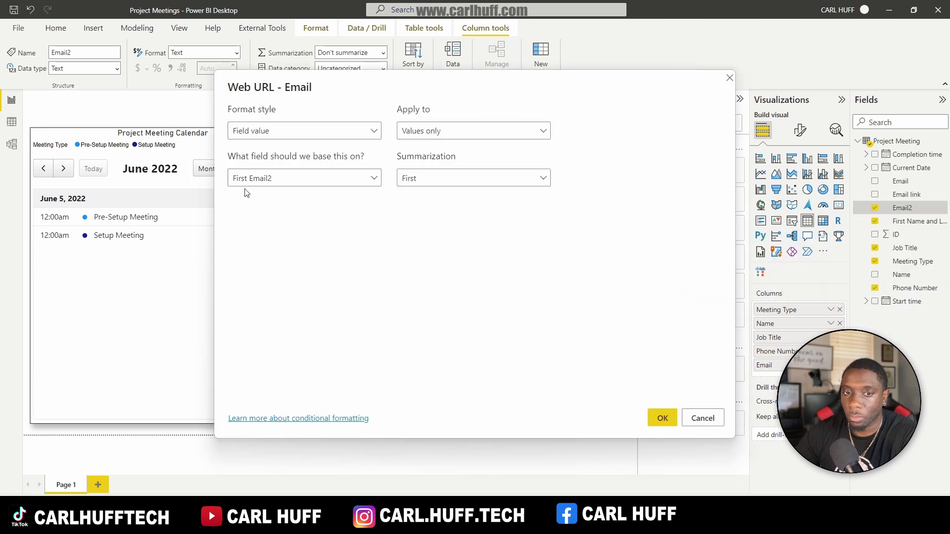
left_click(376, 178)
left_click(235, 220)
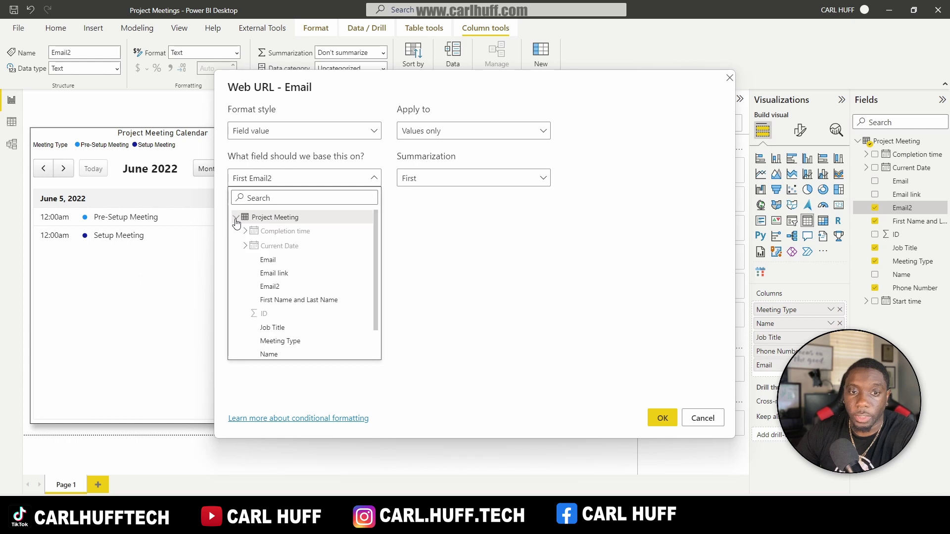
scroll(306, 295, "down", 1)
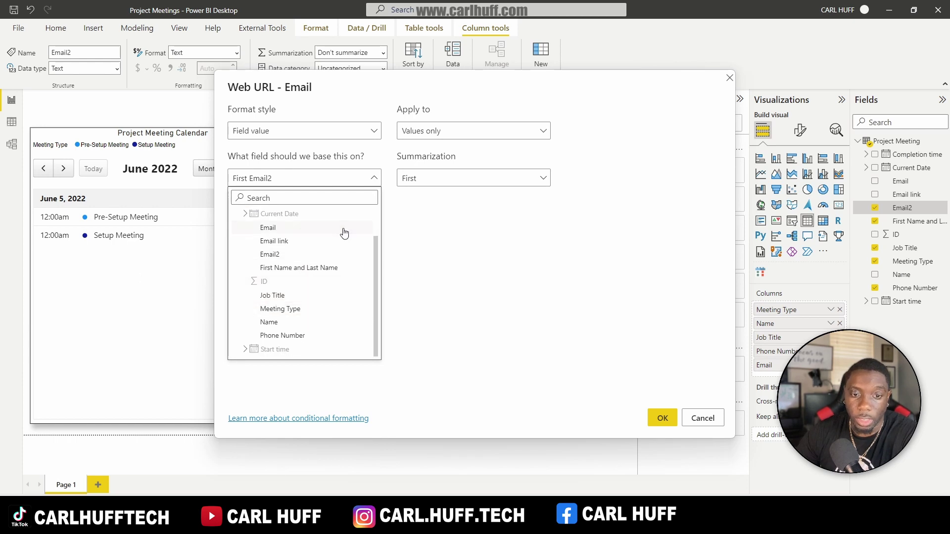
left_click(299, 241)
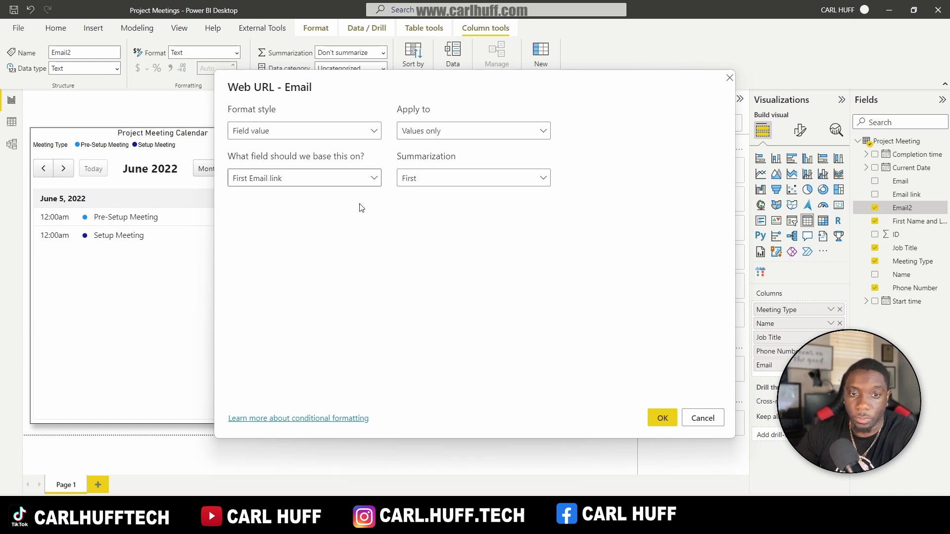
left_click(661, 418)
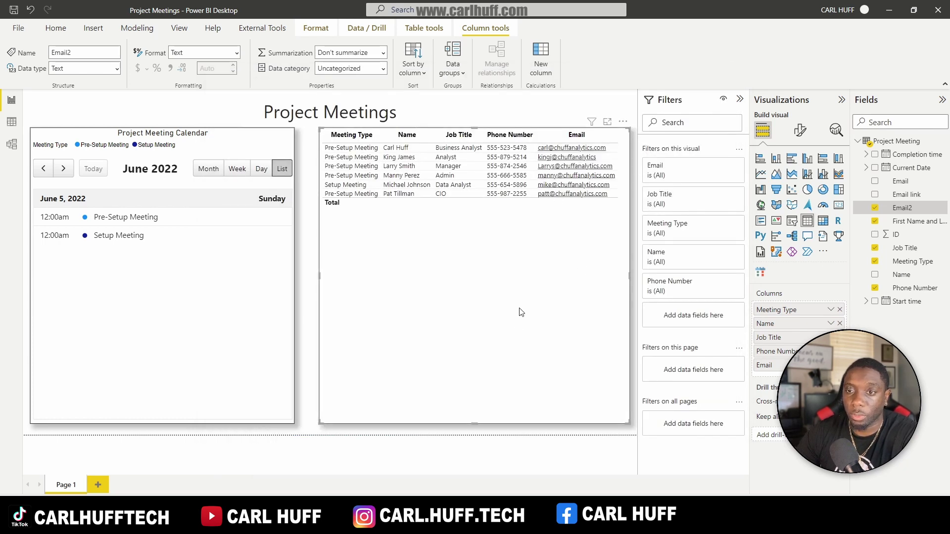
left_click(569, 148)
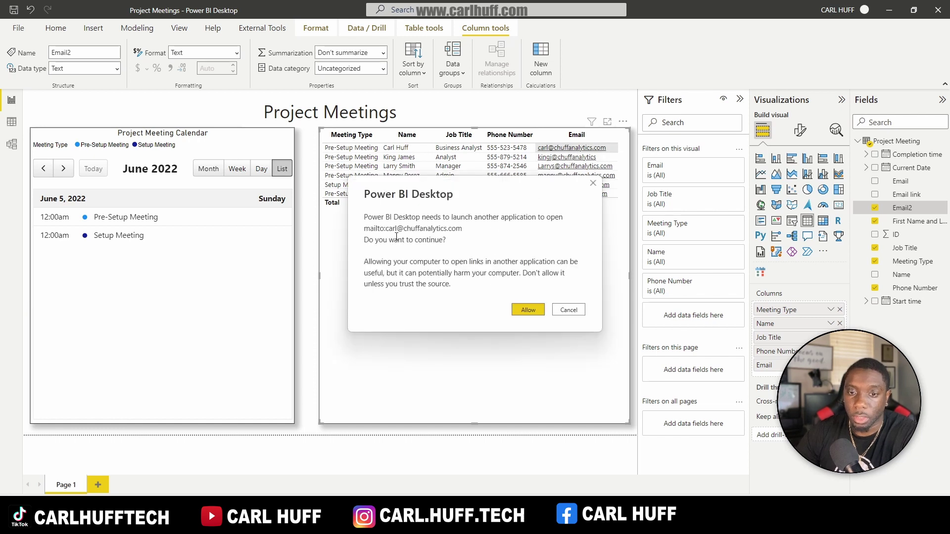
left_click(528, 310)
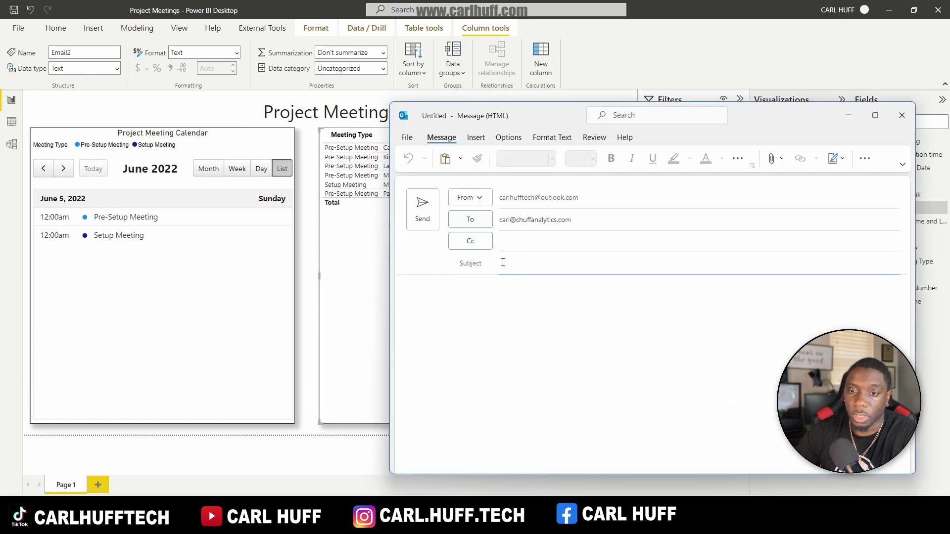
left_click(903, 117)
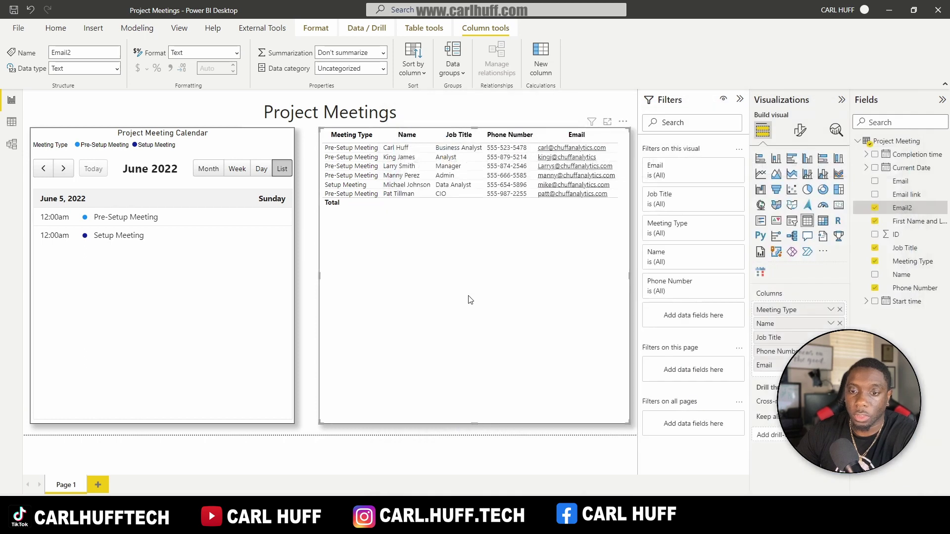
left_click(473, 292)
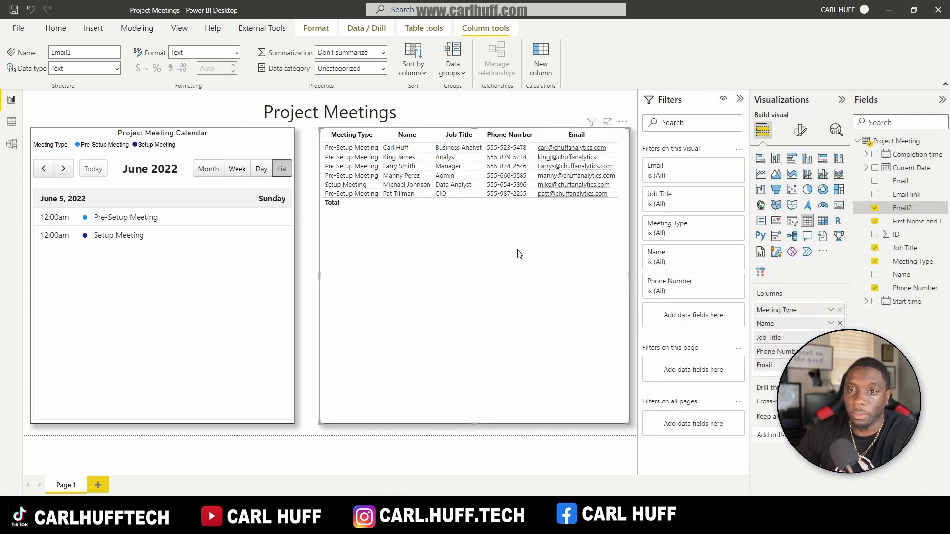
Step: Turn off the Total row values in the responses table's formatting
left_click(800, 130)
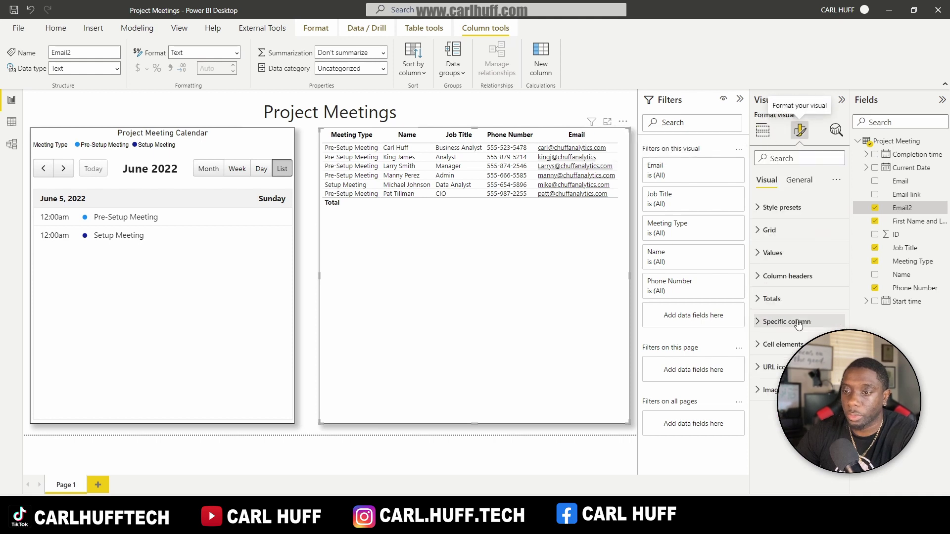
left_click(757, 299)
left_click(832, 322)
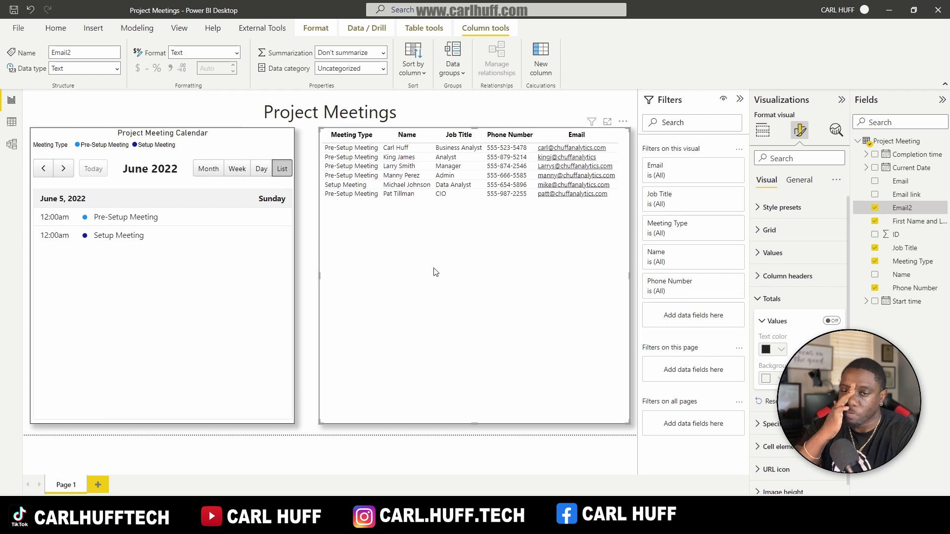
Step: Resize the responses table toward the calendar and enlarge its text
left_click(302, 202)
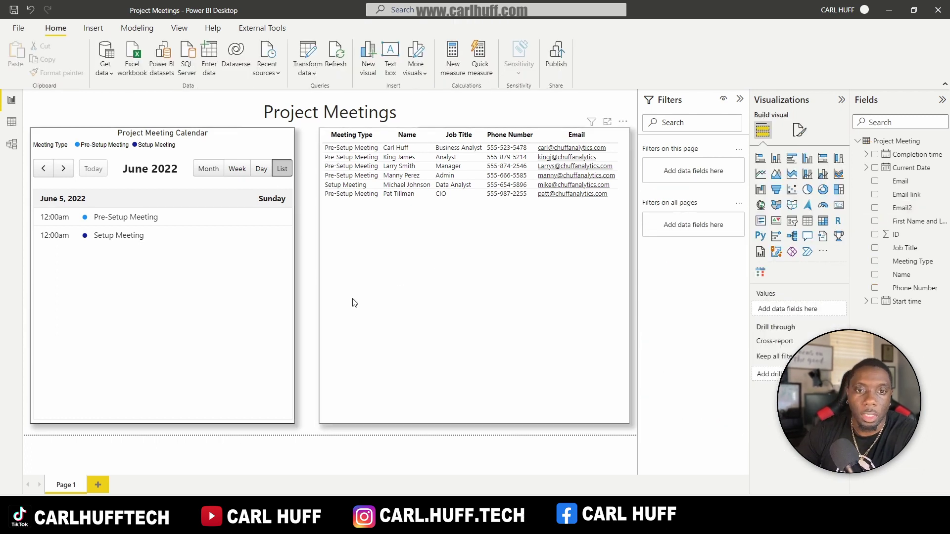
left_click(272, 301)
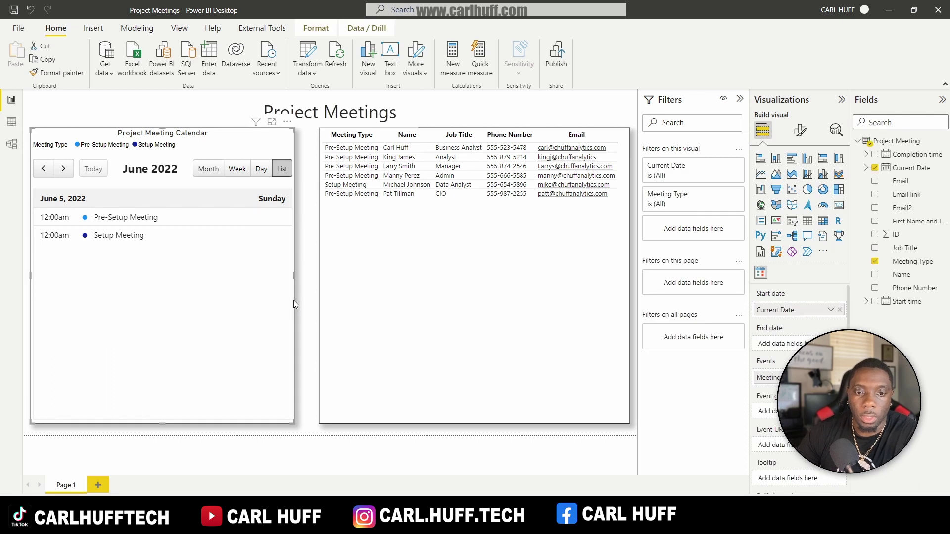
left_click(332, 298)
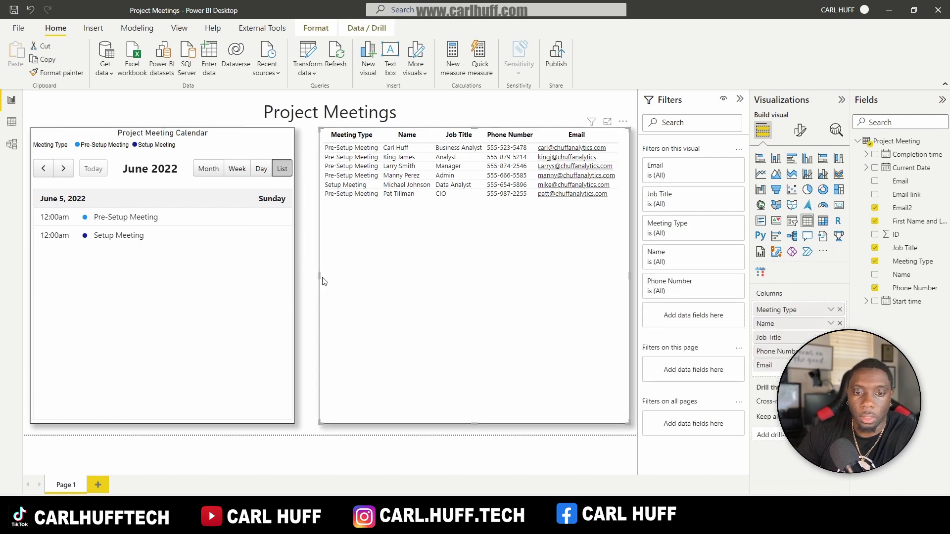
left_click_drag(318, 276, 303, 277)
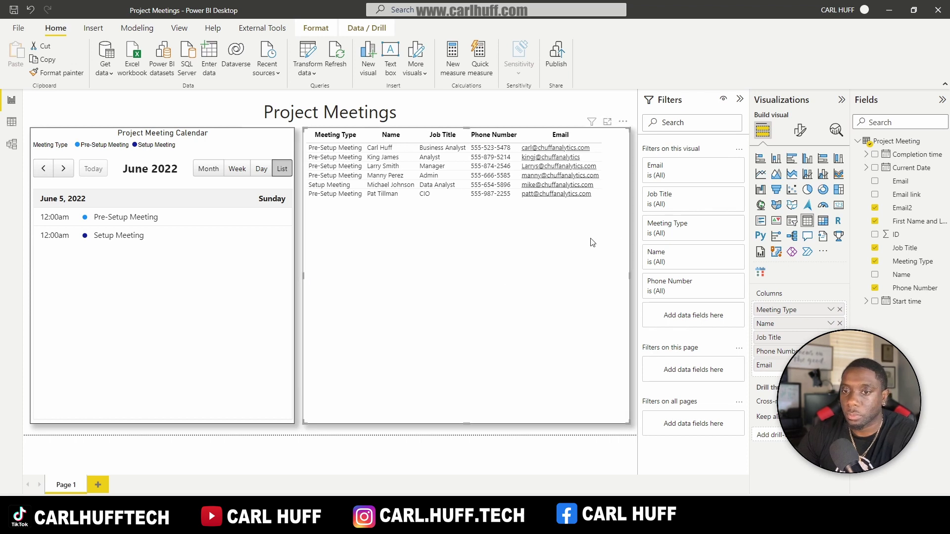
left_click(801, 131)
left_click(758, 254)
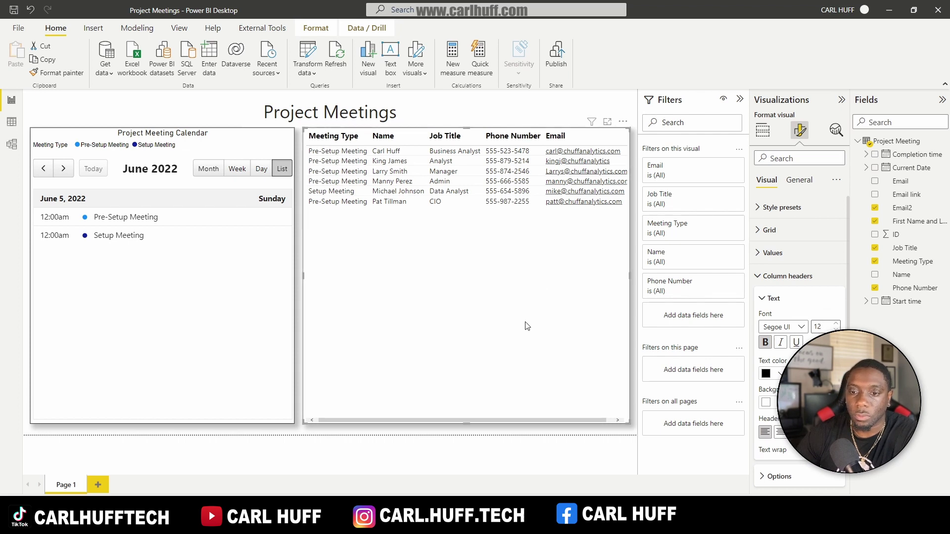
mouse_move(532, 420)
left_mouse_down()
mouse_move(552, 417)
mouse_move(517, 416)
mouse_move(529, 414)
left_mouse_up()
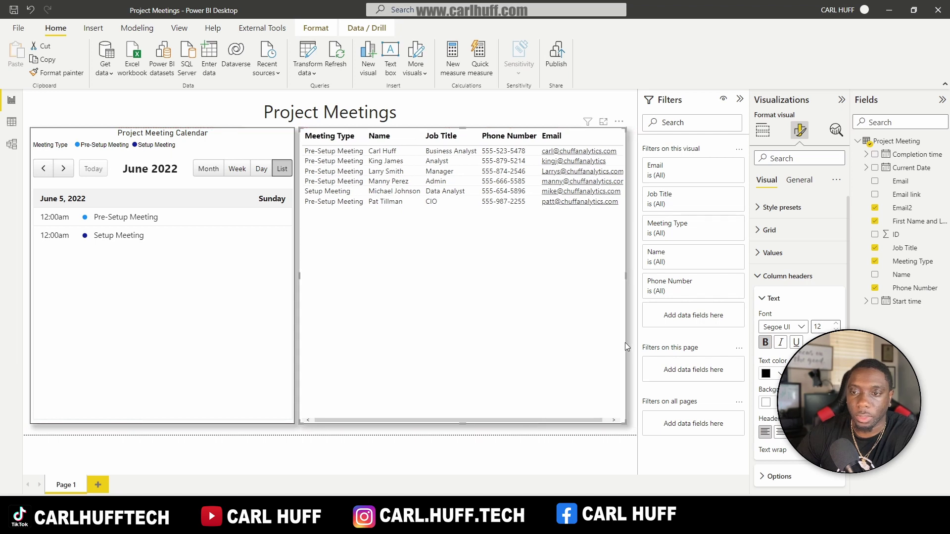
left_click_drag(625, 300, 632, 300)
Step: Remove Meeting Type from the table columns and drag the Name and Email columns wider
left_click(762, 131)
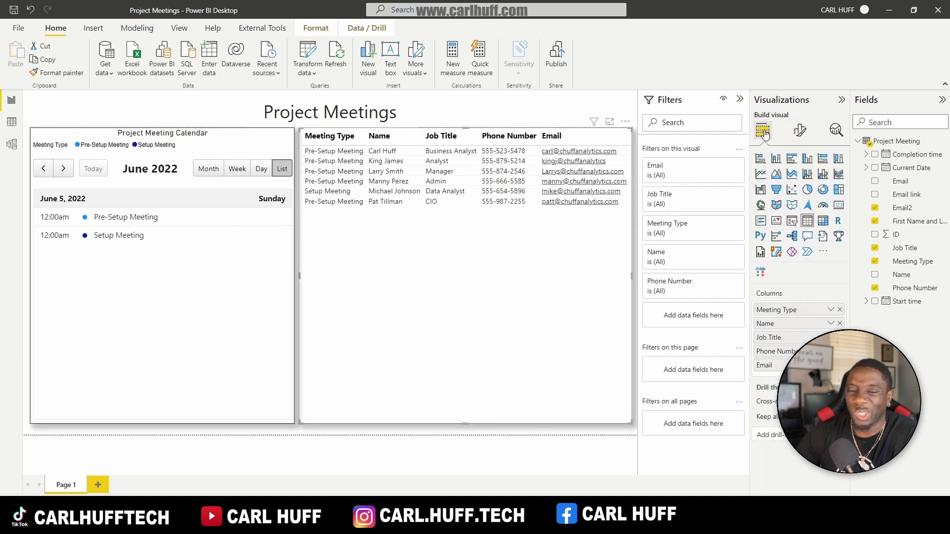
left_click(840, 310)
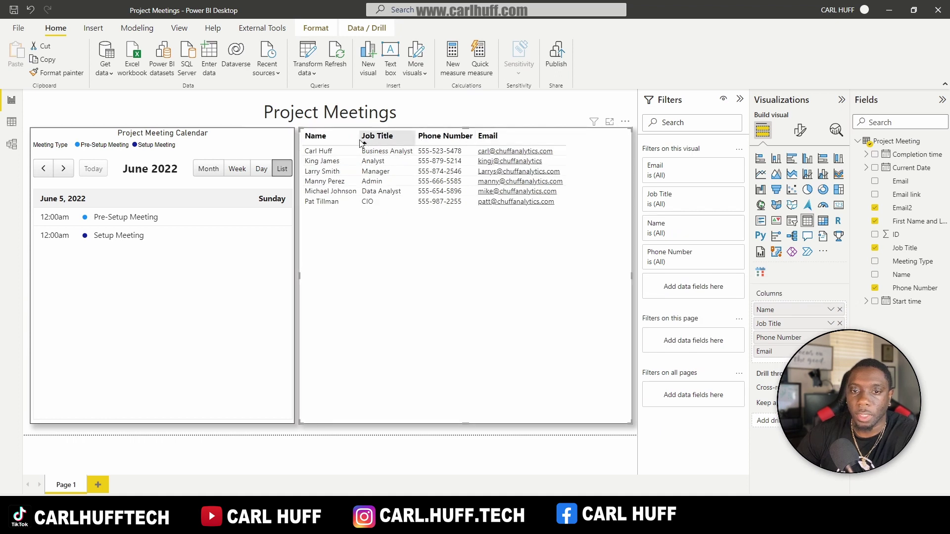
left_click_drag(360, 143, 390, 137)
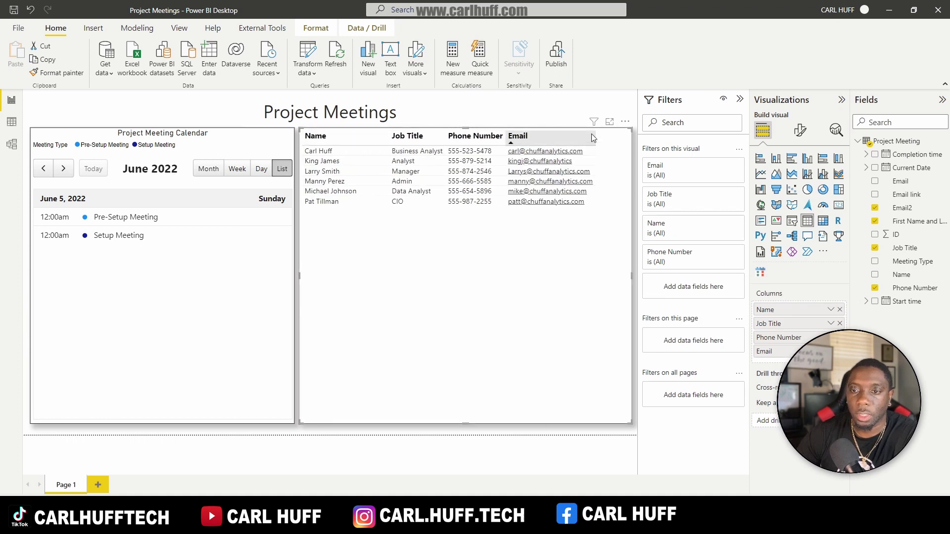
left_click_drag(597, 137, 626, 137)
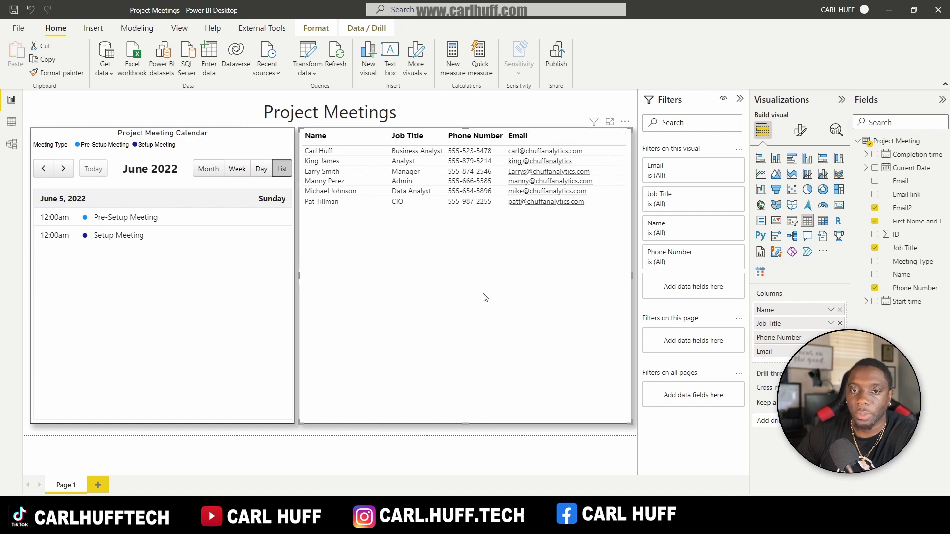
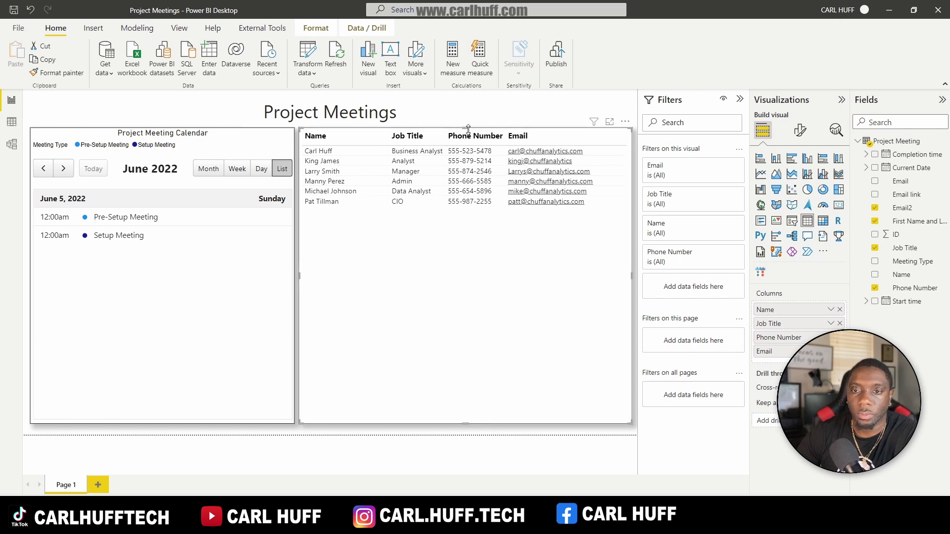
Step: Drag the contacts table down to leave empty space beneath the Project Meetings title
left_click_drag(468, 129, 464, 182)
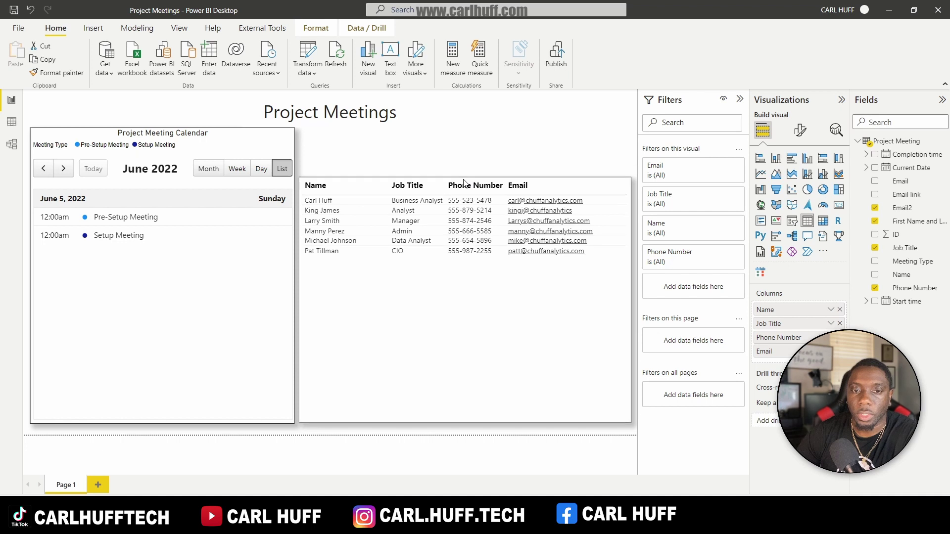
left_click(447, 159)
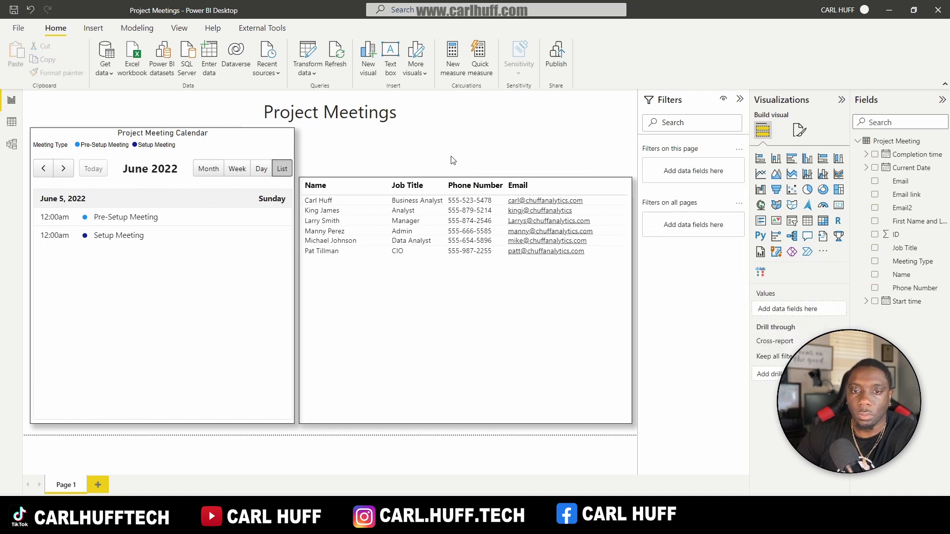
Step: Search the visuals marketplace for 'chiclet' and import Microsoft's Chiclet Slicer into the report
left_click(826, 253)
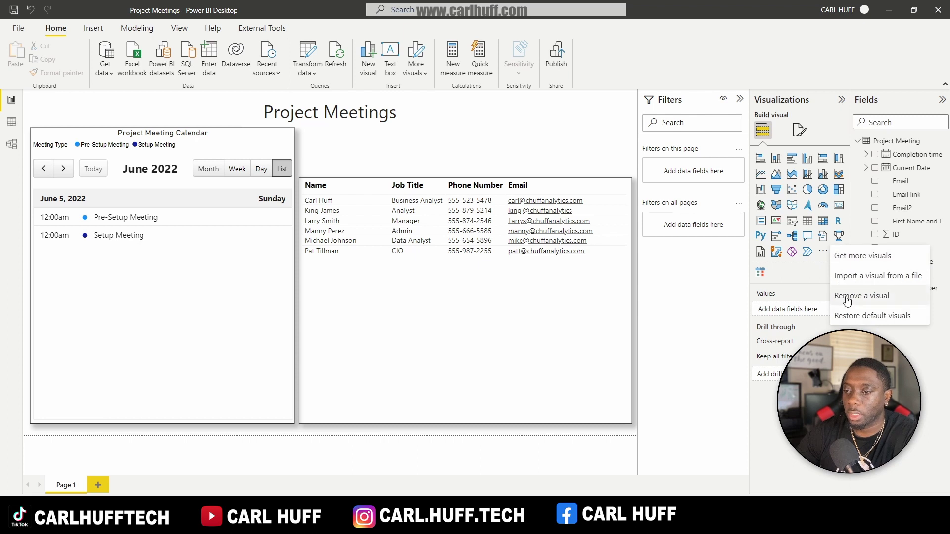
left_click(859, 255)
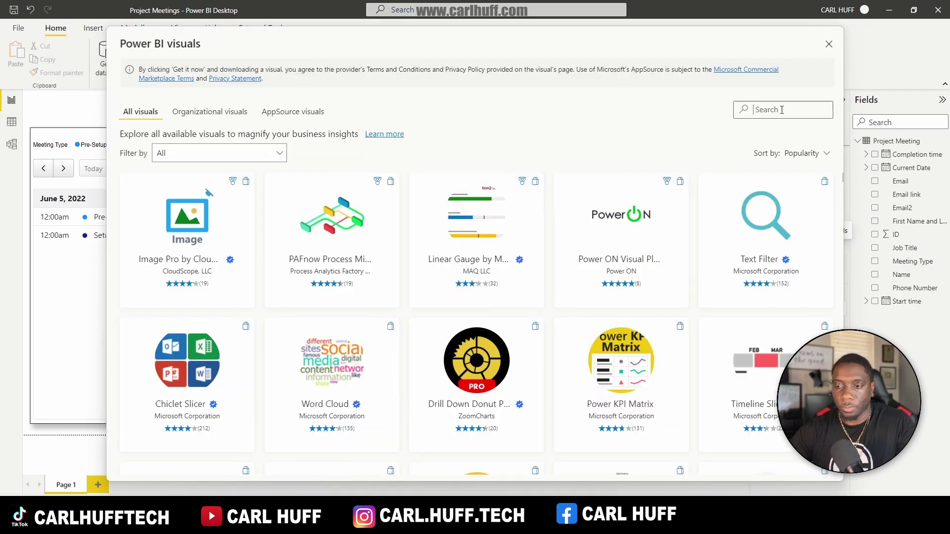
type("chuc")
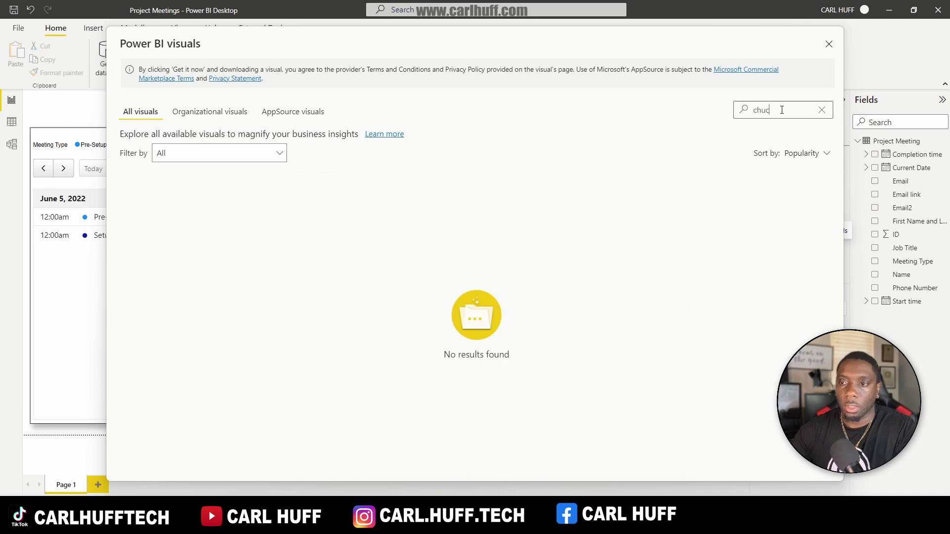
key("BackSpace")
key("BackSpace")
type("ic")
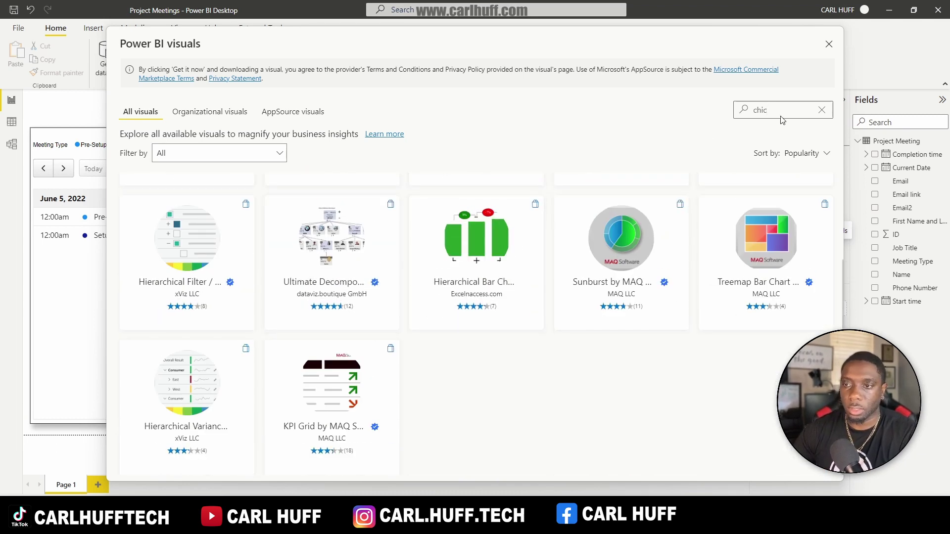
type("l")
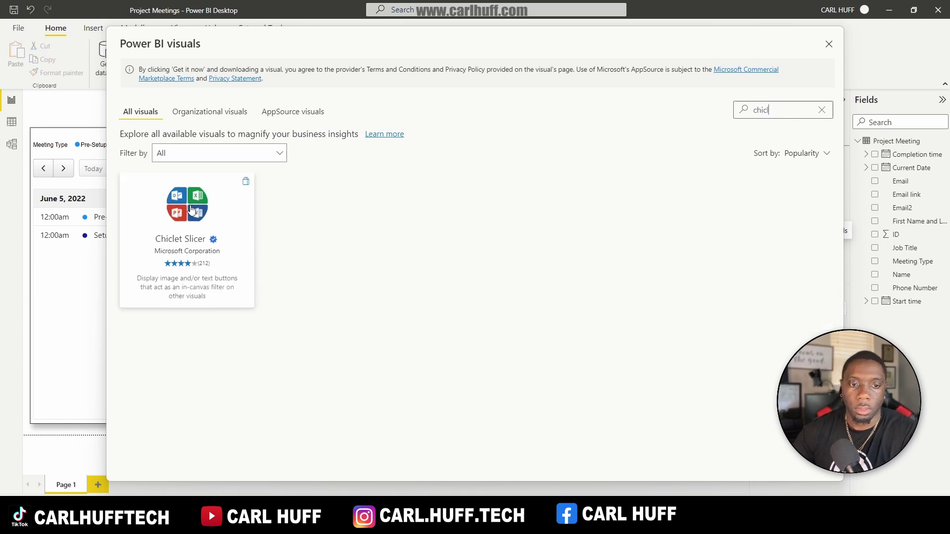
left_click(188, 207)
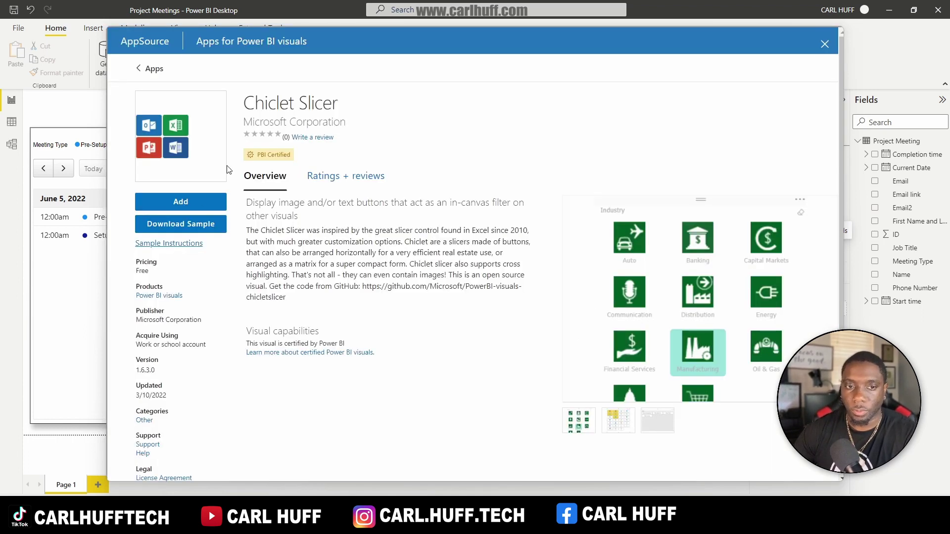
left_click(186, 201)
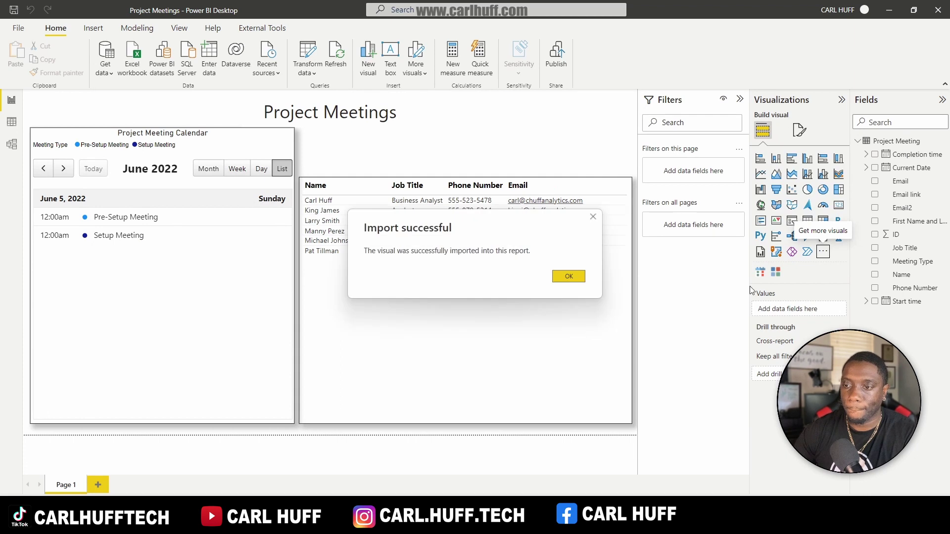
left_click(568, 277)
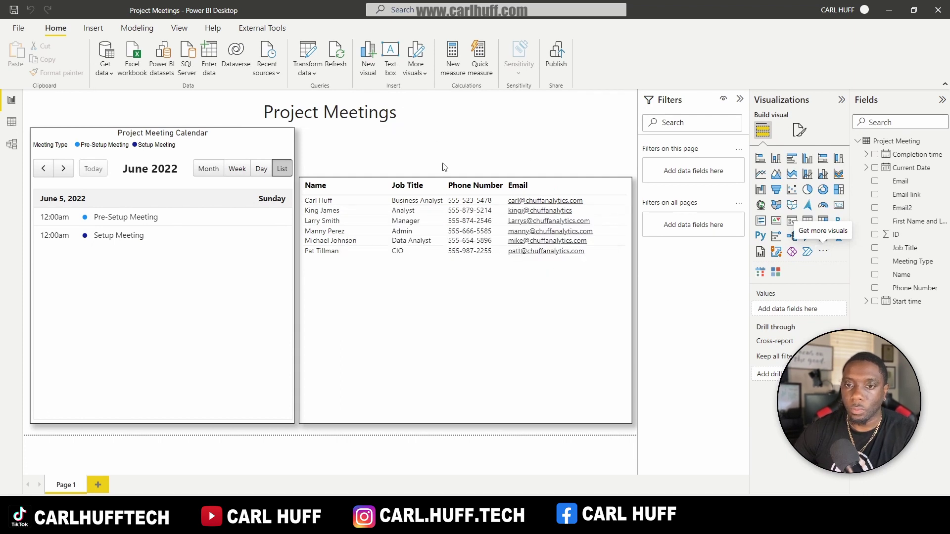
Step: Insert a Chiclet Slicer between the title and table, size it, and bind it to Meeting Type
left_click(775, 272)
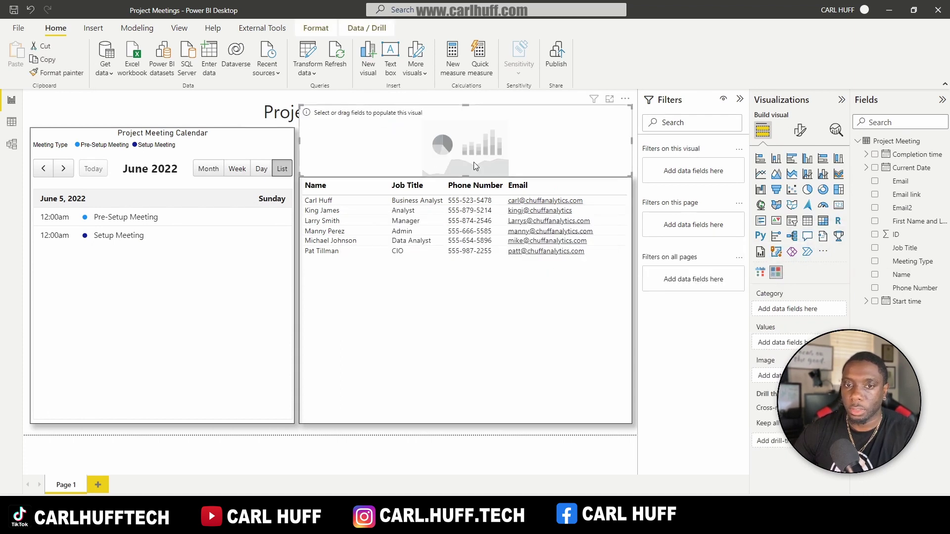
left_click_drag(465, 105, 464, 128)
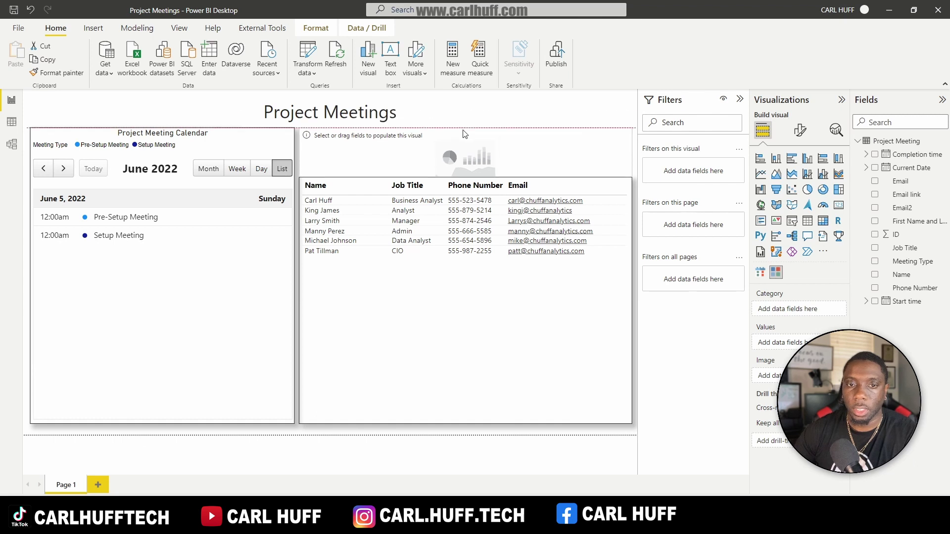
left_click_drag(466, 177, 468, 171)
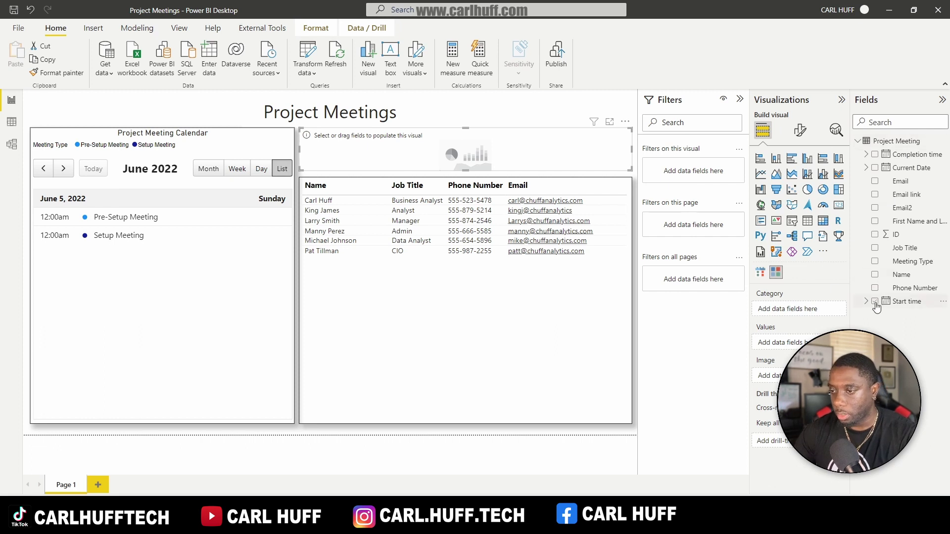
left_click(874, 266)
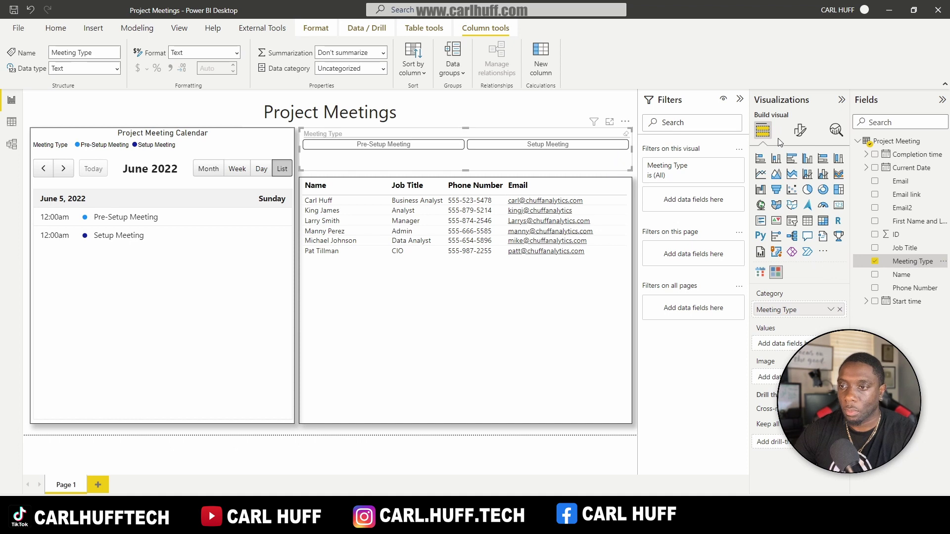
left_click(800, 130)
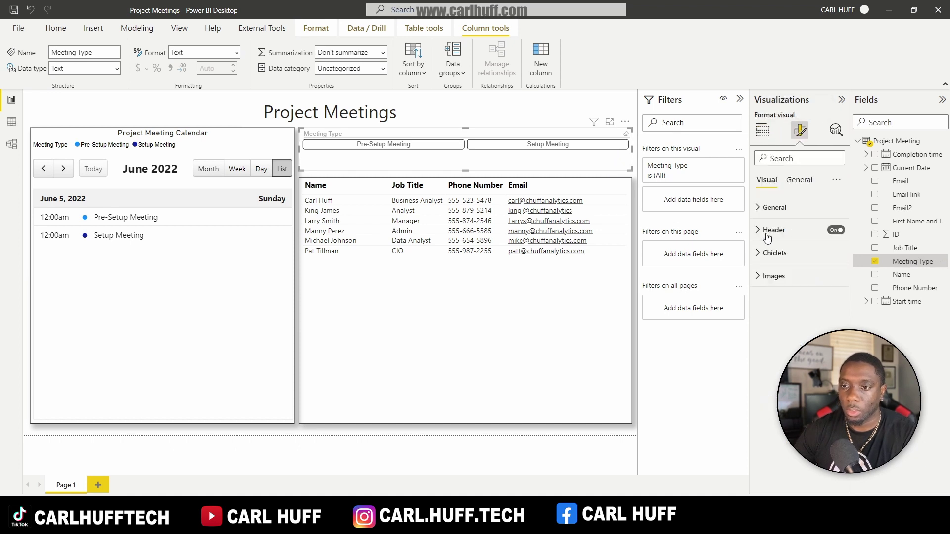
left_click(757, 207)
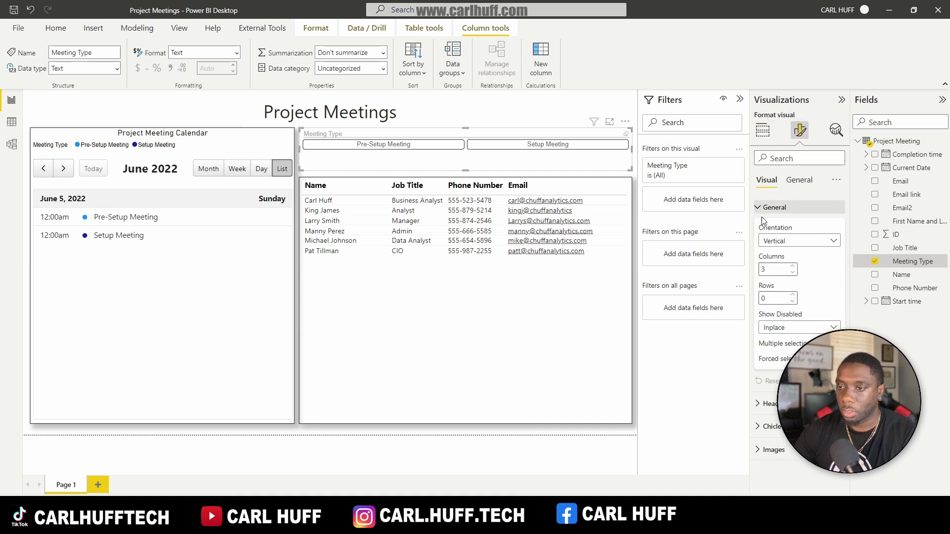
left_click(793, 272)
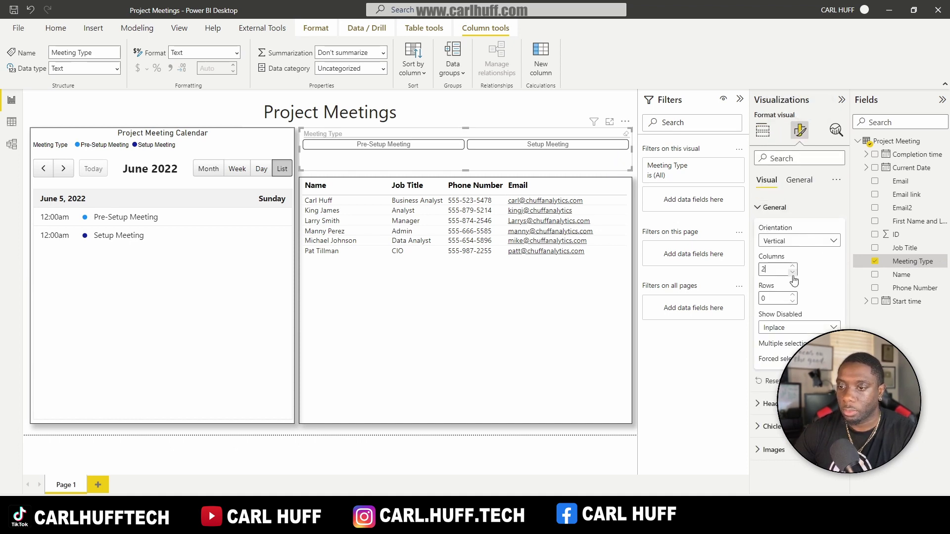
left_click(758, 210)
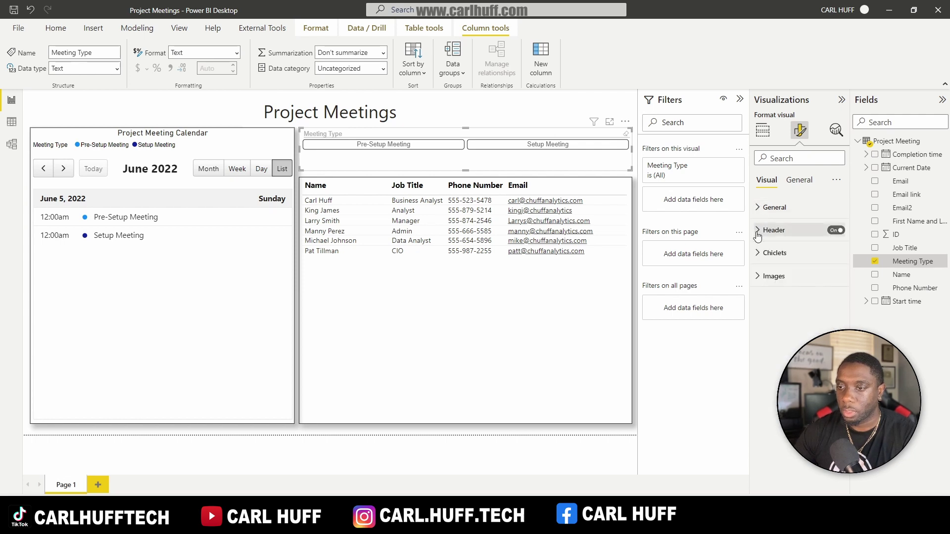
left_click(836, 231)
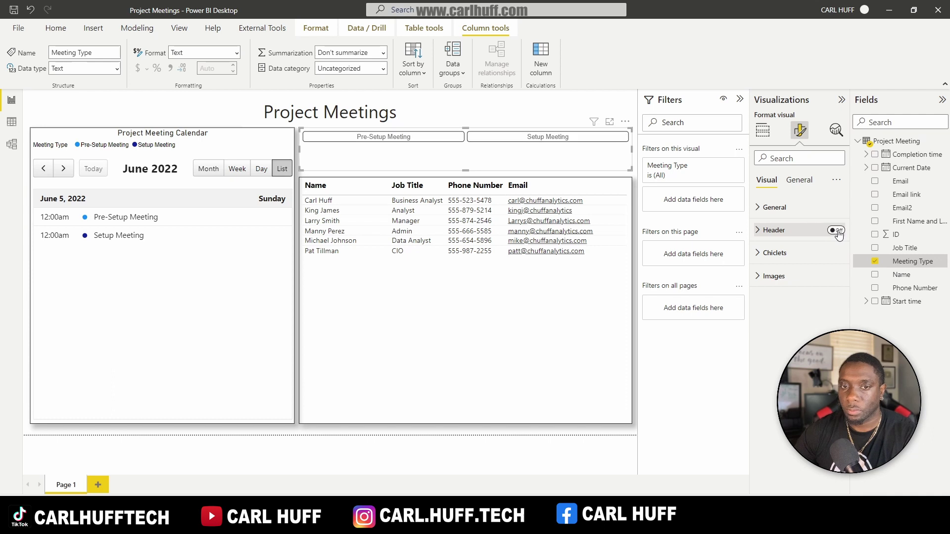
left_click(755, 254)
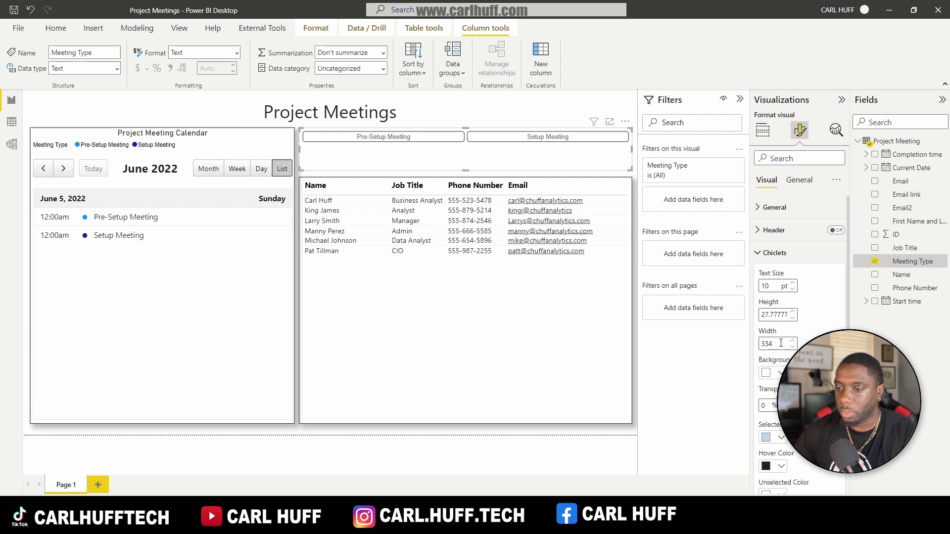
double_click(762, 315)
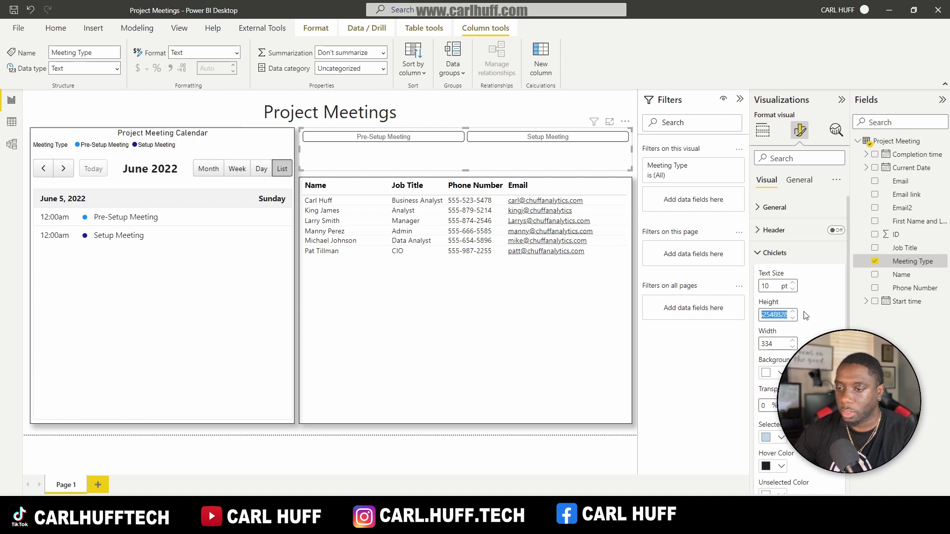
type("80")
left_click(792, 284)
left_click(793, 284)
left_click(793, 284)
left_click(792, 284)
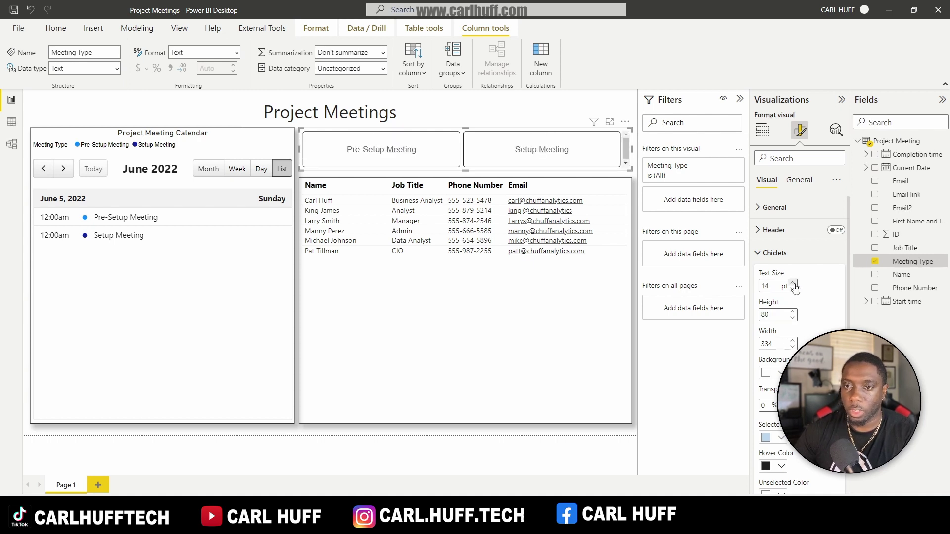
left_click(793, 284)
left_click(793, 284)
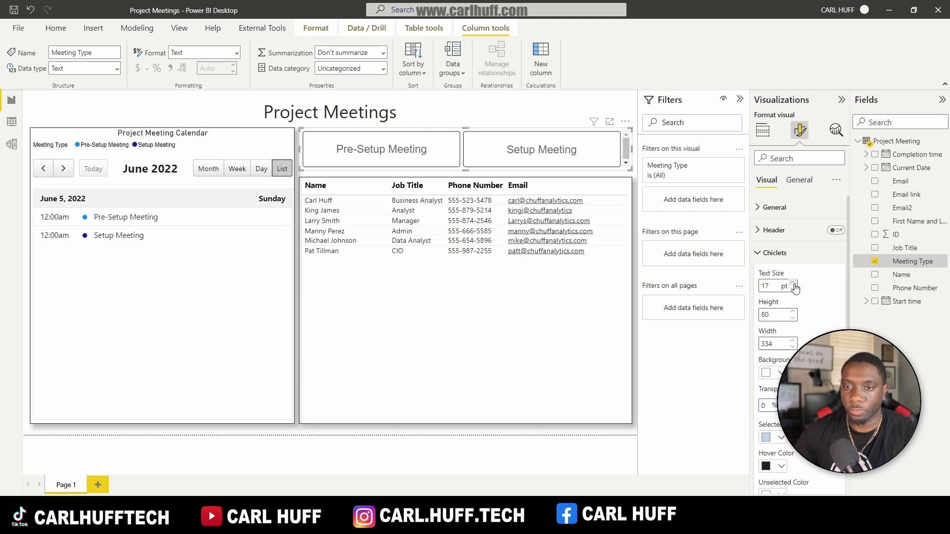
left_click(793, 284)
left_click(793, 284)
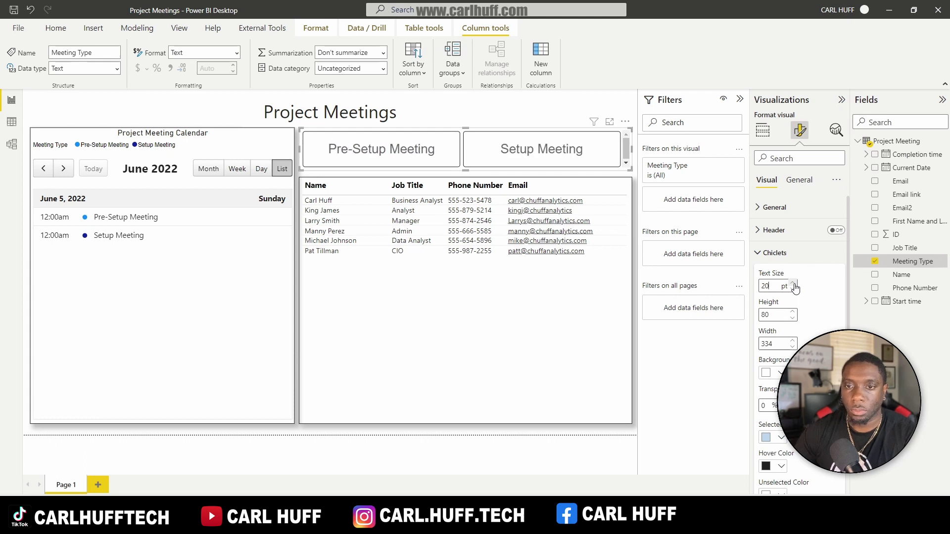
left_click(793, 284)
left_click(793, 284)
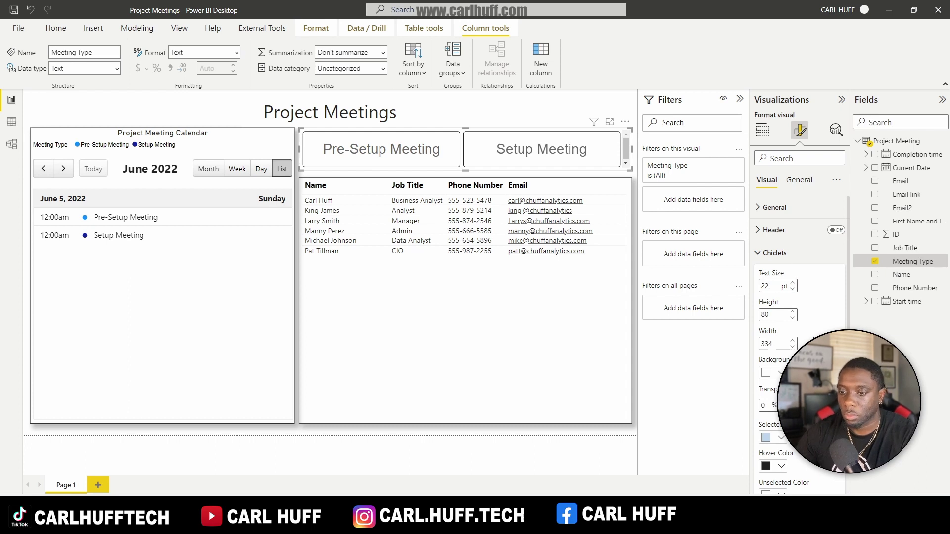
scroll(799, 321, "down", 1)
left_click(781, 393)
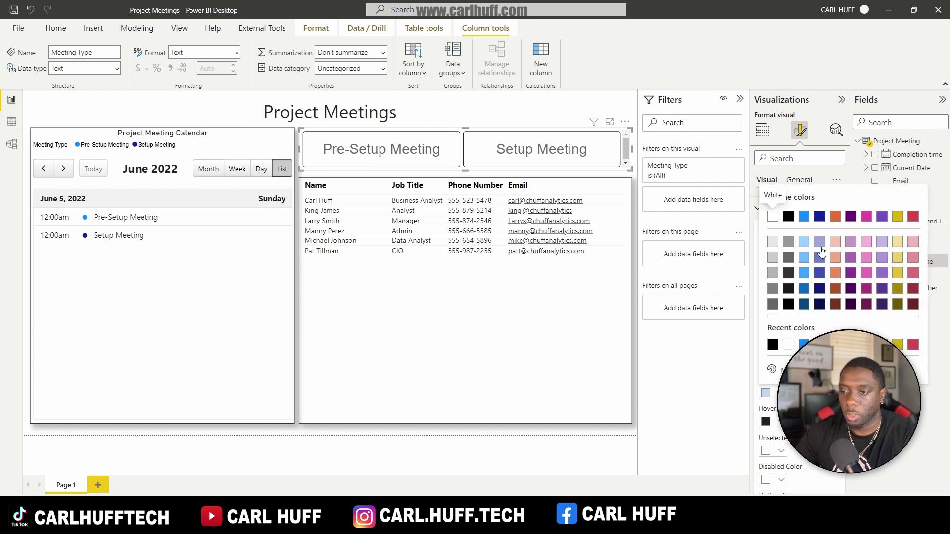
left_click(804, 217)
scroll(799, 272, "down", 1)
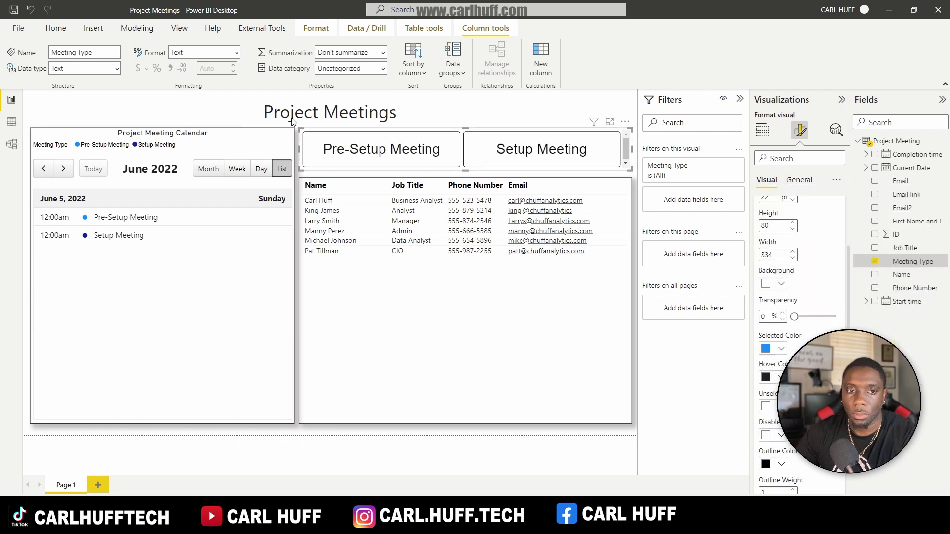
left_click(441, 154)
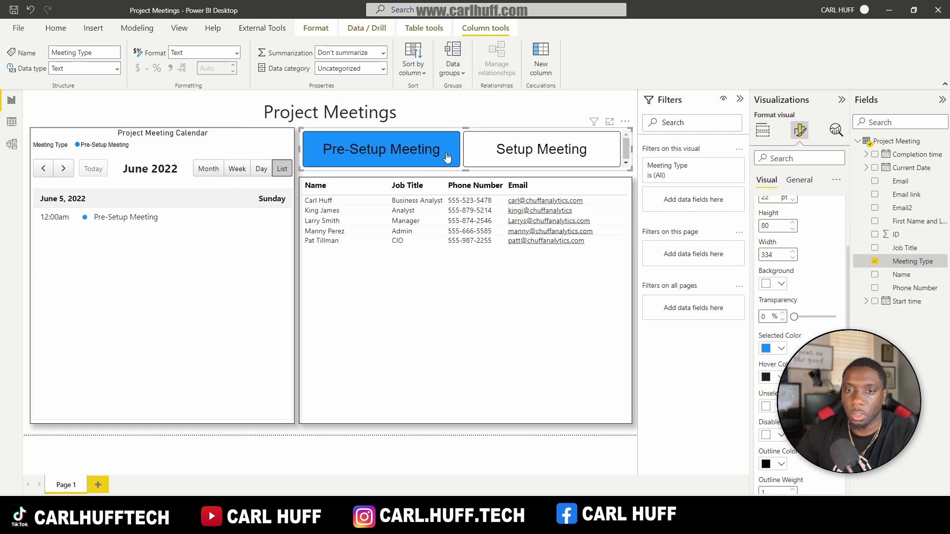
left_click(447, 157)
left_click(447, 157)
left_click(446, 157)
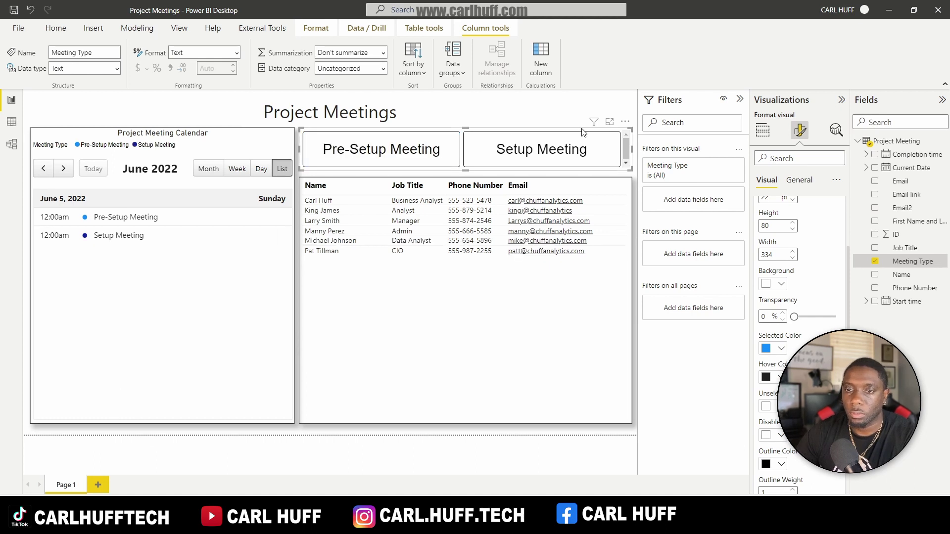
Step: Set the chiclet slicer's button Height to 75 in its Chiclets formatting
left_click(799, 179)
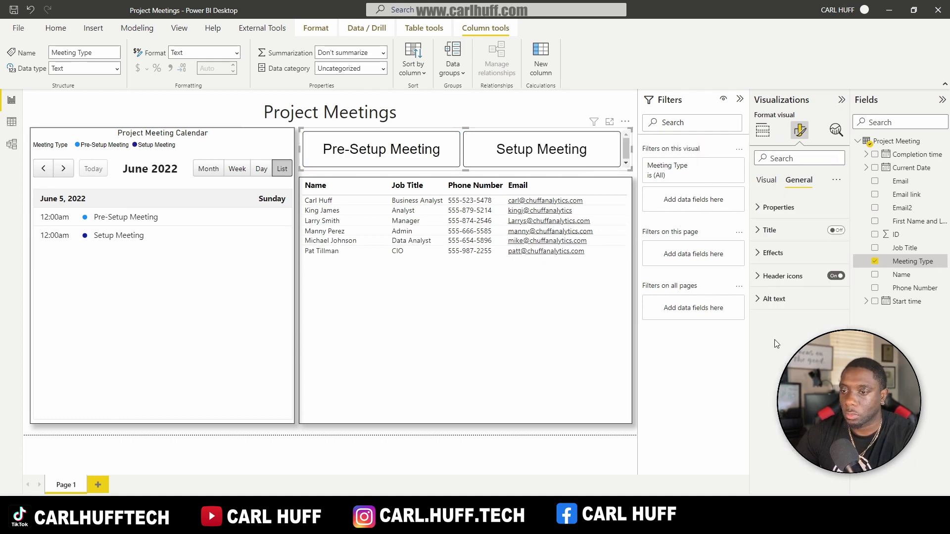
left_click(759, 253)
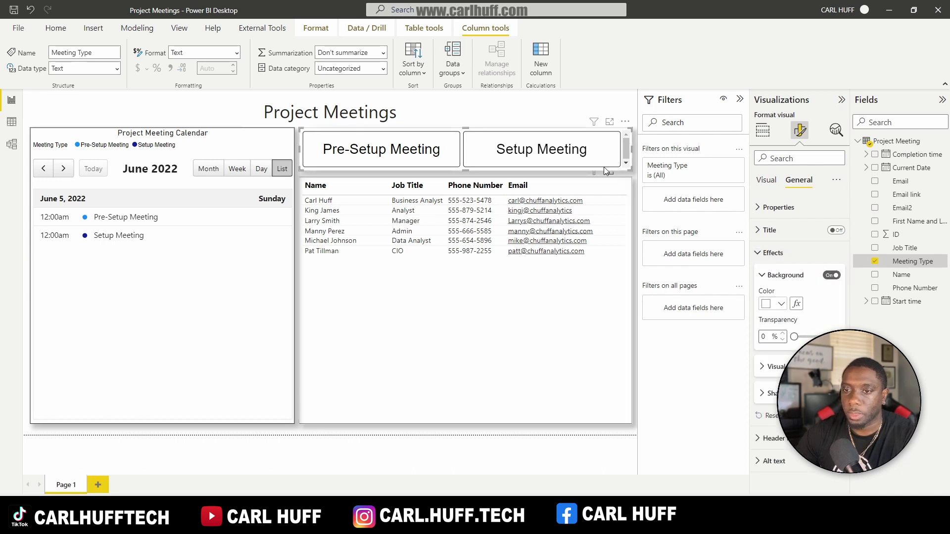
left_click(466, 171)
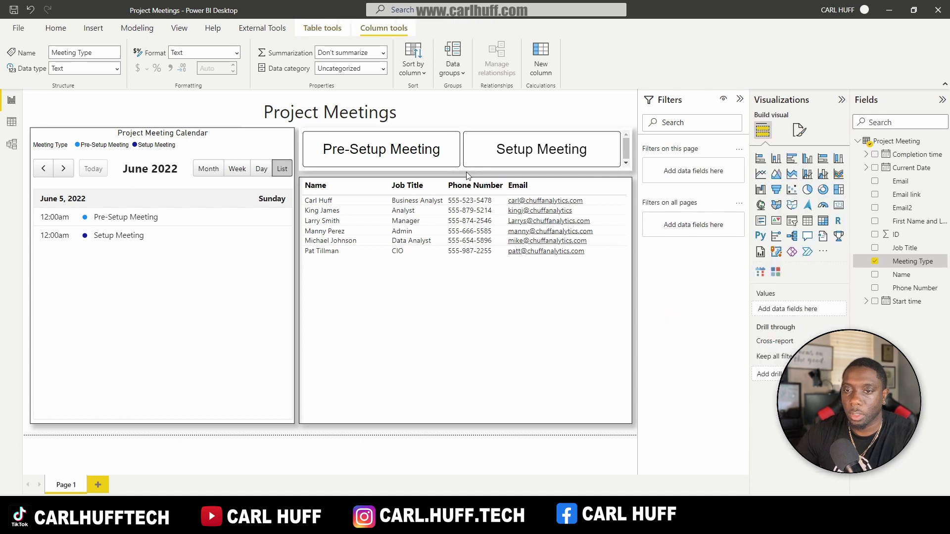
left_click(464, 138)
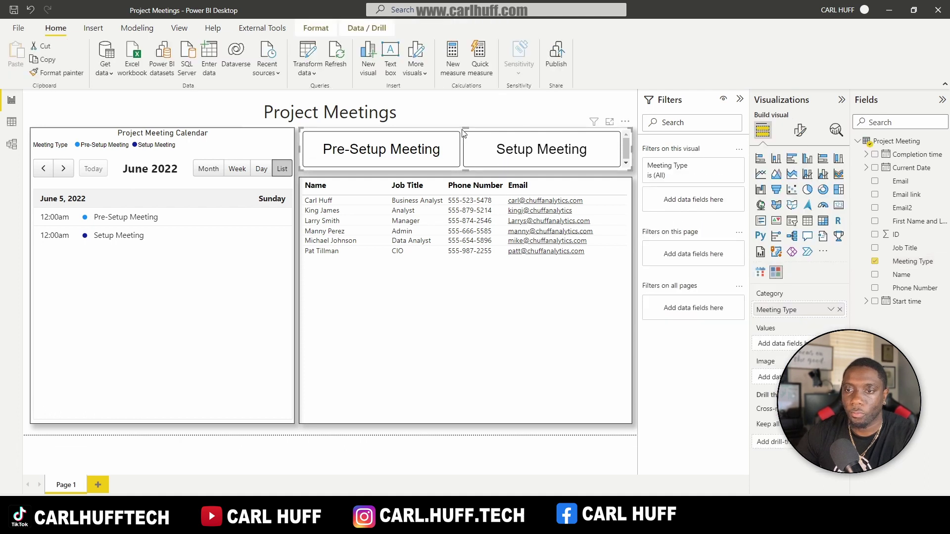
left_click(800, 131)
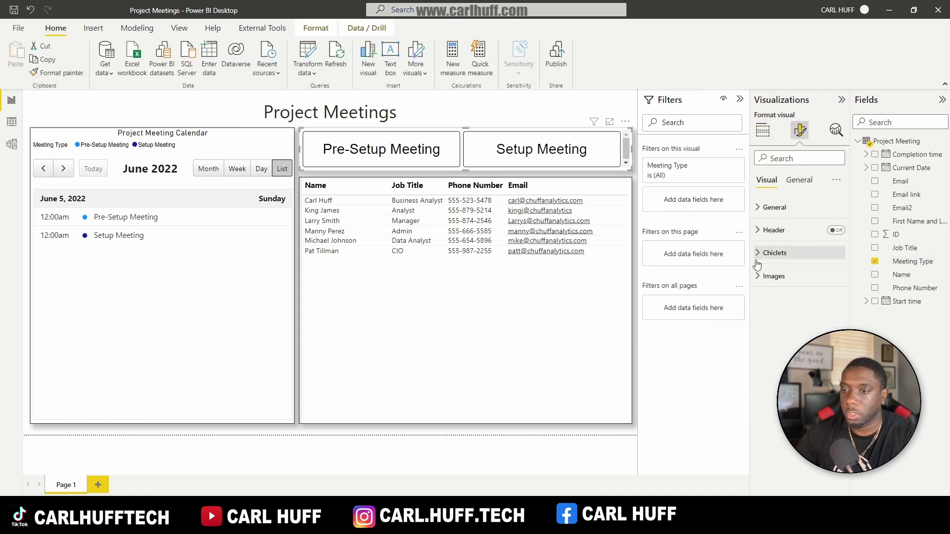
left_click(757, 254)
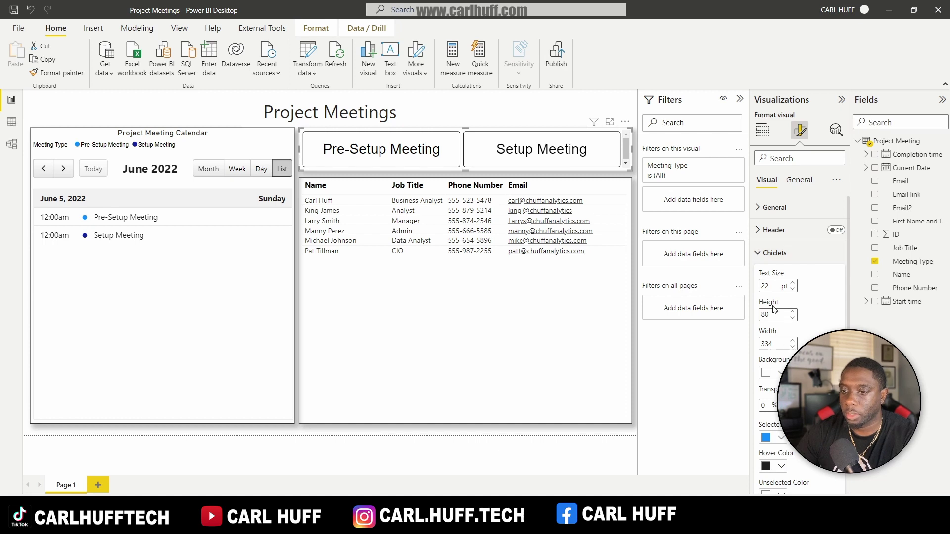
type("75")
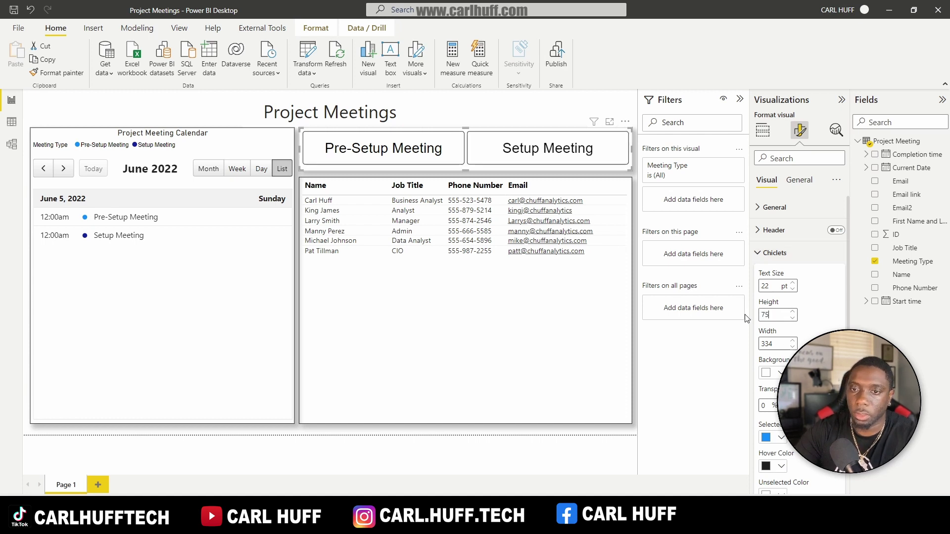
left_click(488, 117)
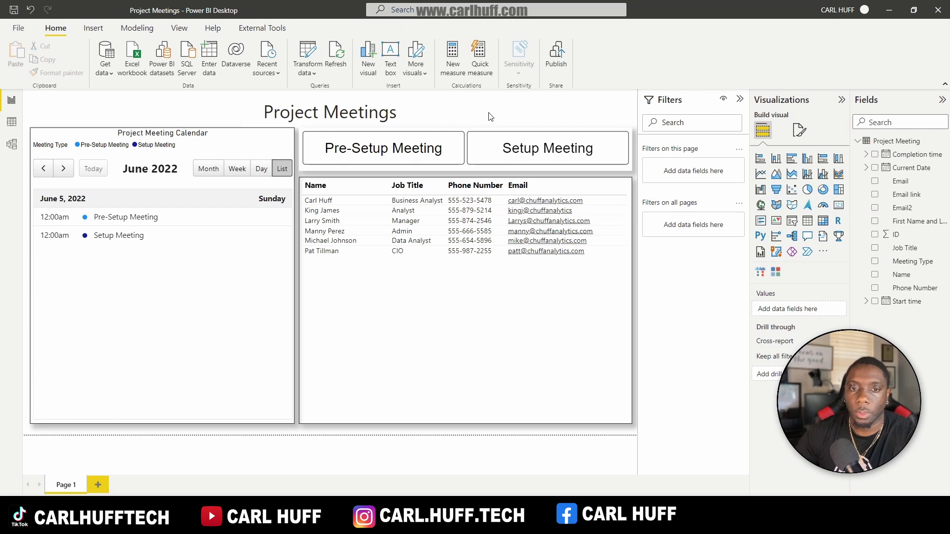
Step: Reselect the slicer and reopen its General and Effects formatting options
left_click(435, 131)
left_click(796, 134)
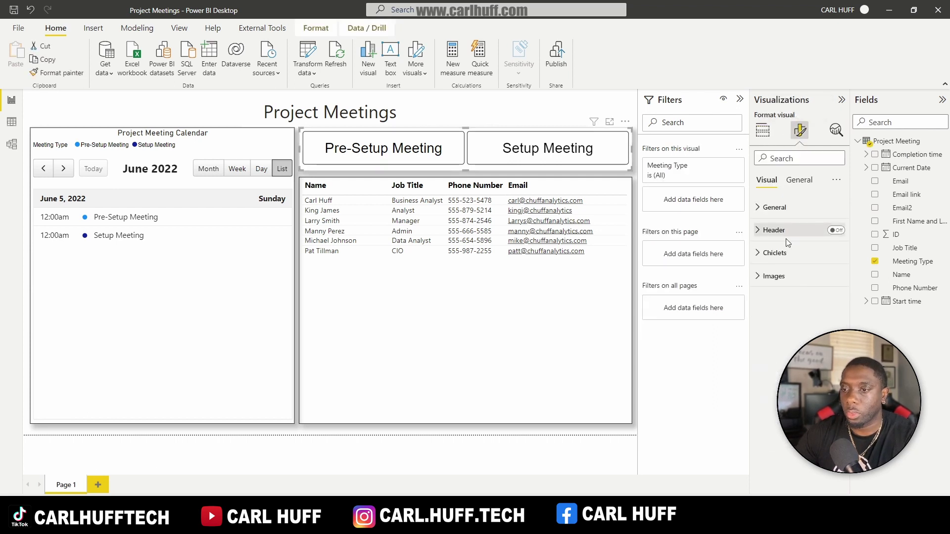
left_click(799, 181)
left_click(767, 254)
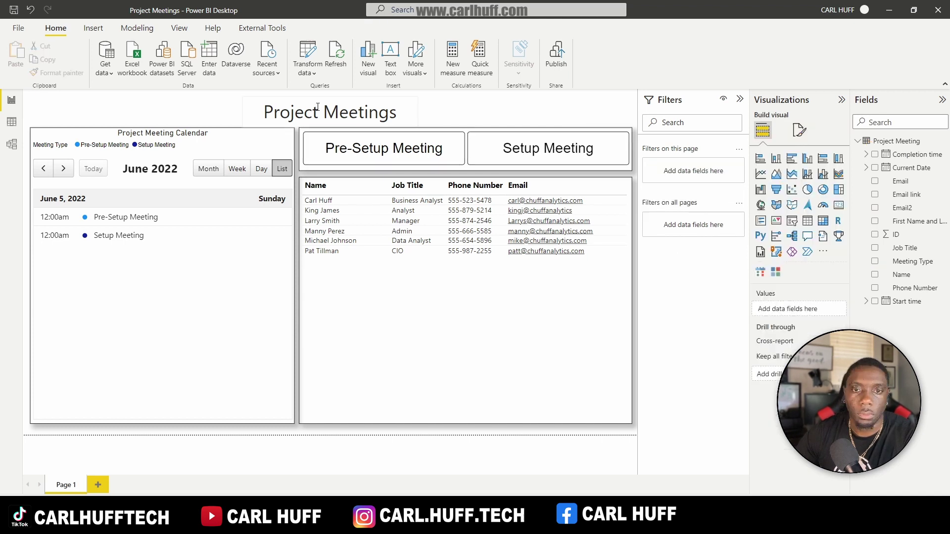
Step: Align the Project Meetings title text box to the top of the page
left_click(273, 101)
left_click(316, 28)
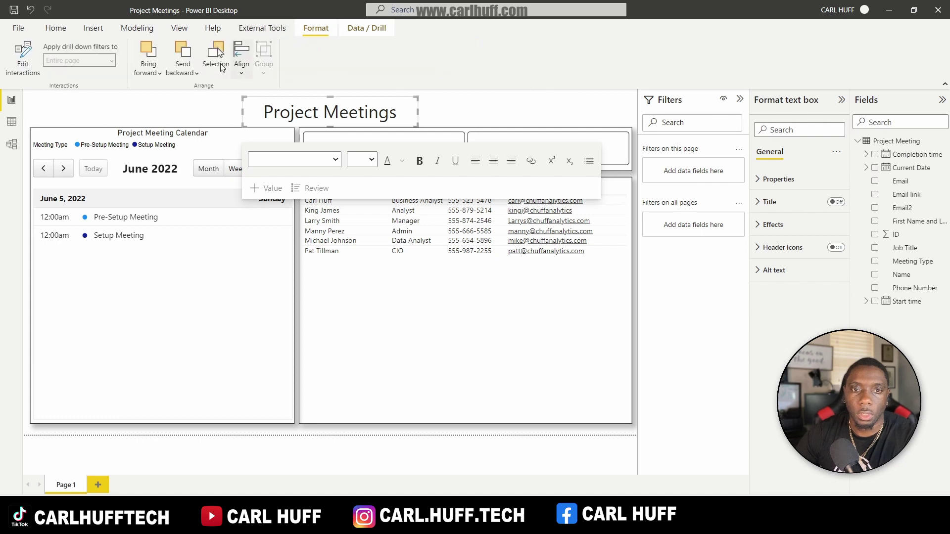
left_click(241, 62)
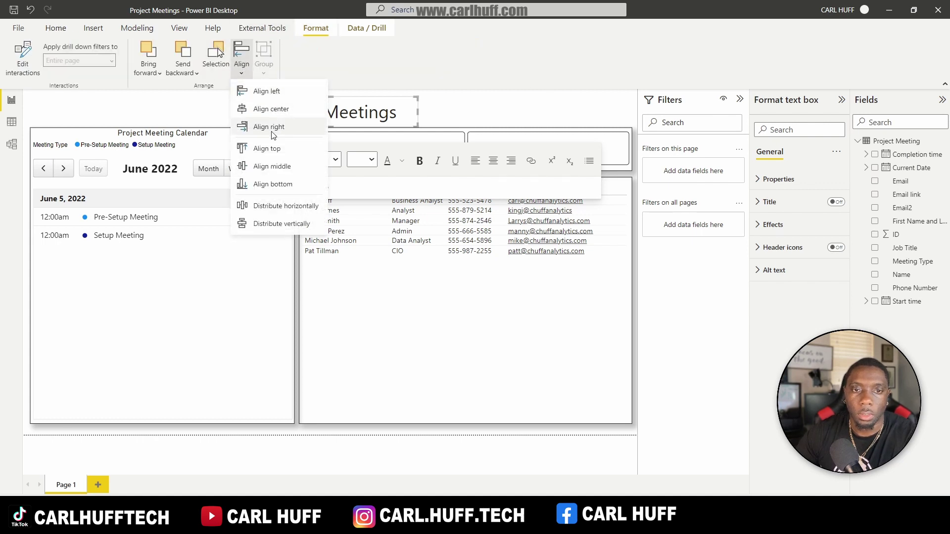
left_click(270, 150)
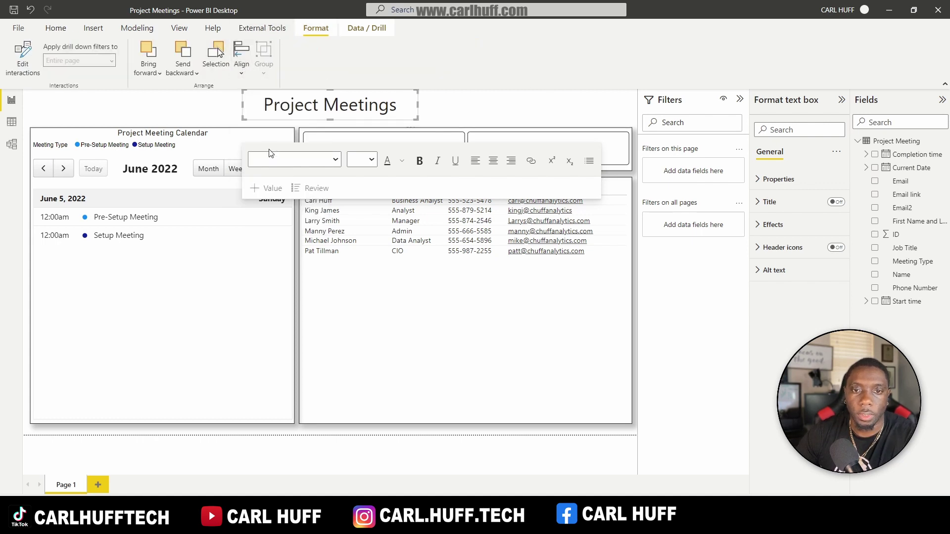
Step: Switch the calendar visual to a June 2022 month view
left_click(478, 109)
left_click(208, 168)
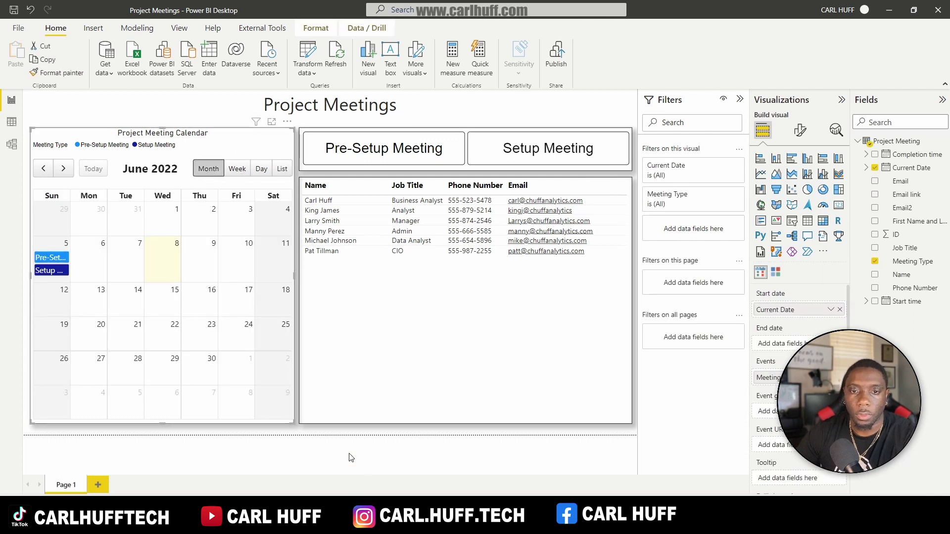
left_click(585, 451)
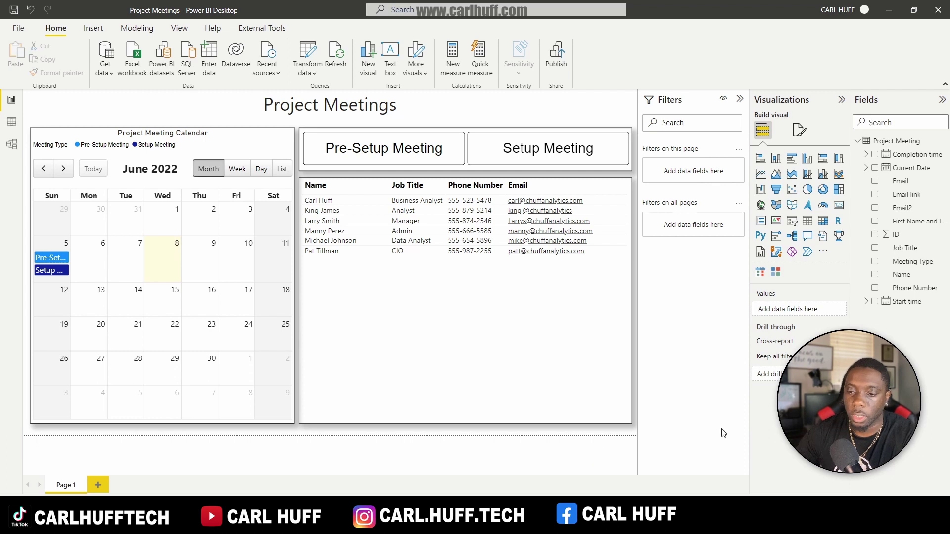
Step: In the browser, look through the Project Meetings form's responses, thank-you page and settings
left_click(710, 452)
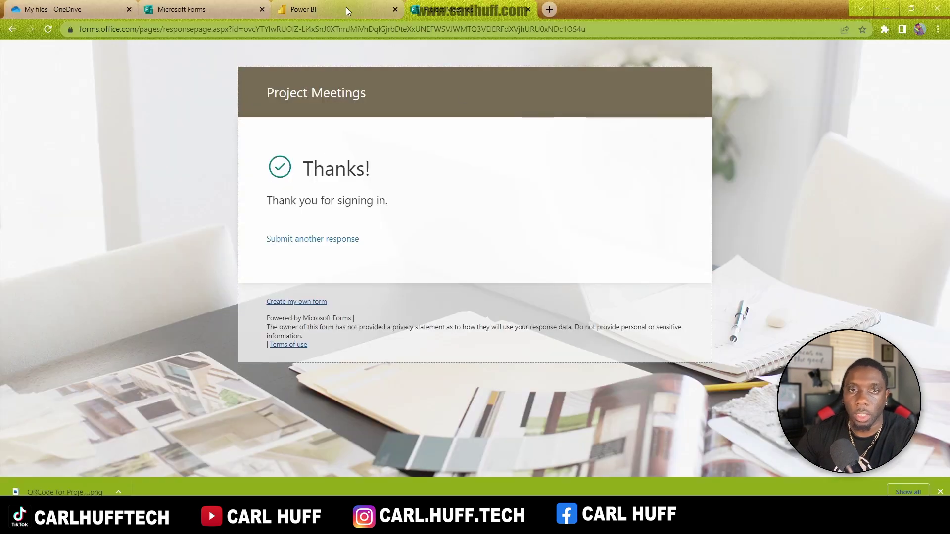
left_click(312, 11)
left_click(220, 15)
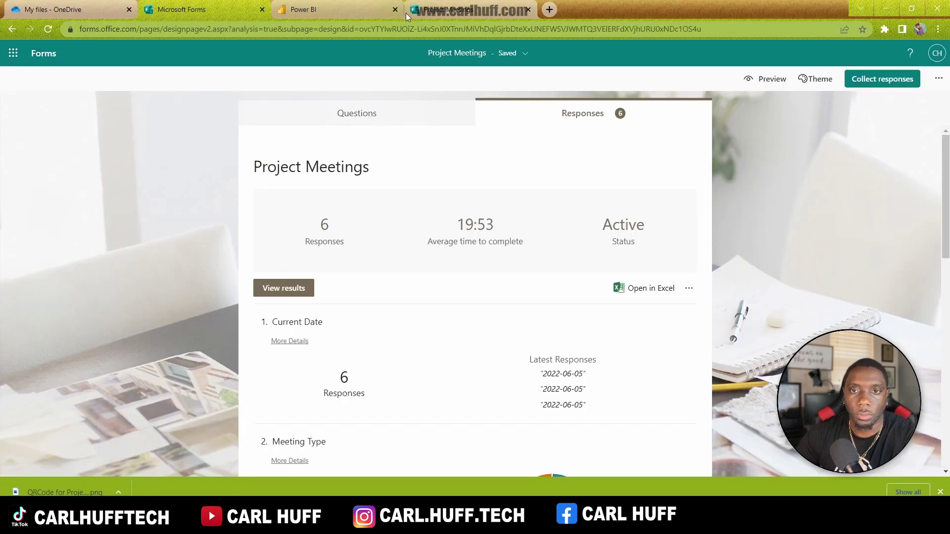
left_click(449, 14)
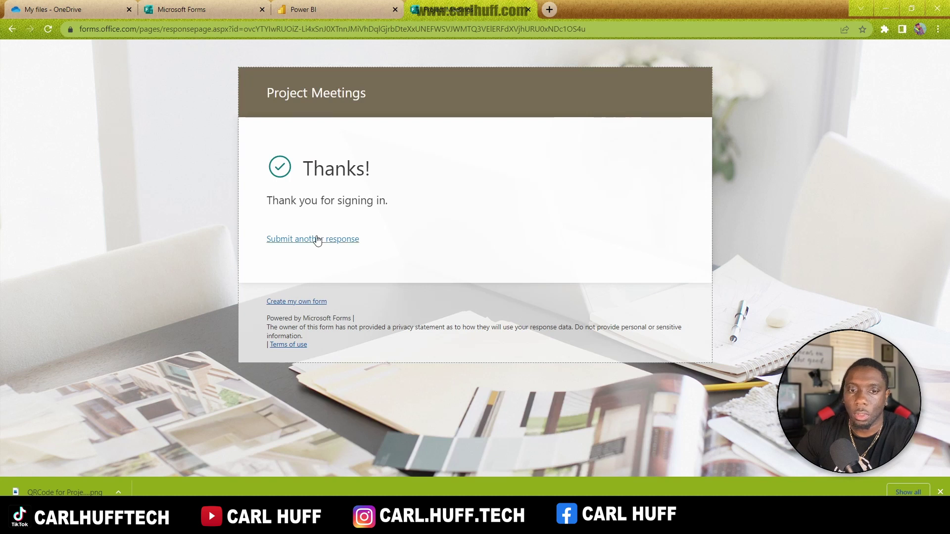
left_click(218, 10)
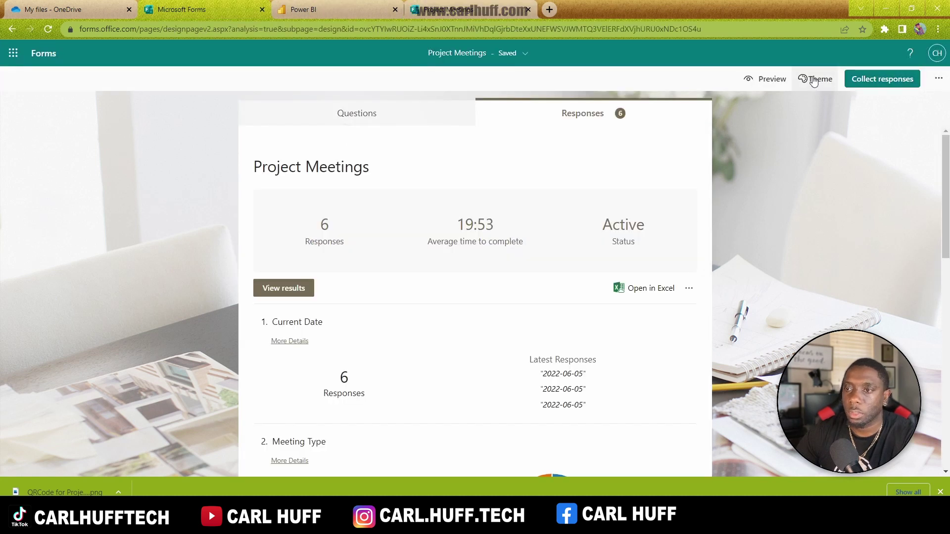
left_click(938, 78)
left_click(938, 78)
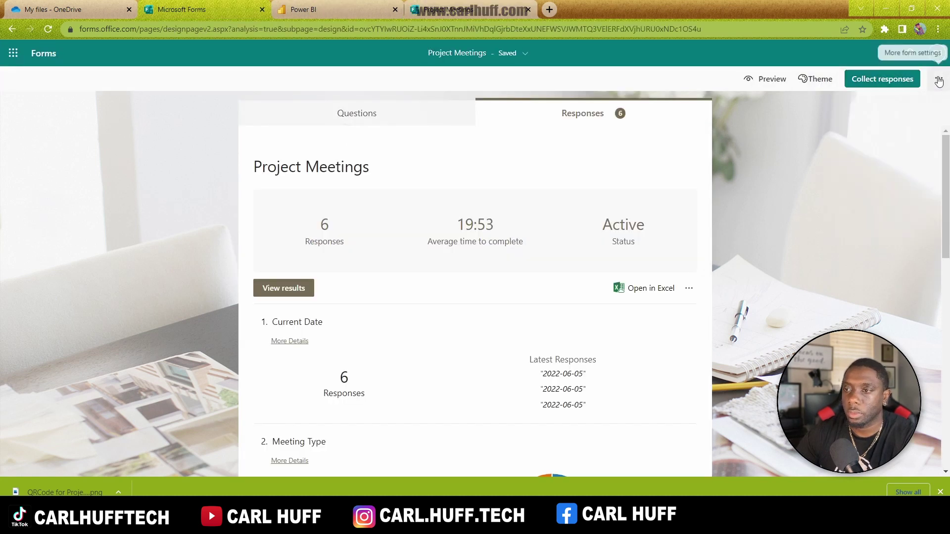
Step: Download the form's QR code from its sharing options and open the saved image
left_click(901, 81)
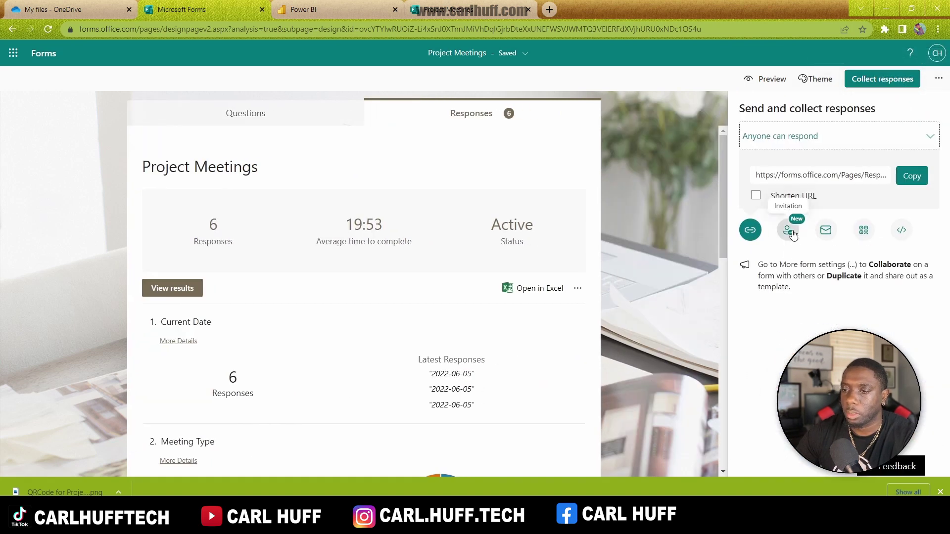
left_click(830, 231)
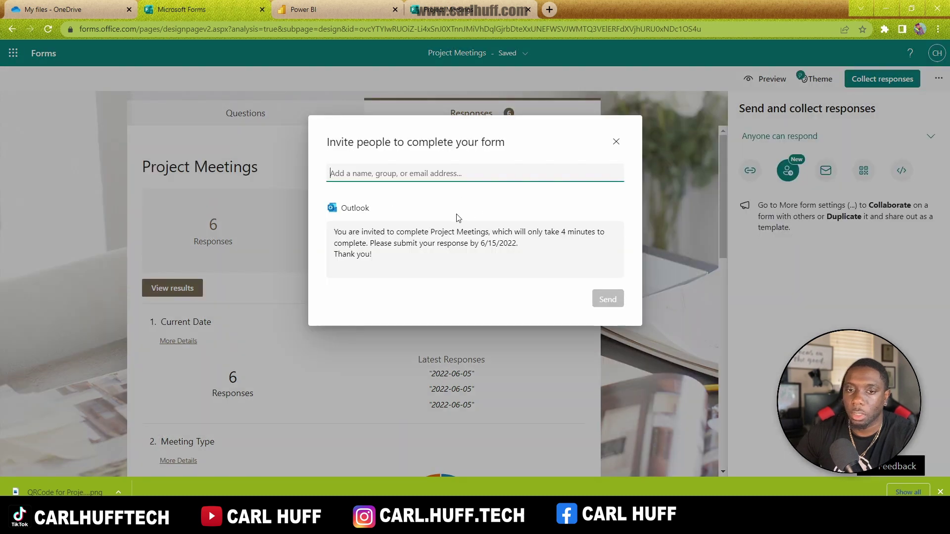
left_click(616, 143)
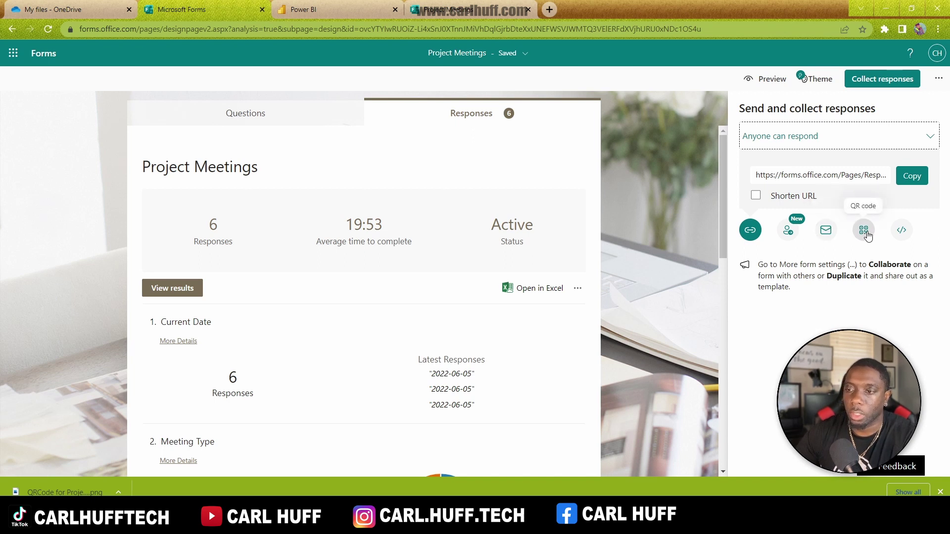
left_click(865, 233)
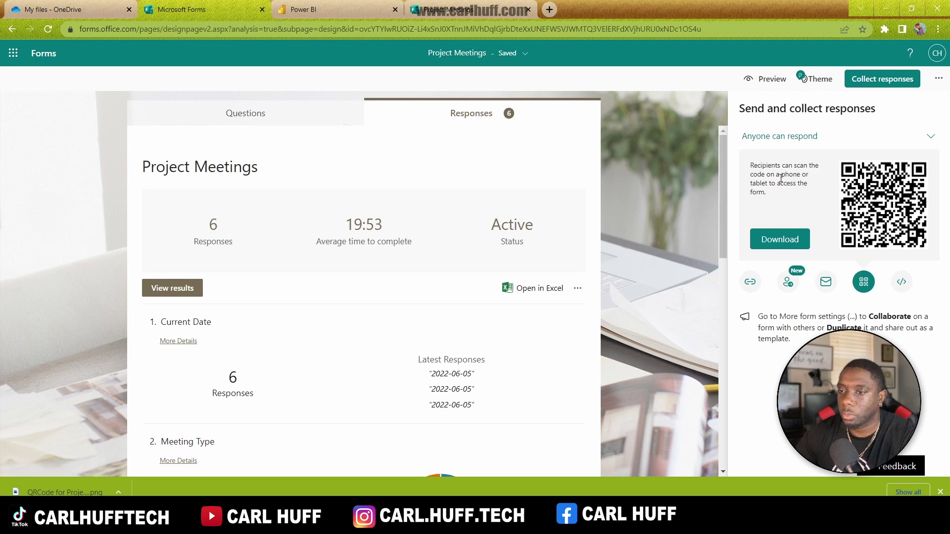
left_click(73, 493)
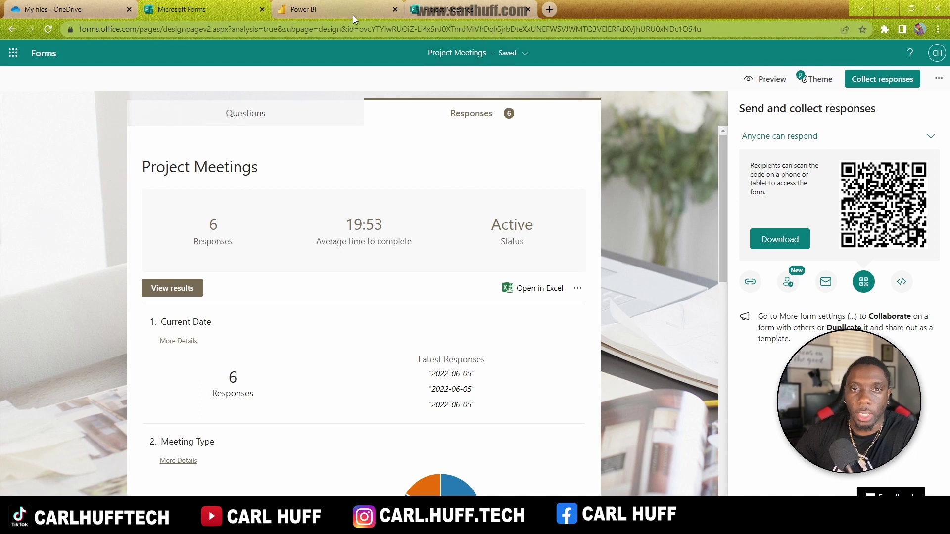
left_click(355, 13)
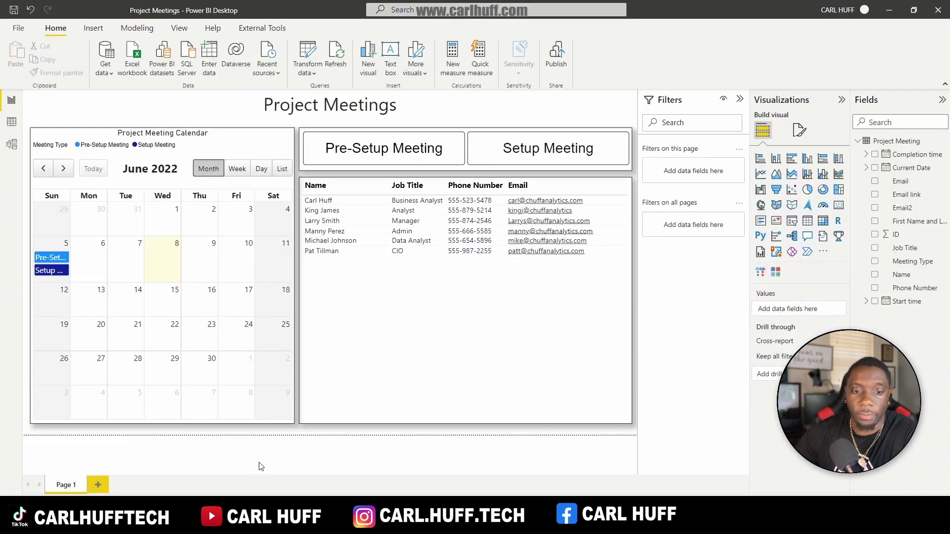
Step: Rename the report page from Page 1 to 'Project Meetings'
right_click(76, 487)
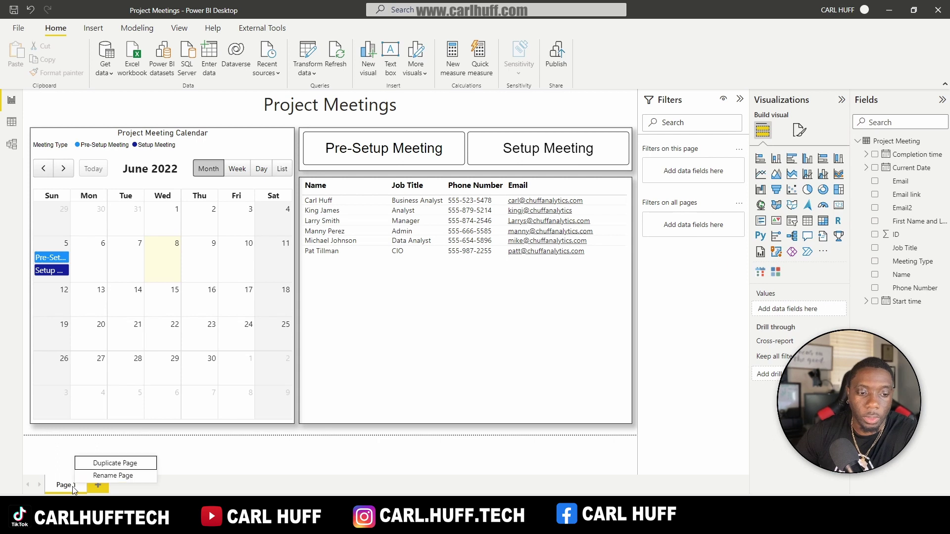
left_click(117, 474)
type("Projec")
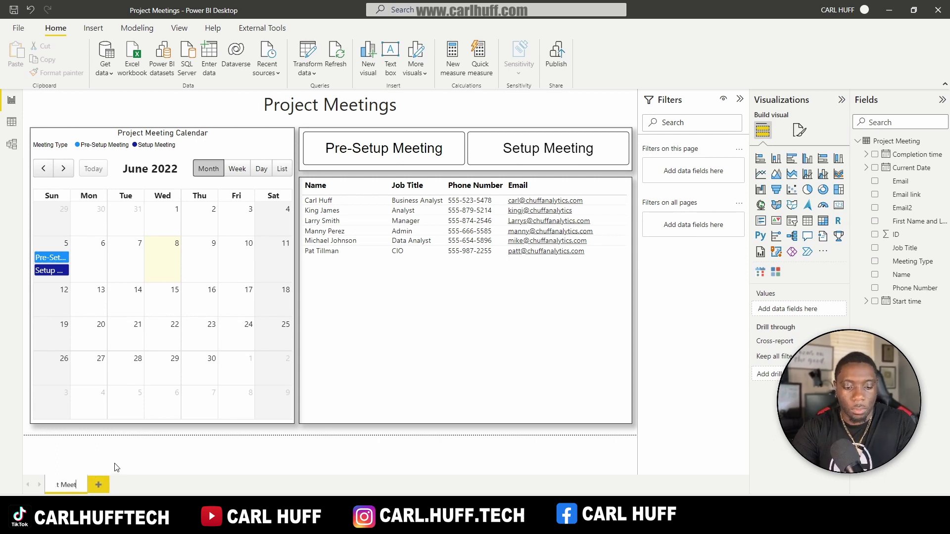
type("t Meetings")
key("Return")
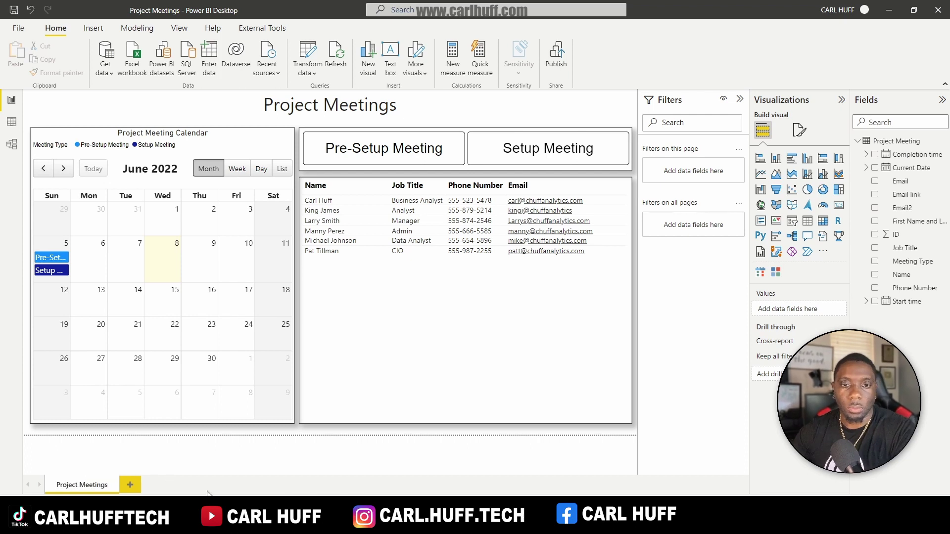
Step: Save the report and publish it to the Project Meetings workspace
left_click(556, 56)
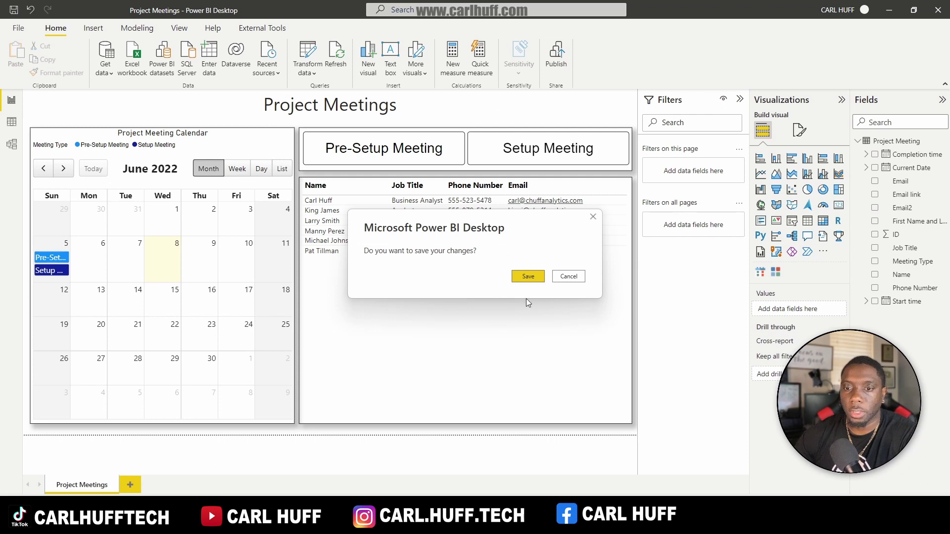
left_click(528, 277)
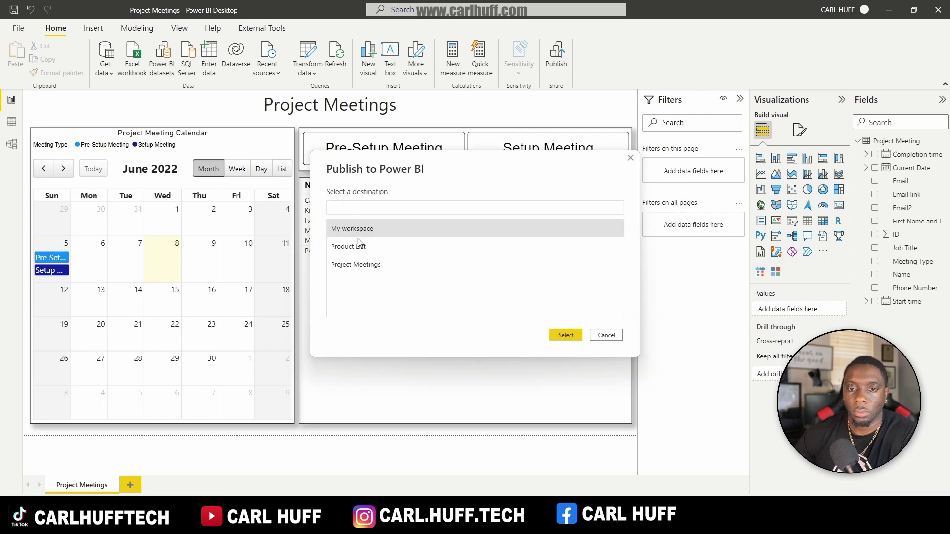
left_click(377, 268)
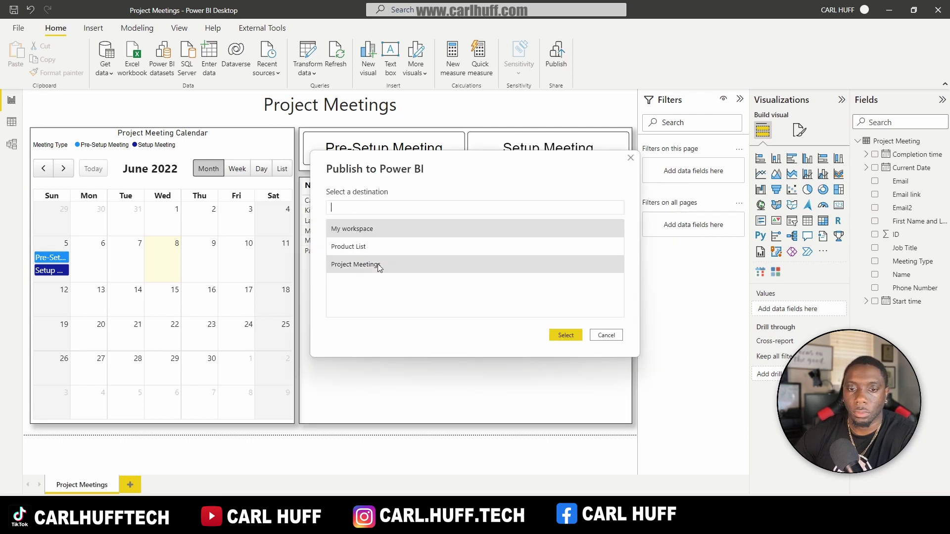
left_click(565, 336)
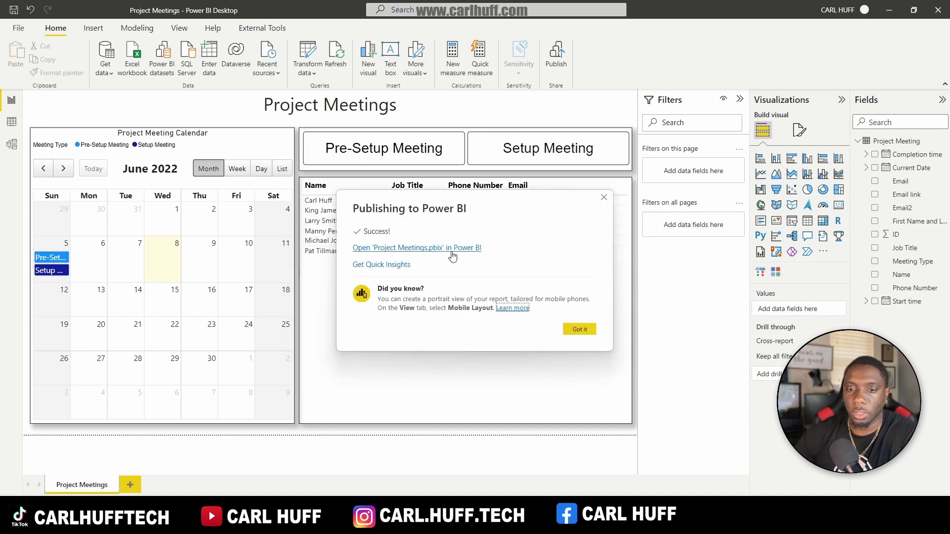
left_click(589, 331)
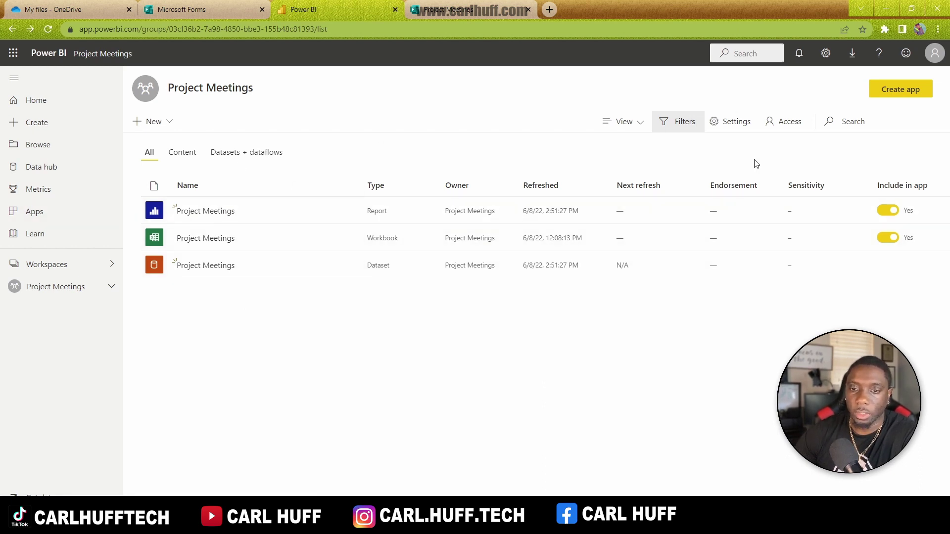
Step: Create an app from the workspace with description 'PM' and a bright blue theme
left_click(909, 89)
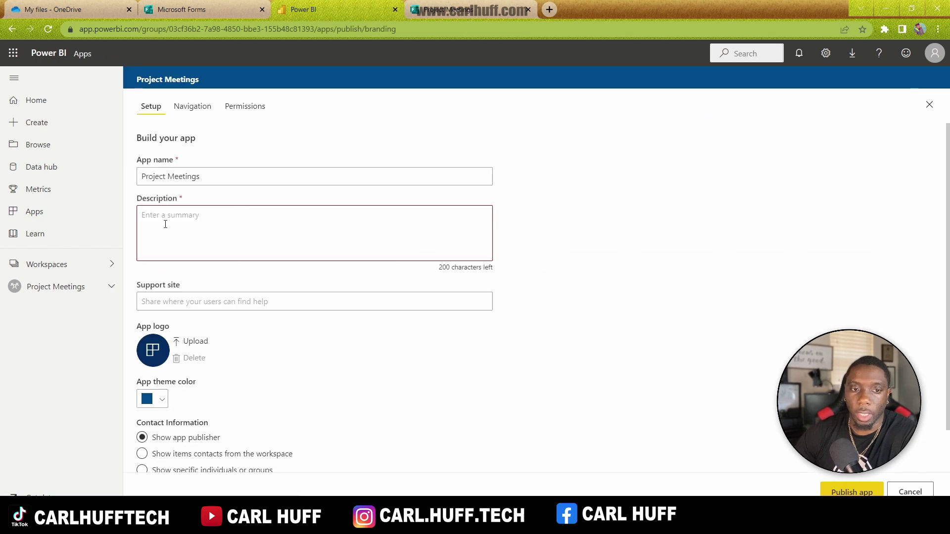
left_click(172, 221)
type("PM")
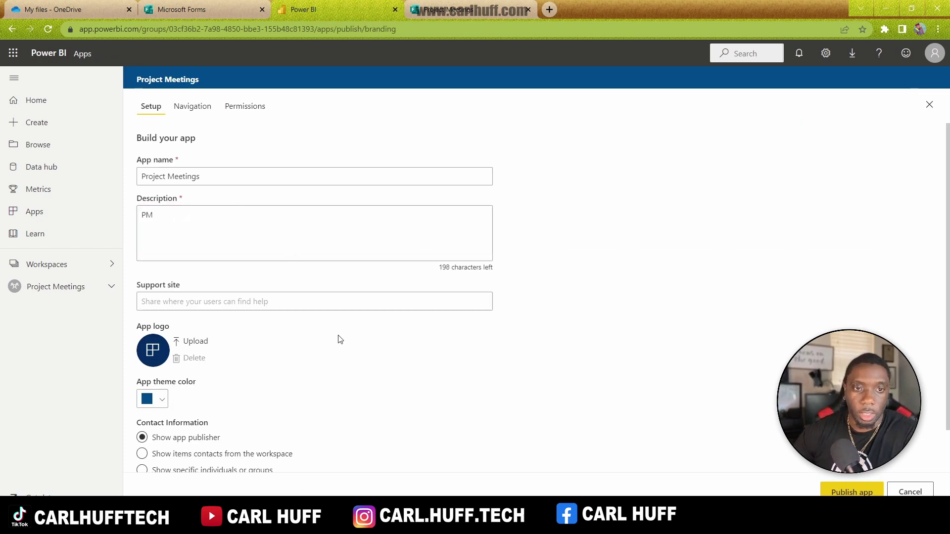
left_click(159, 399)
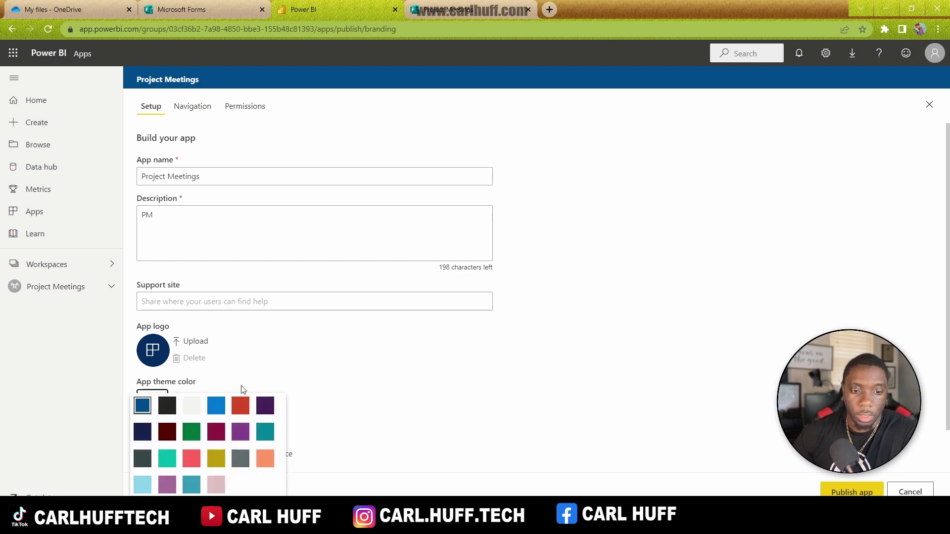
left_click(216, 405)
scroll(297, 341, "down", 1)
scroll(318, 361, "up", 1)
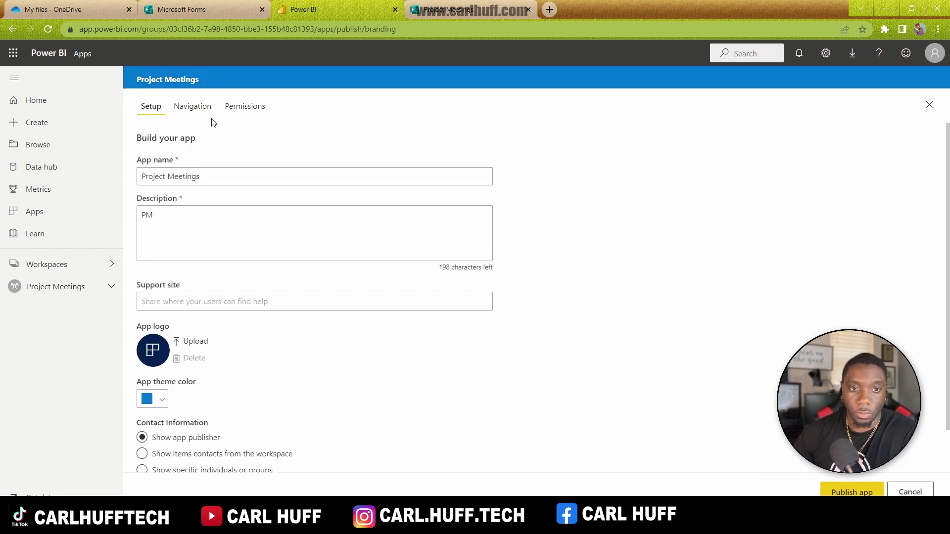
Step: Grant the entire organization access without build permission, then publish and open the app
left_click(246, 110)
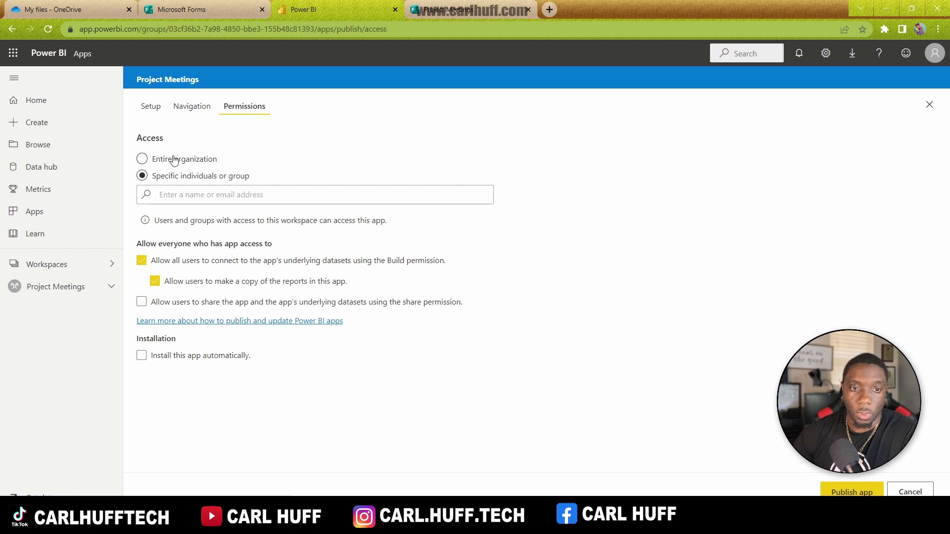
left_click(192, 163)
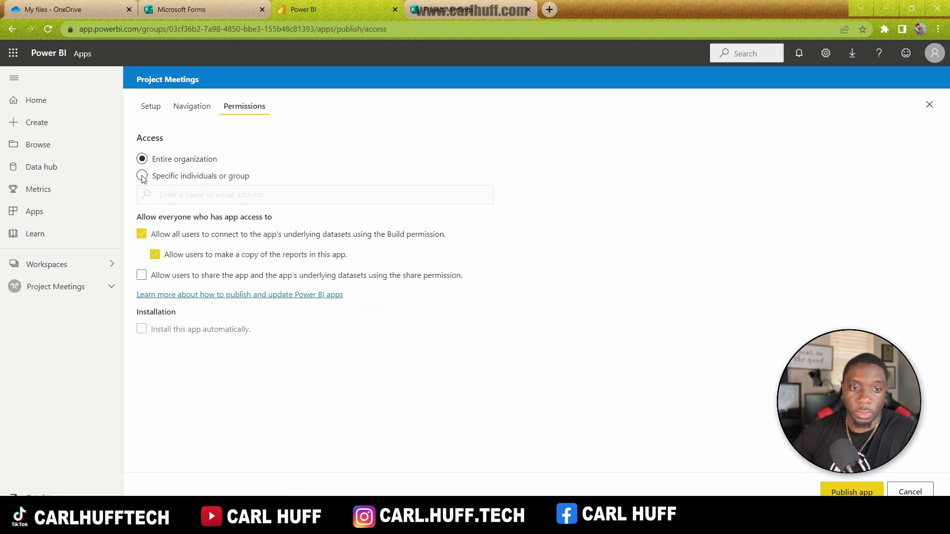
left_click(142, 235)
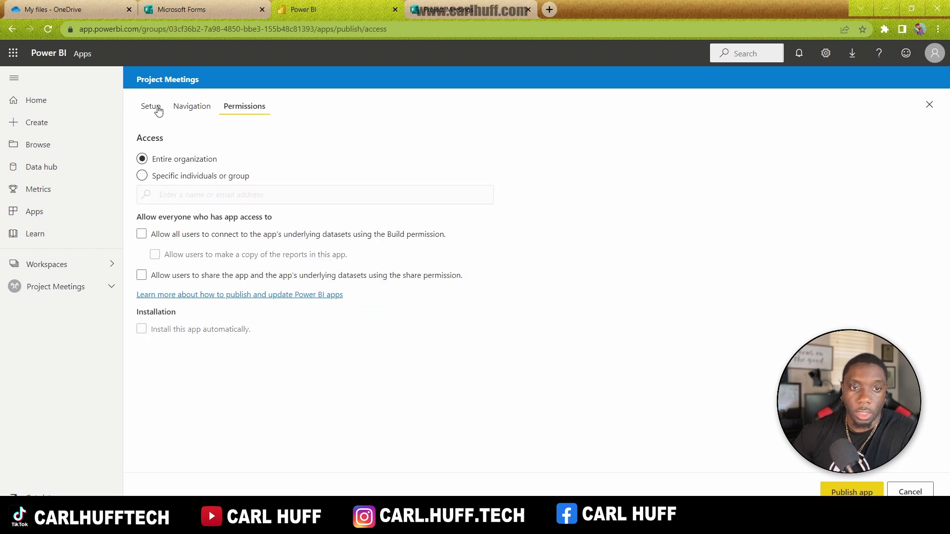
left_click(834, 490)
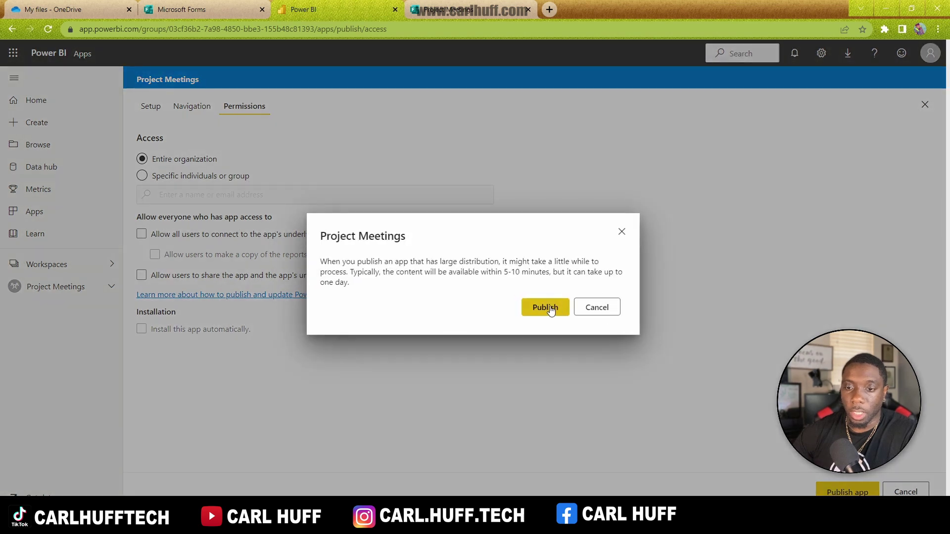
left_click(547, 308)
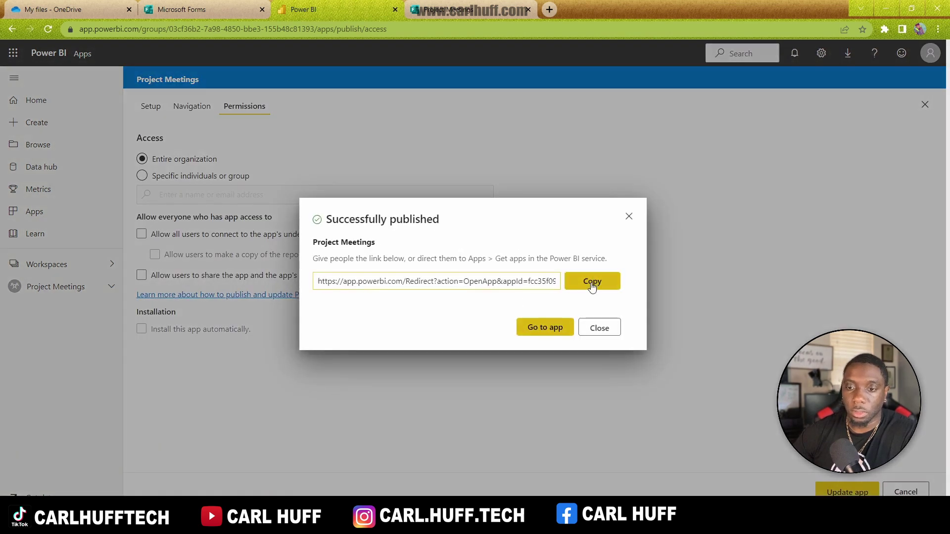
left_click(531, 327)
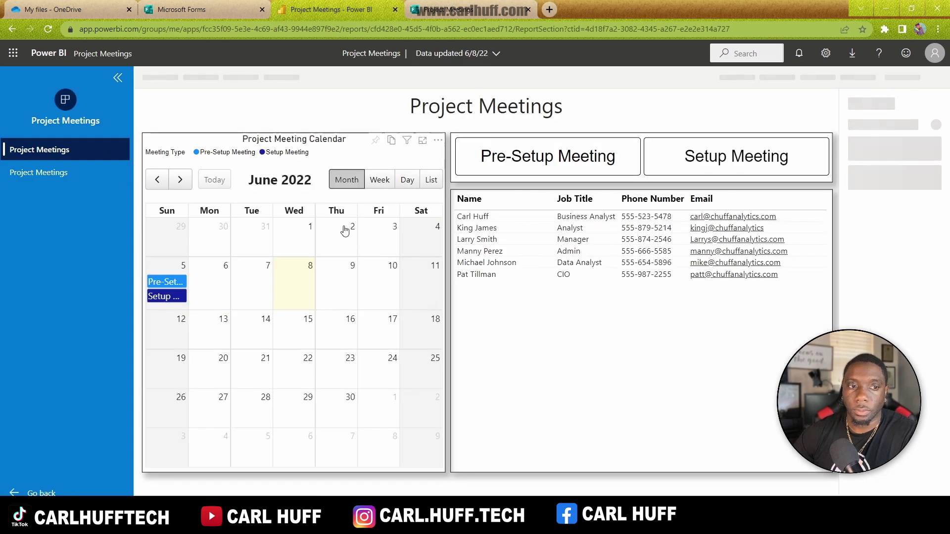
Step: Switch between the app's Project Meetings workbook and report, then go back to the workspace
left_click(53, 173)
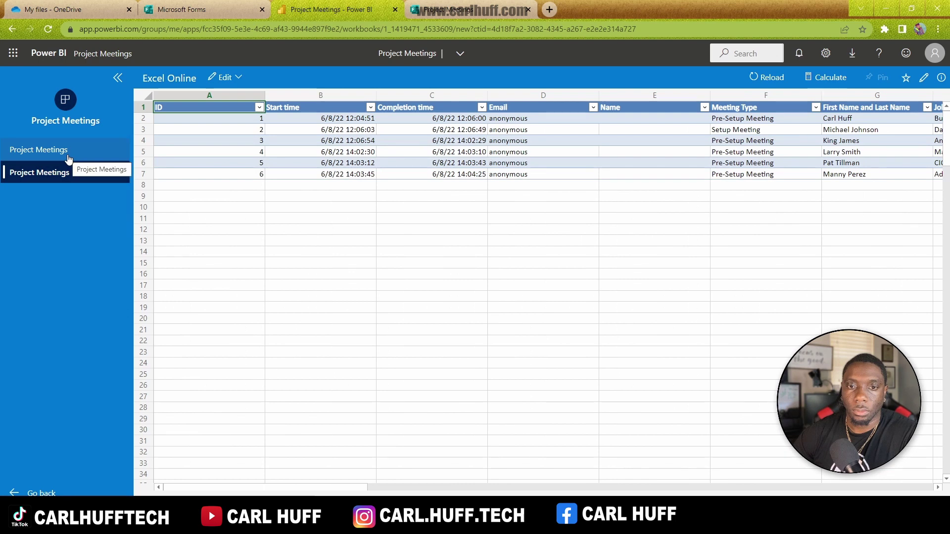
left_click(68, 154)
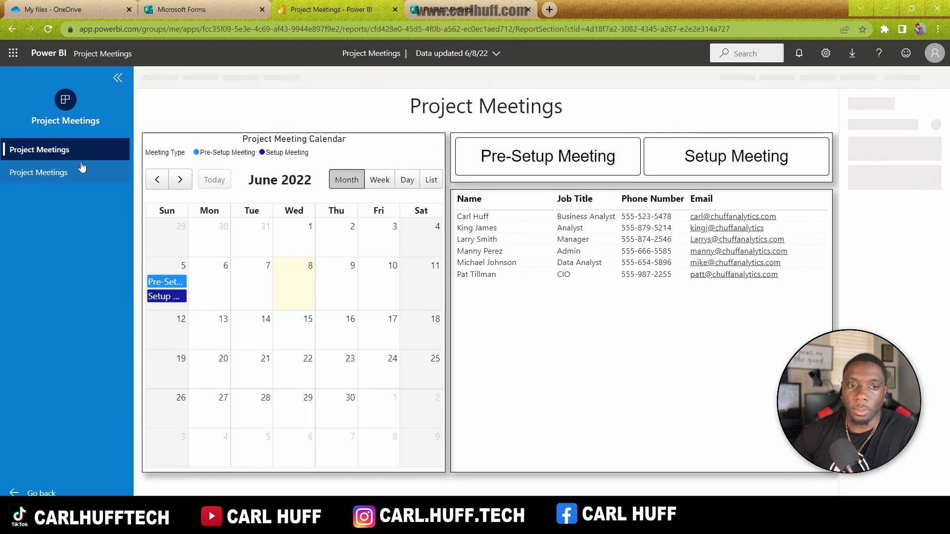
left_click(75, 171)
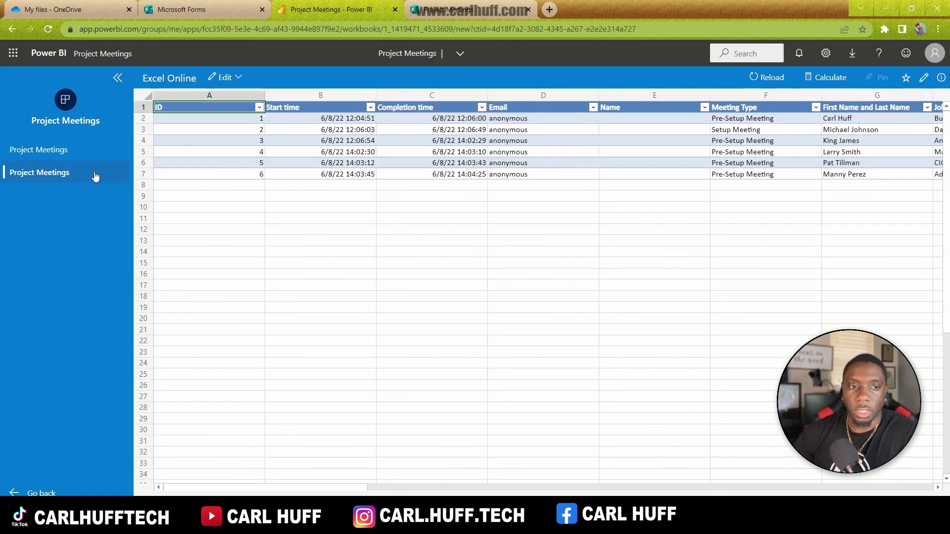
left_click(89, 151)
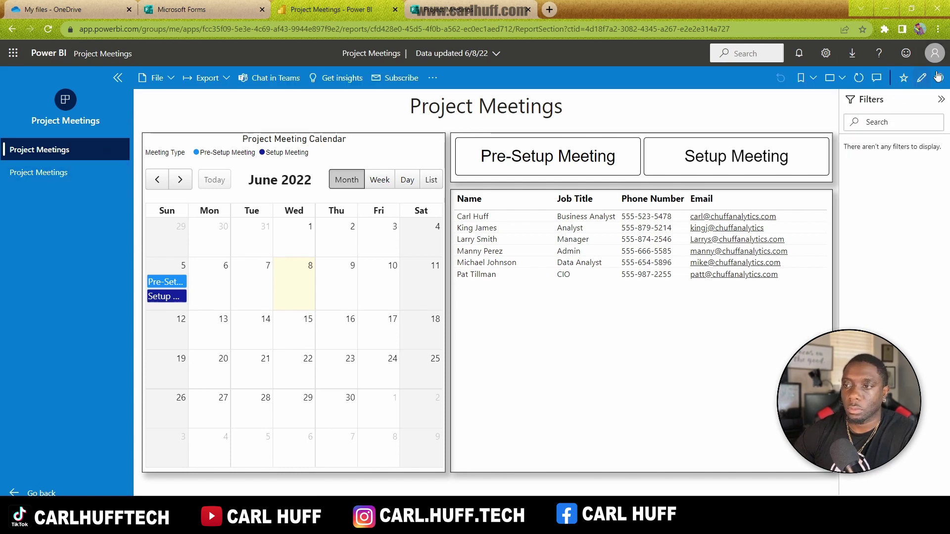
left_click(922, 78)
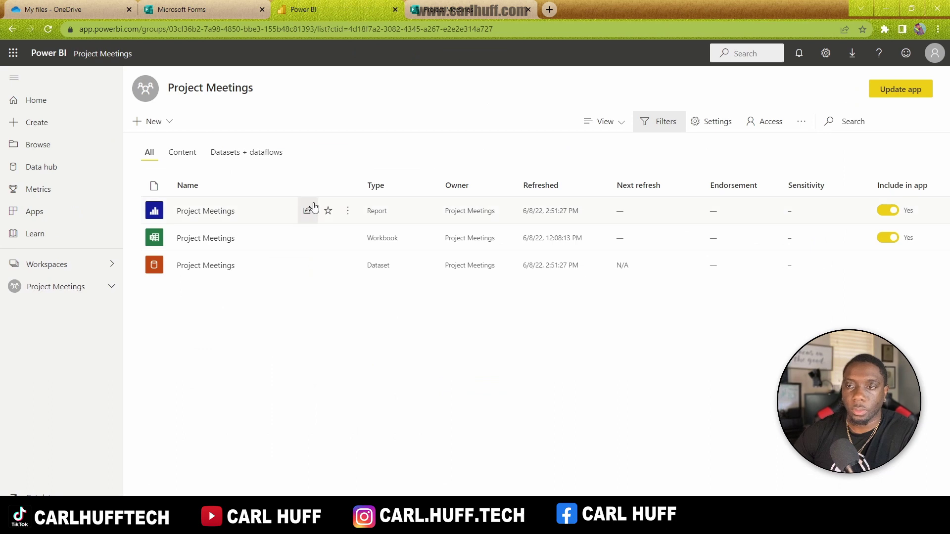
Step: Hide the Project Meetings workbook in the app's Navigation settings, then update and reopen the app
left_click(922, 92)
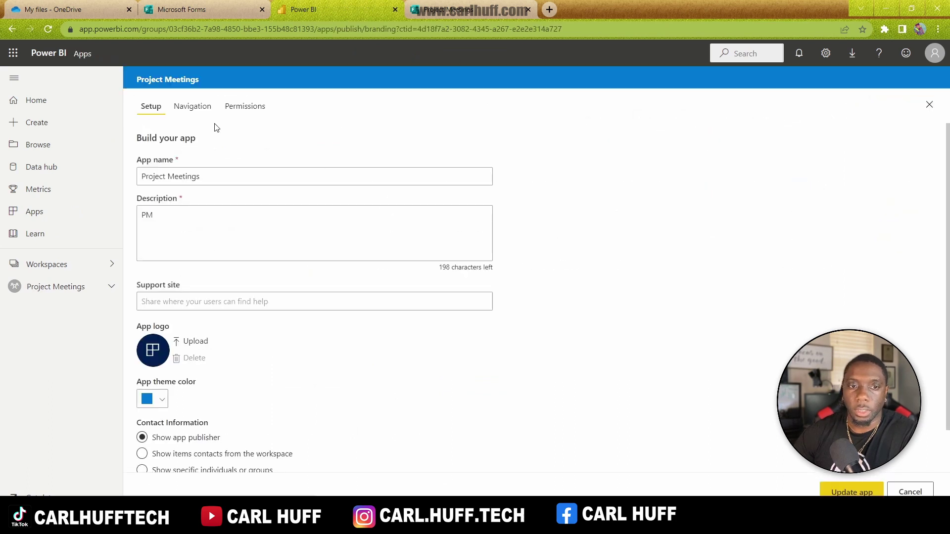
left_click(200, 110)
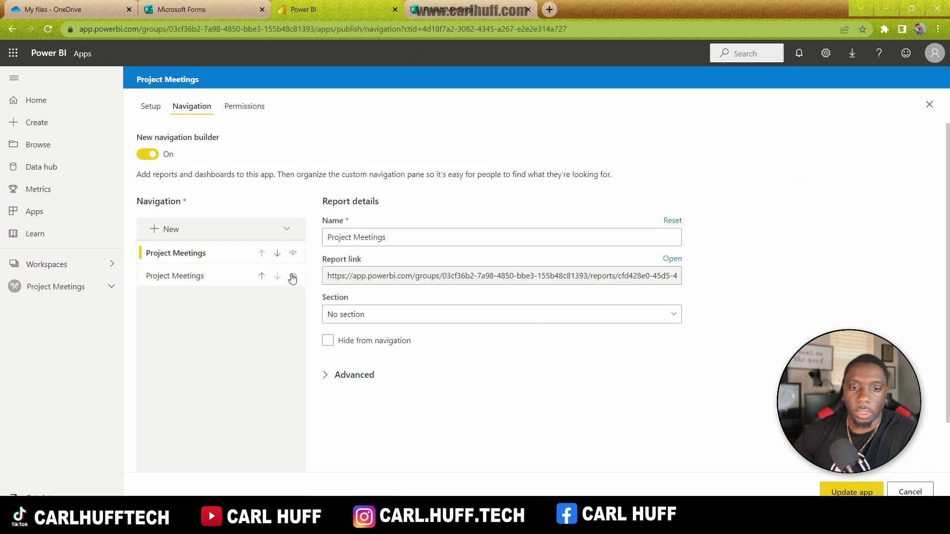
left_click(293, 278)
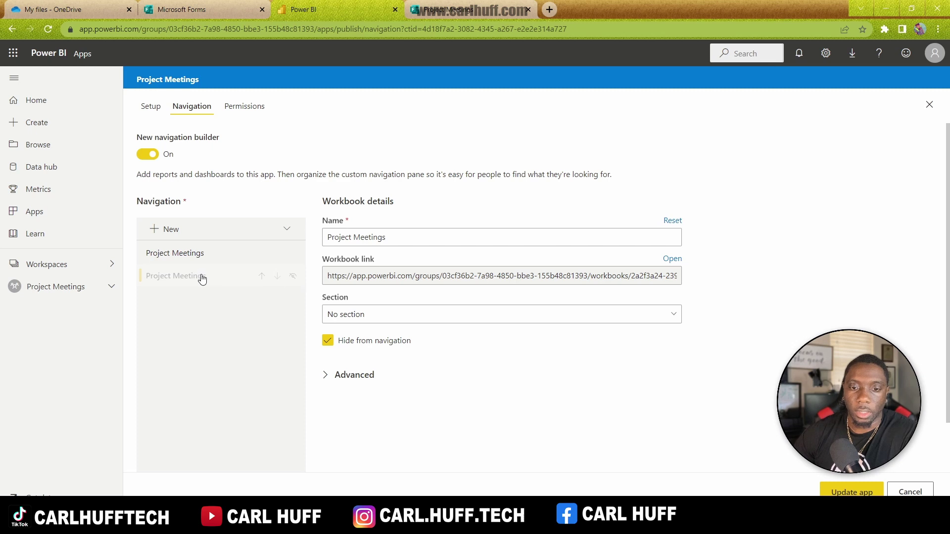
left_click(208, 258)
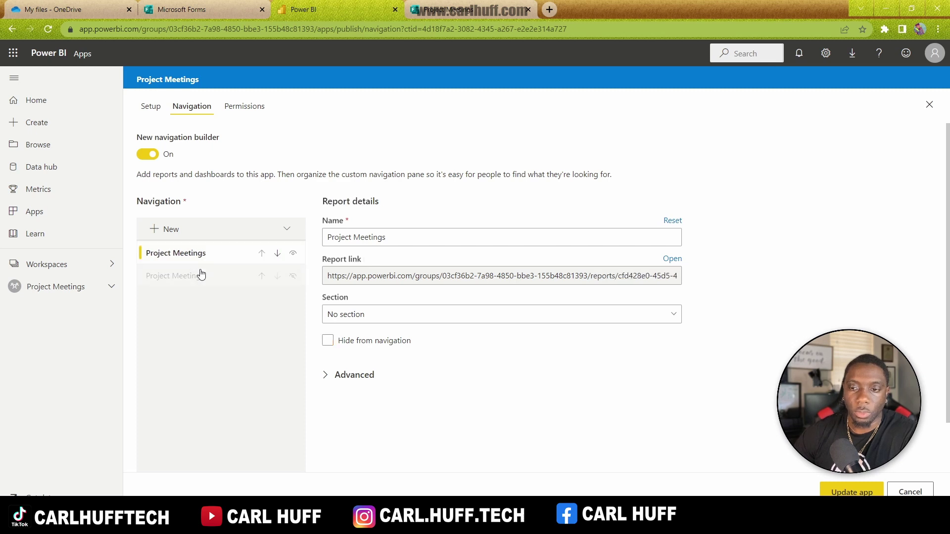
left_click(201, 275)
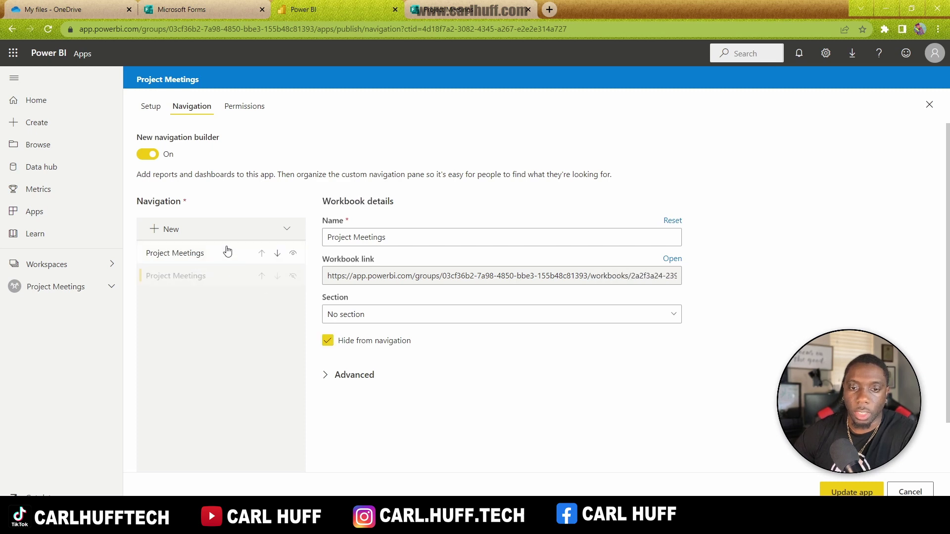
left_click(851, 492)
left_click(536, 312)
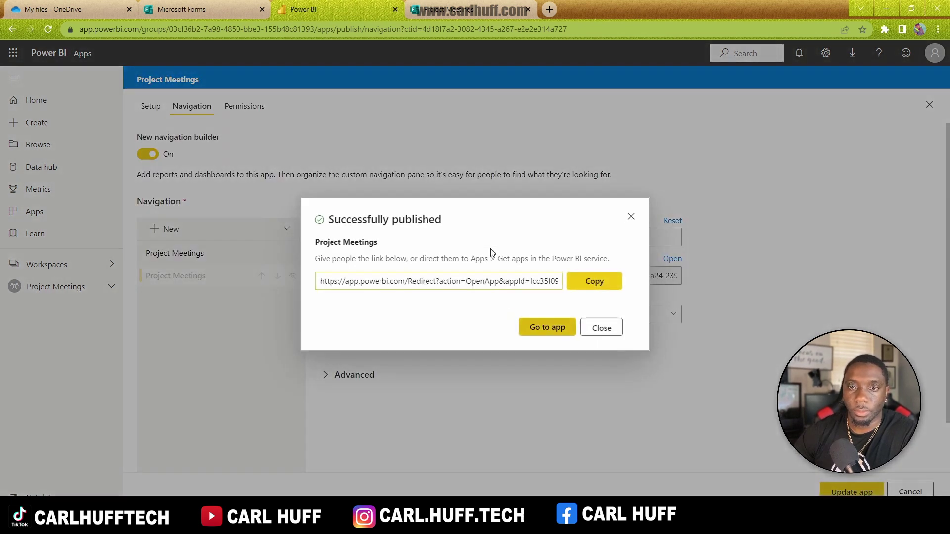
left_click(547, 327)
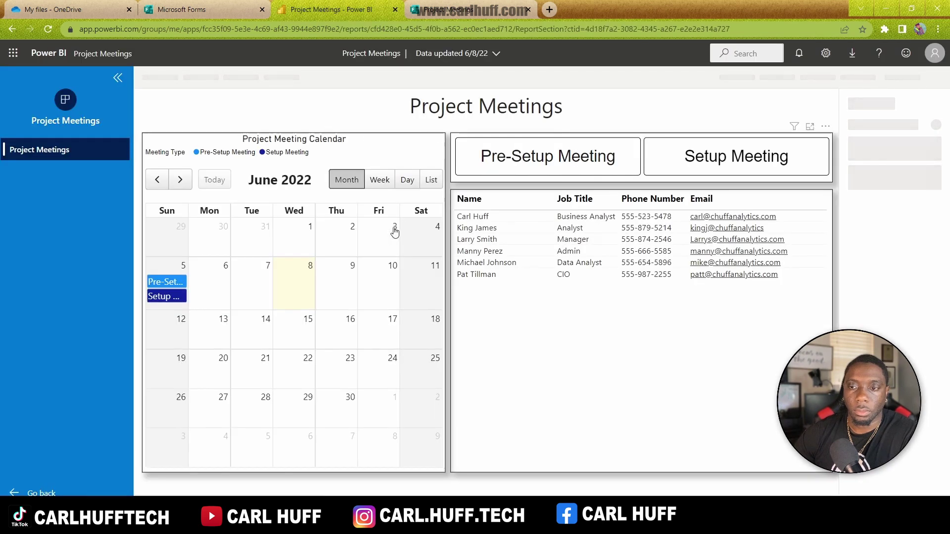
Step: Discard the accidentally opened Outlook email without saving it
left_click(737, 217)
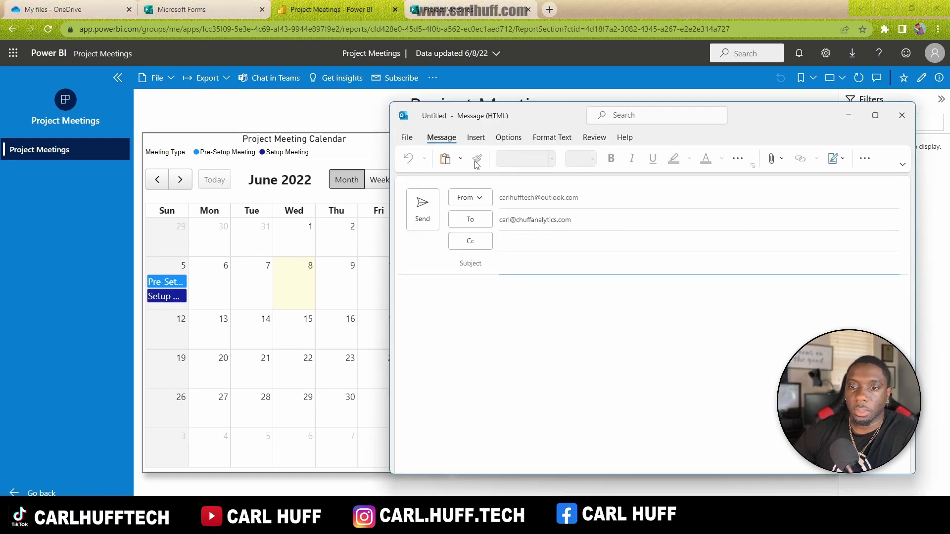
left_click(901, 115)
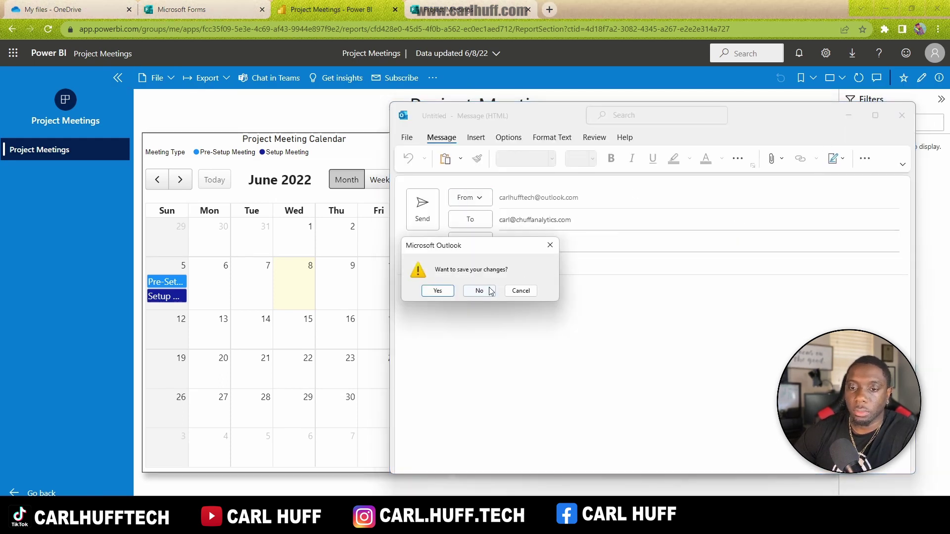
left_click(479, 290)
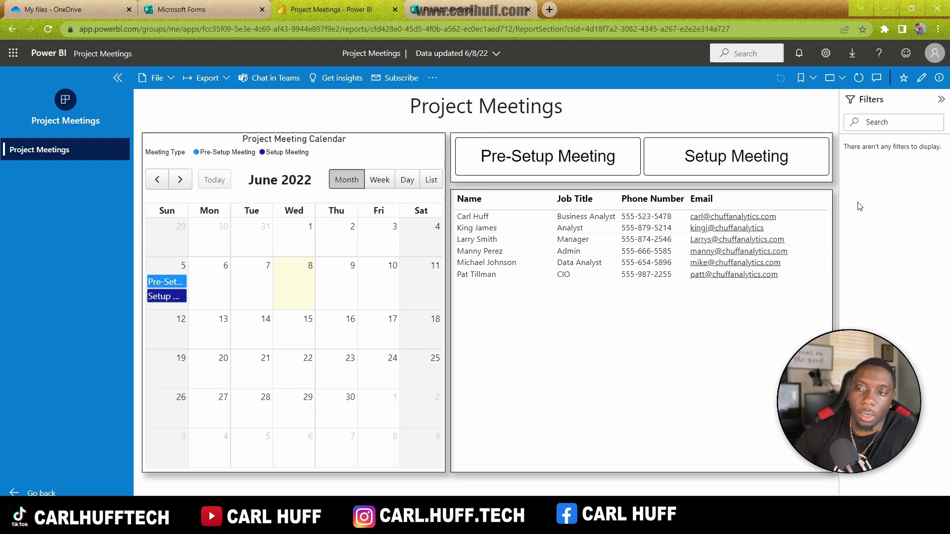
Step: Collapse the Filters pane on the Project Meetings report, then go to the form's response page
left_click(941, 100)
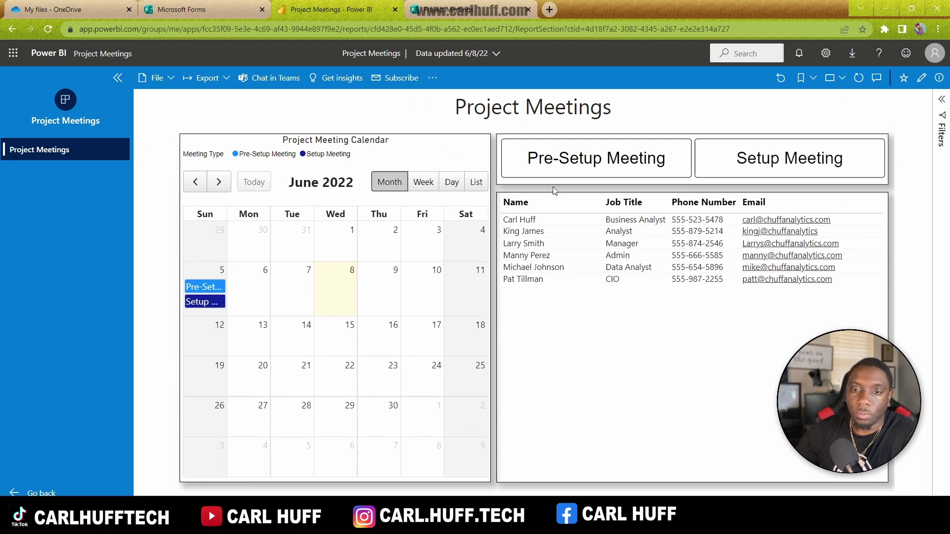
left_click(476, 184)
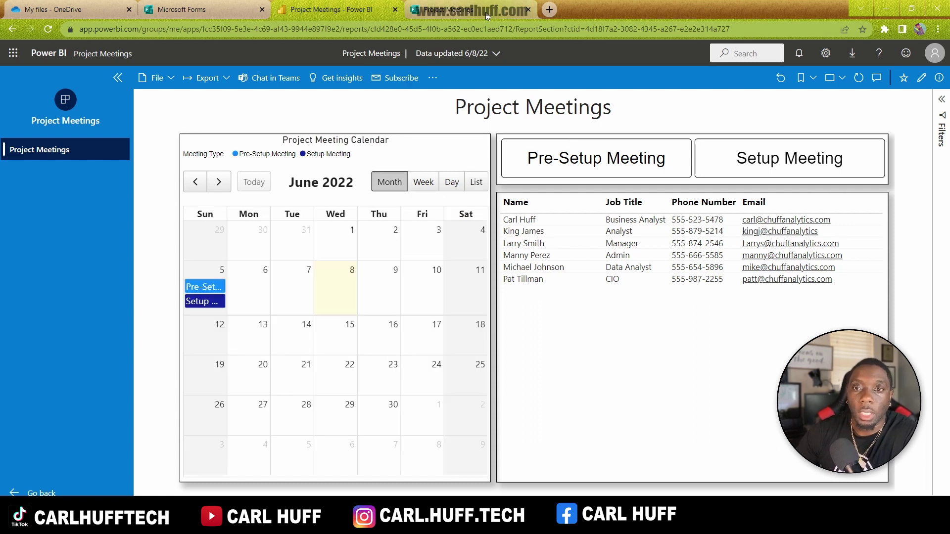
left_click(472, 13)
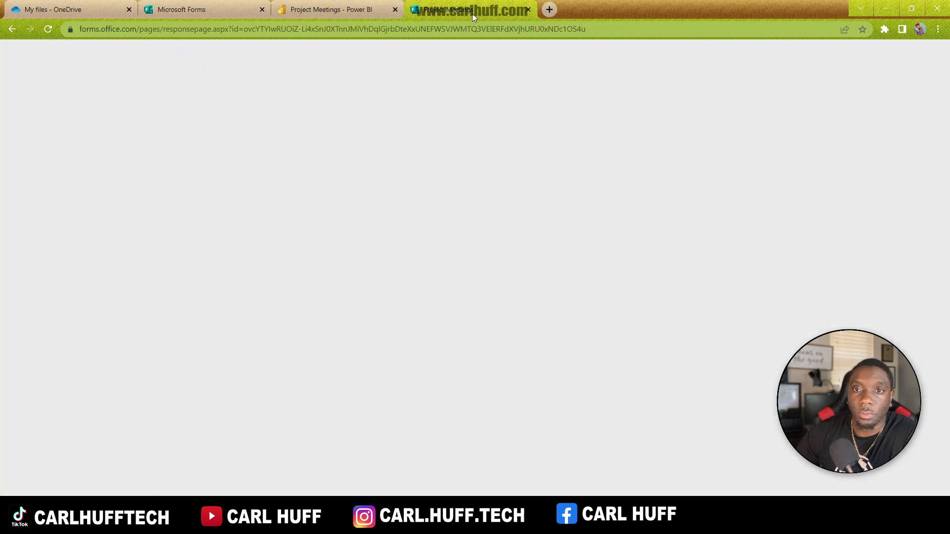
Step: Submit a response via the form's QR code, confirm Forms shows 7 responses, and return to Power BI
key("alt+Tab")
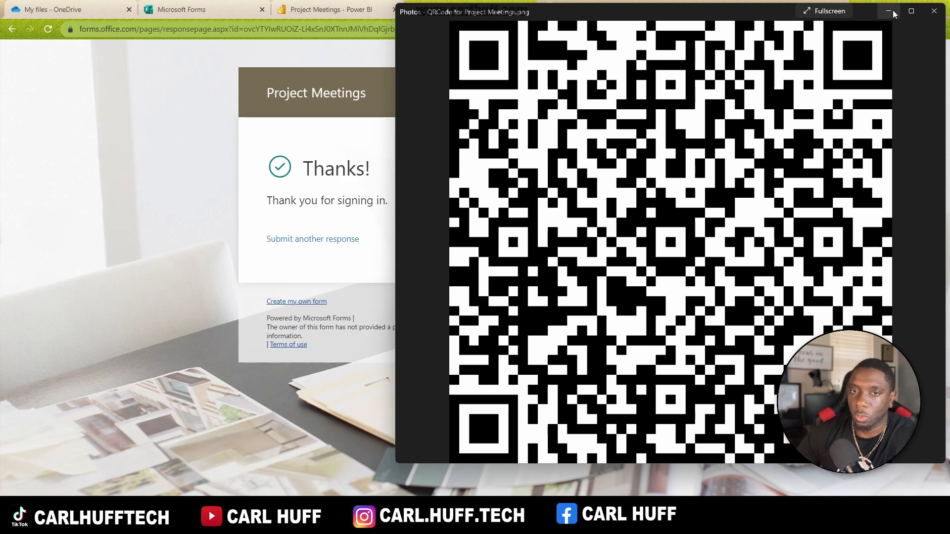
left_click(895, 10)
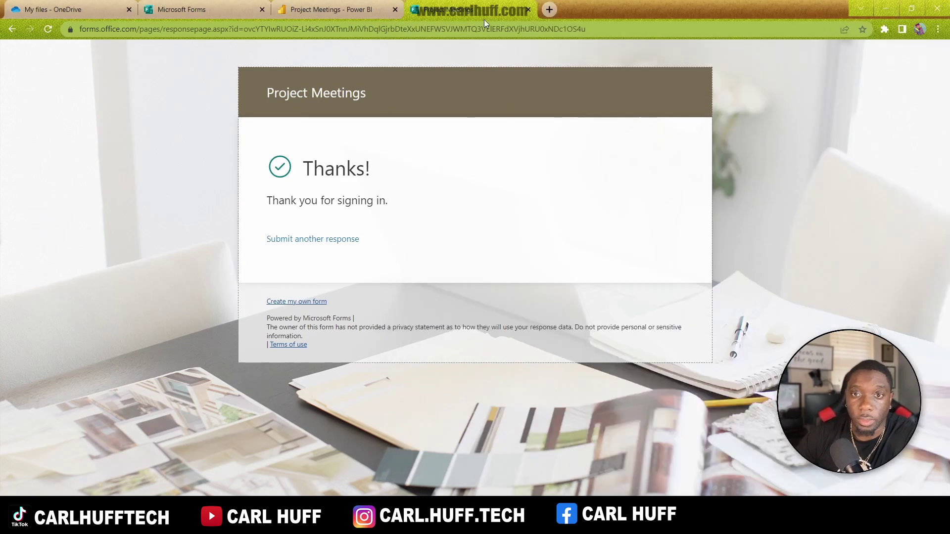
left_click(215, 11)
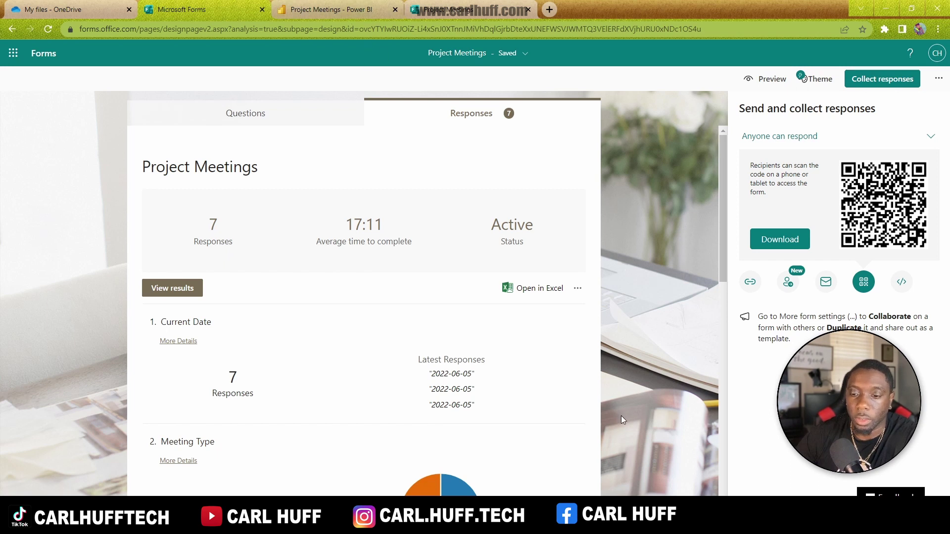
left_click(325, 12)
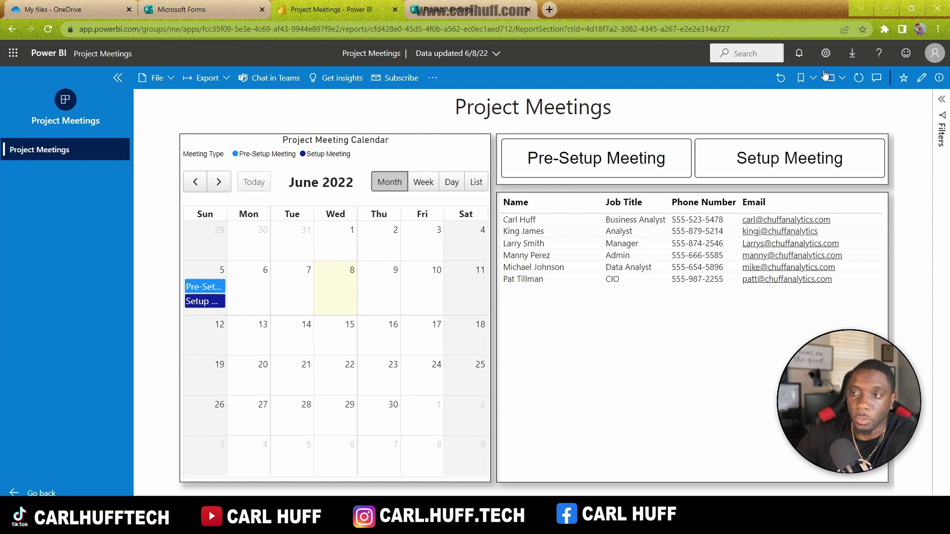
Step: Refresh the report visuals in the service and the data in Power BI Desktop
left_click(859, 79)
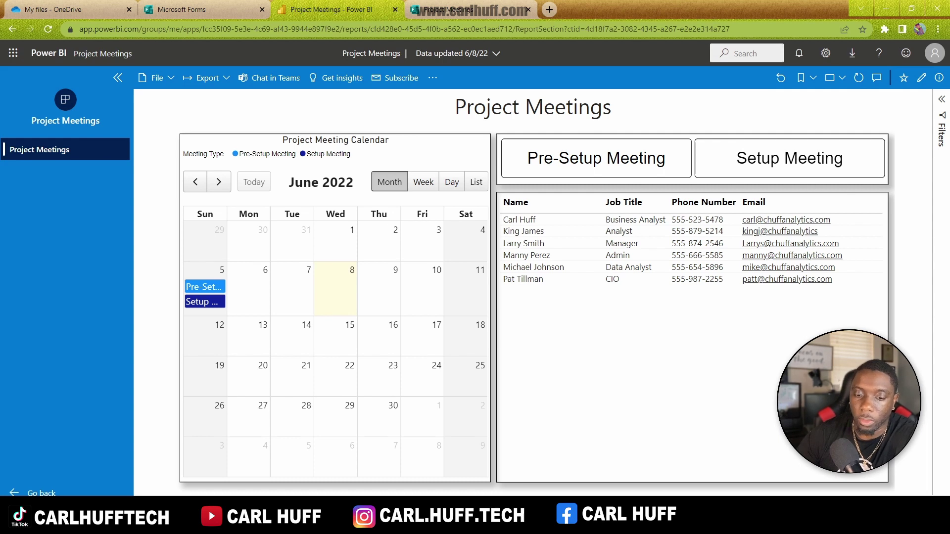
key("alt+Tab")
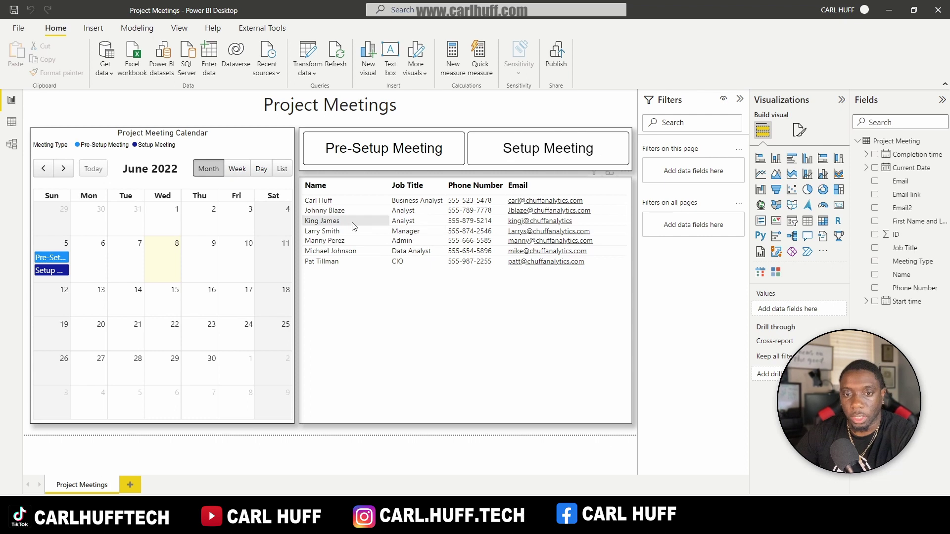
left_click(341, 59)
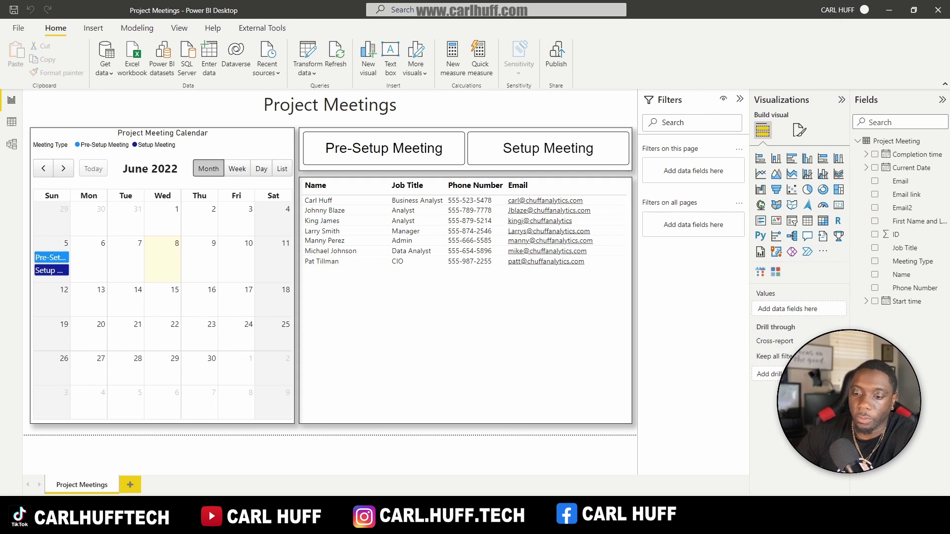
Step: Open Power Automate from the Microsoft 365 app launcher
key("alt+Tab")
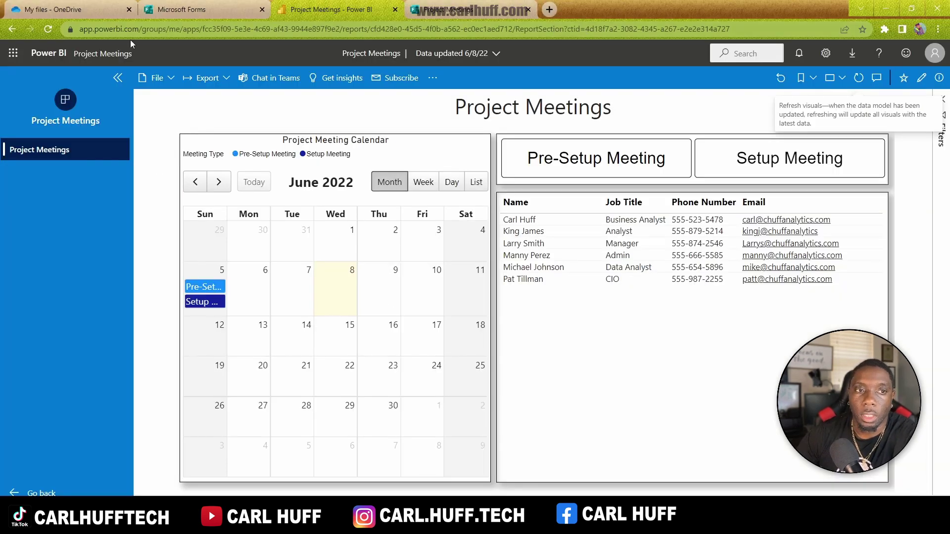
left_click(13, 53)
left_click(50, 254)
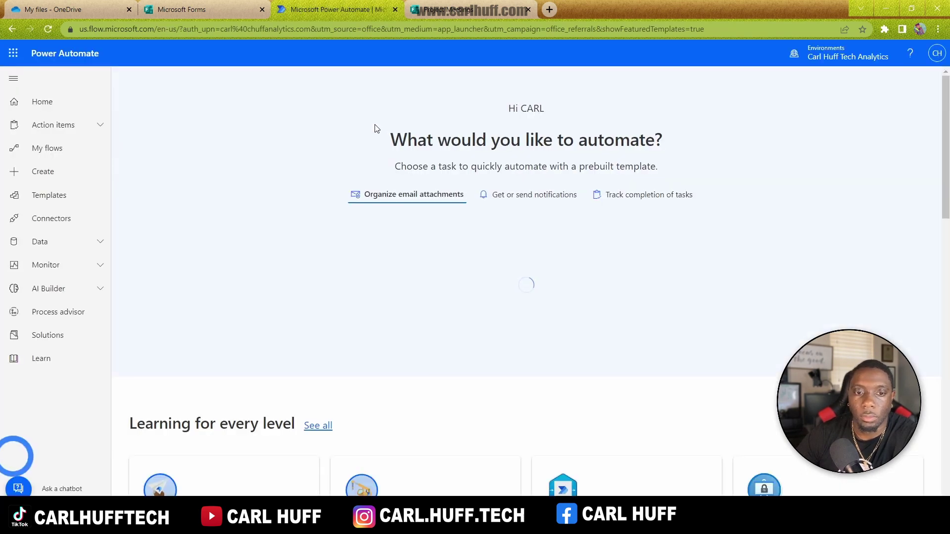
Step: Create an automated cloud flow with the Microsoft Forms 'When a new response is submitted' trigger
left_click(45, 174)
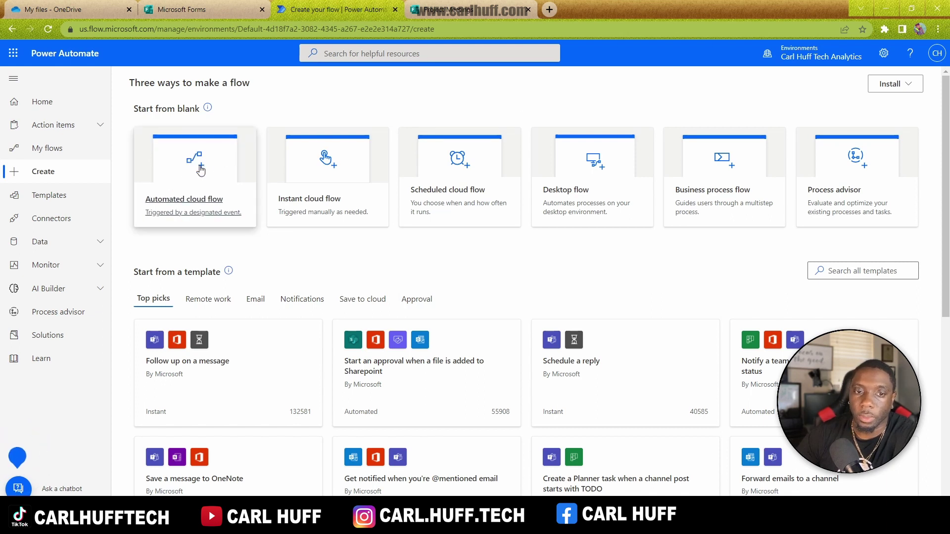
left_click(200, 168)
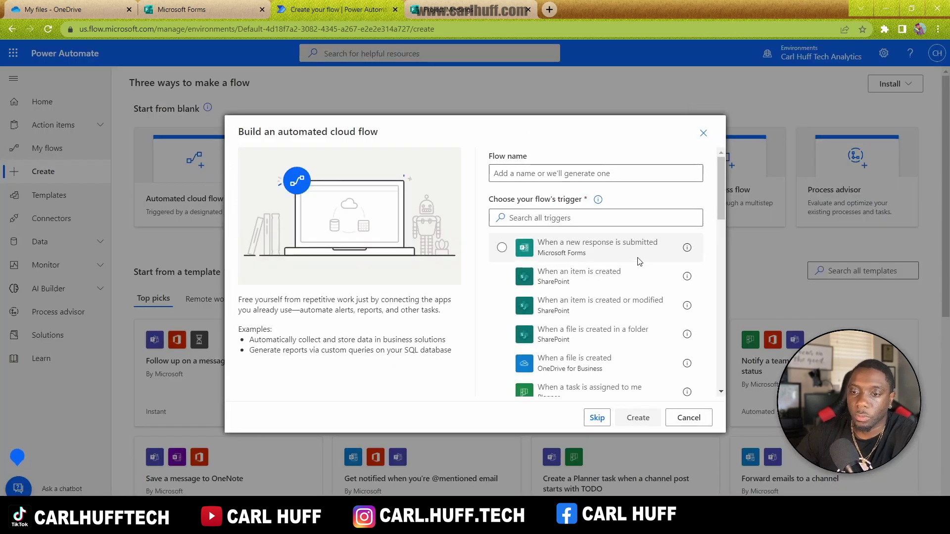
left_click(611, 253)
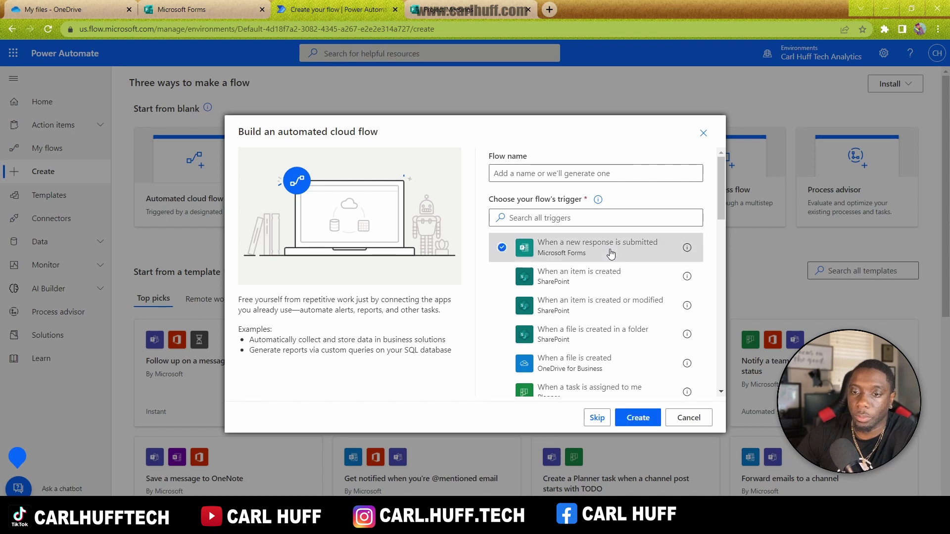
left_click(634, 423)
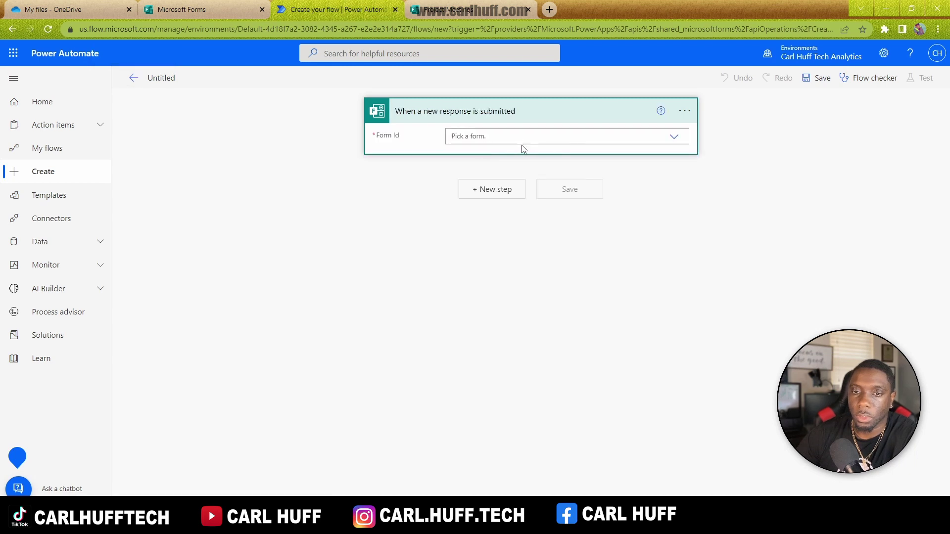
Step: Set the trigger's form to Project Meetings and add a Power BI 'Refresh a dataset' step
left_click(674, 146)
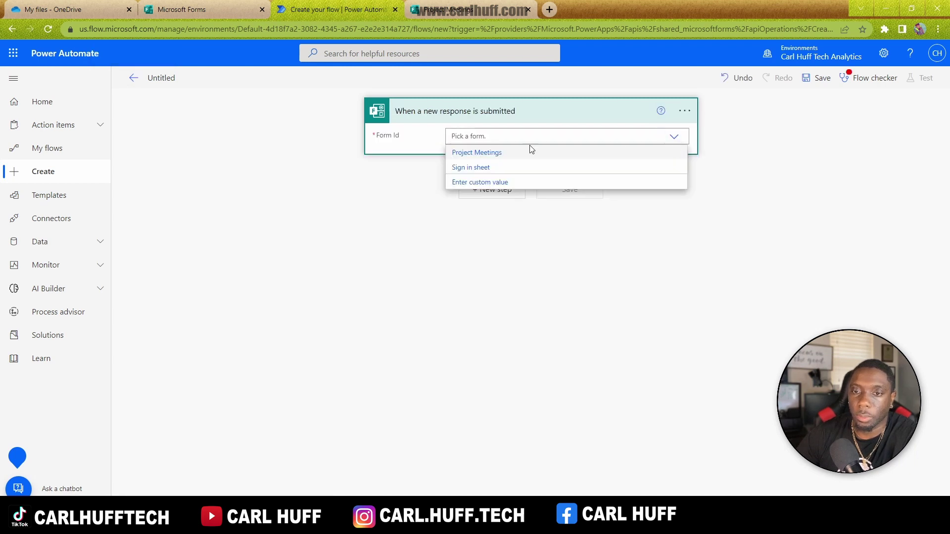
left_click(507, 157)
left_click(490, 189)
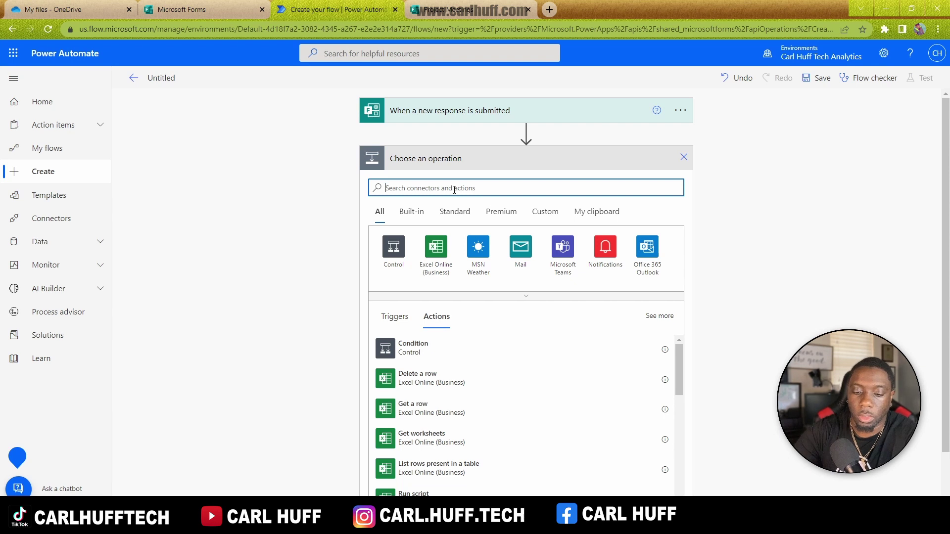
type("refres")
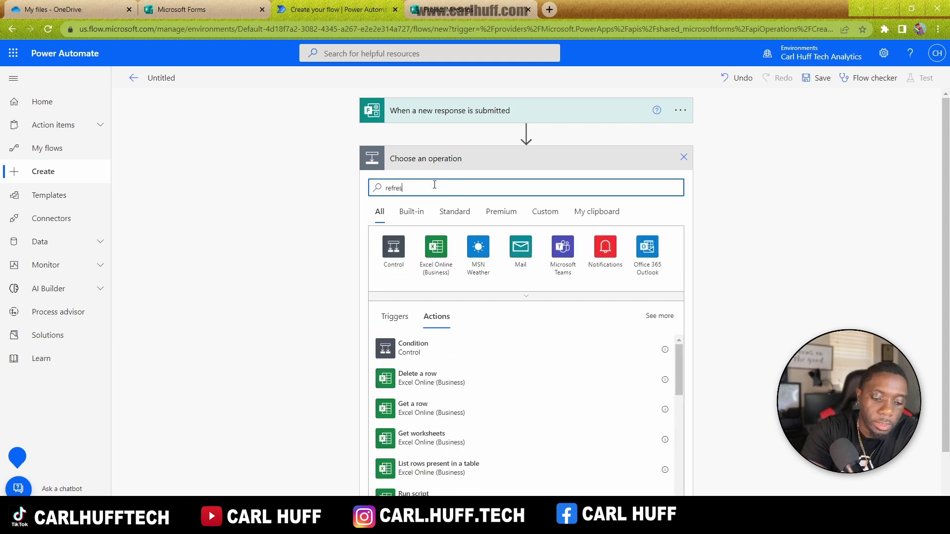
type("h")
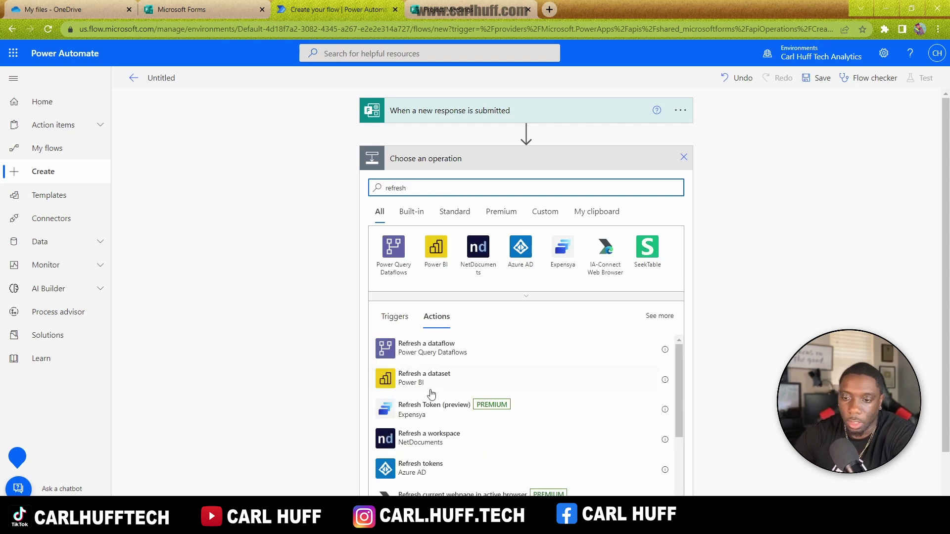
left_click(430, 393)
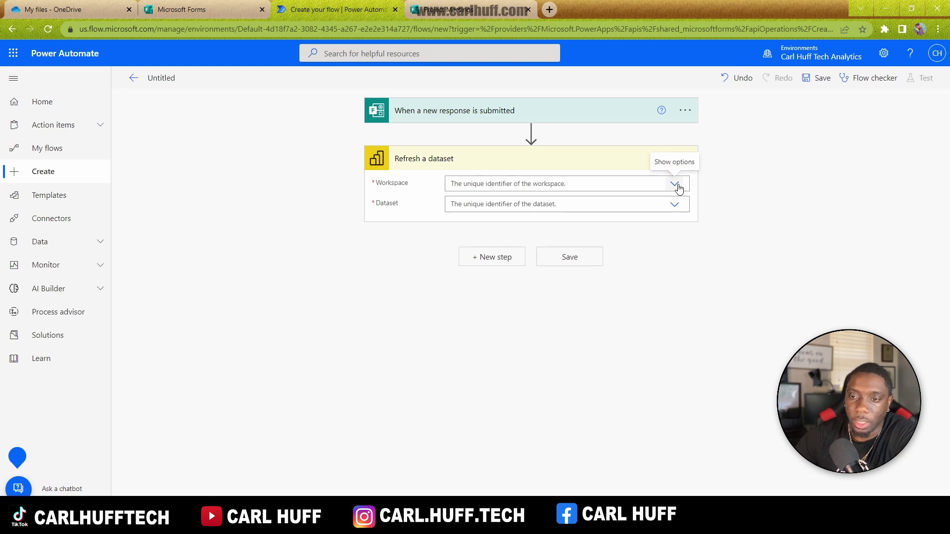
Step: Set the refresh action's Workspace and Dataset to Project Meetings and save the flow
left_click(676, 185)
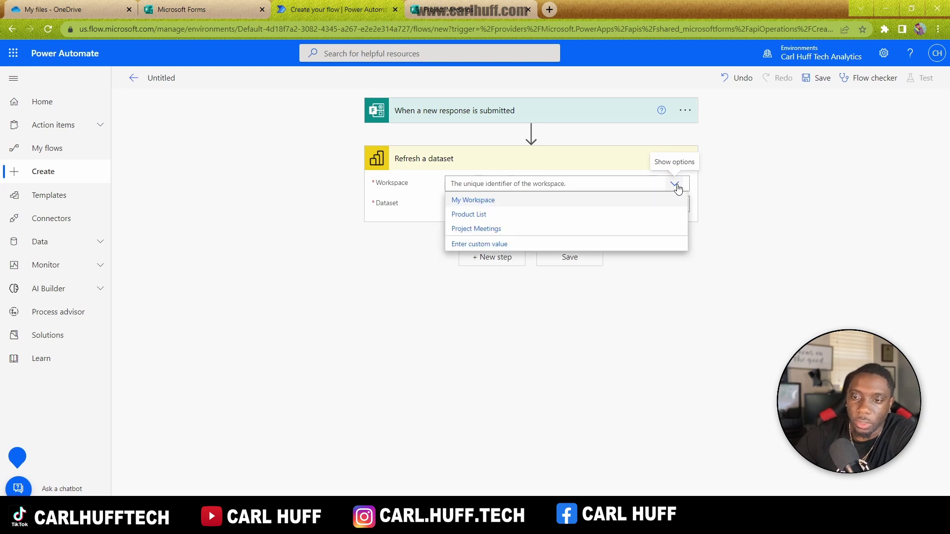
left_click(495, 229)
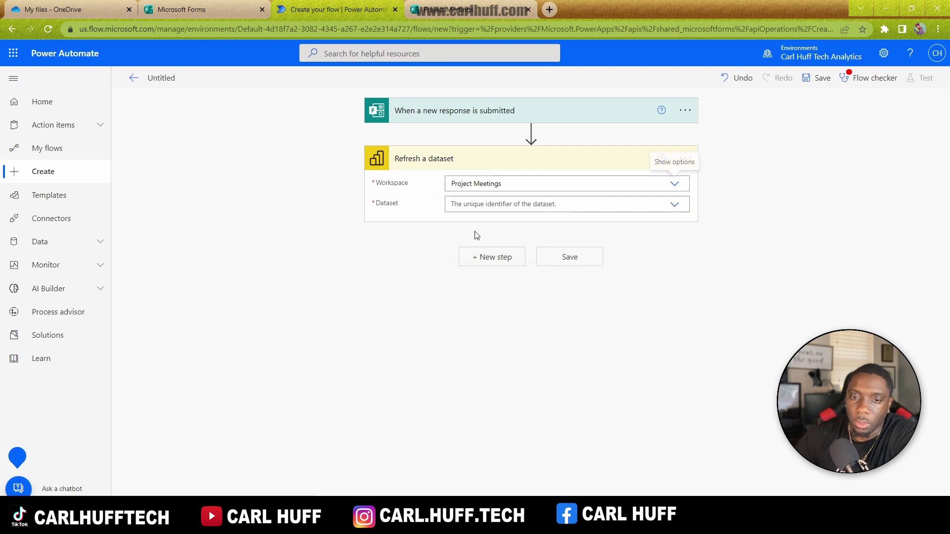
left_click(676, 206)
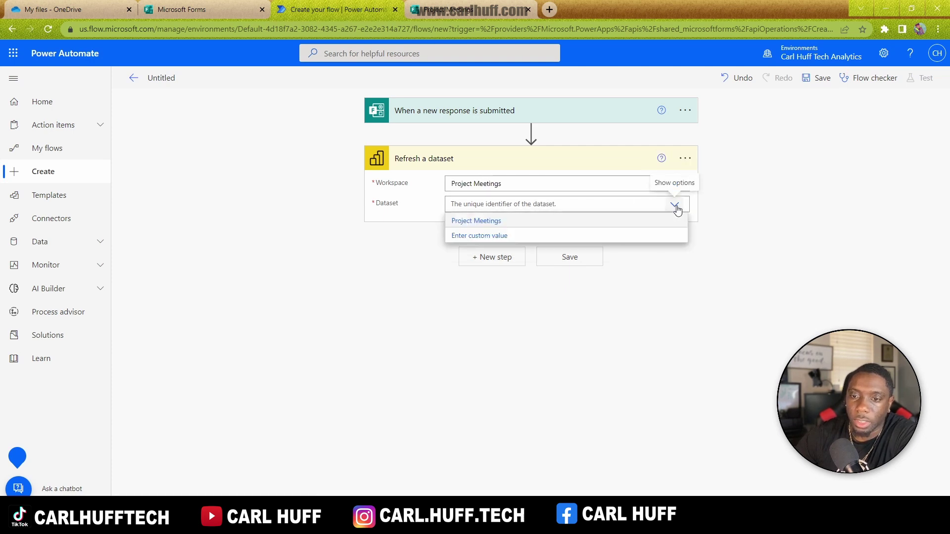
left_click(487, 222)
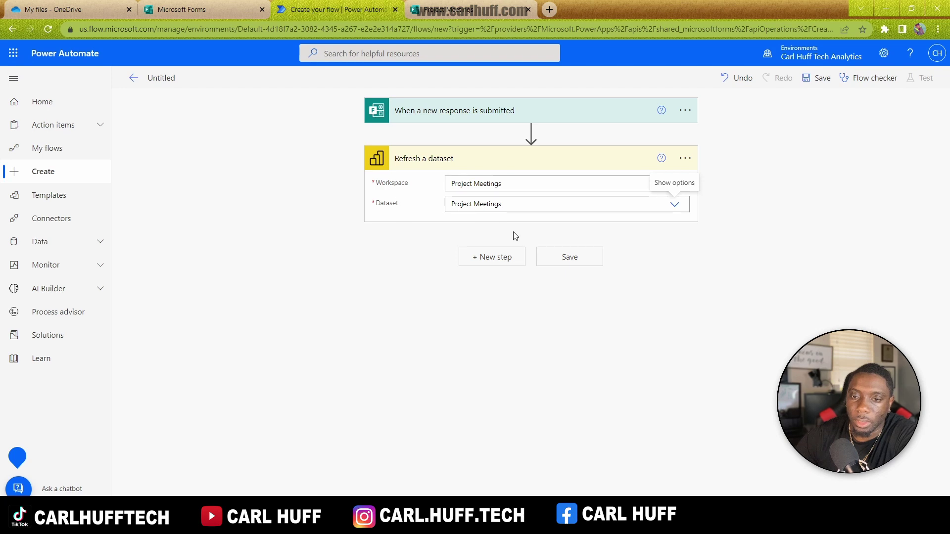
left_click(574, 258)
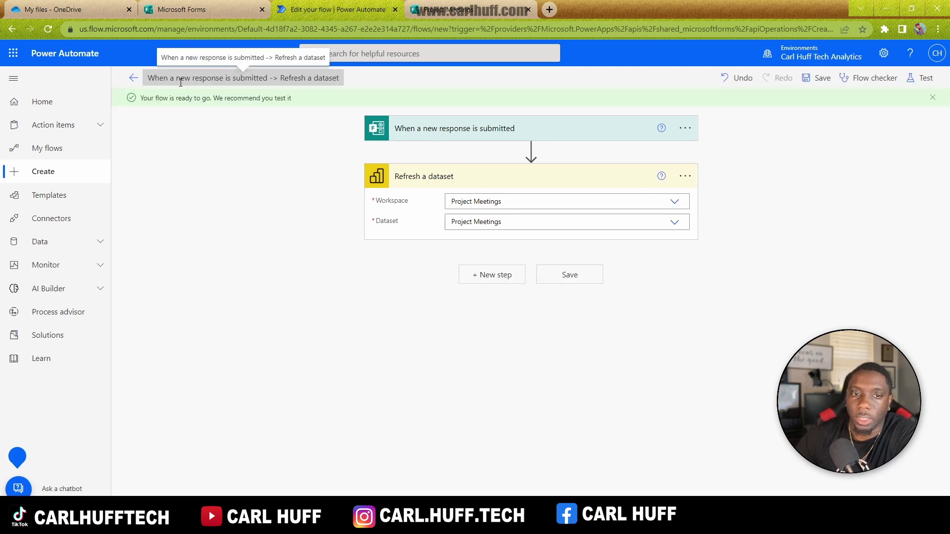
Step: Go to the flow's details page, permanently dismiss the ready notice, and switch to the form
left_click(133, 78)
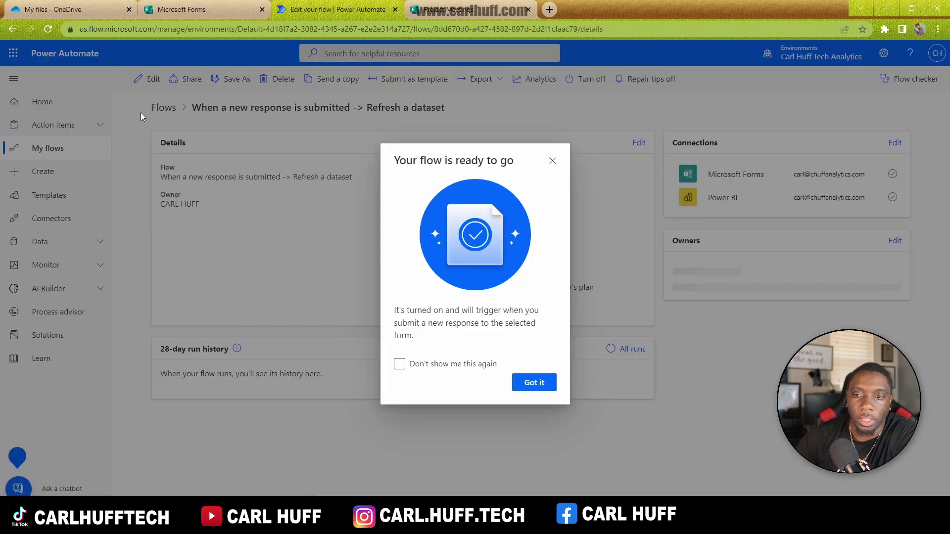
left_click(399, 364)
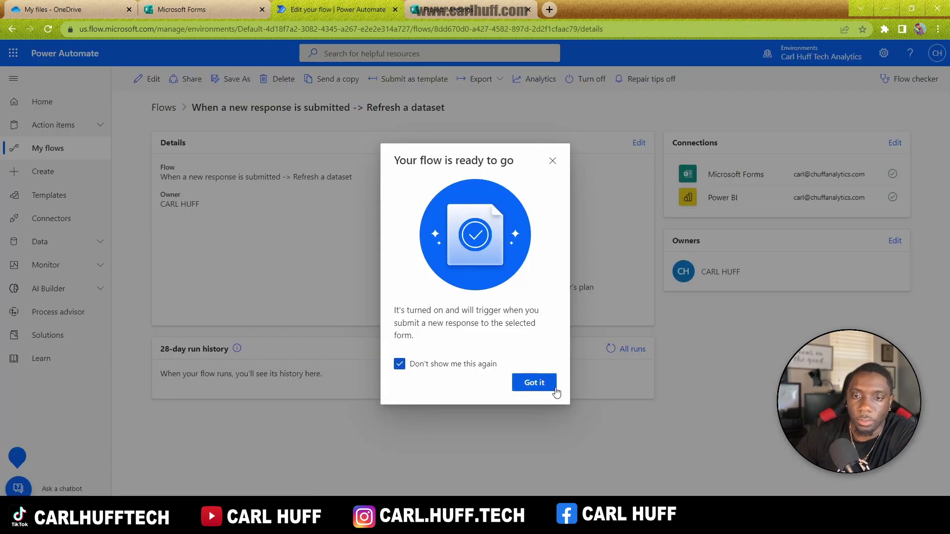
left_click(534, 383)
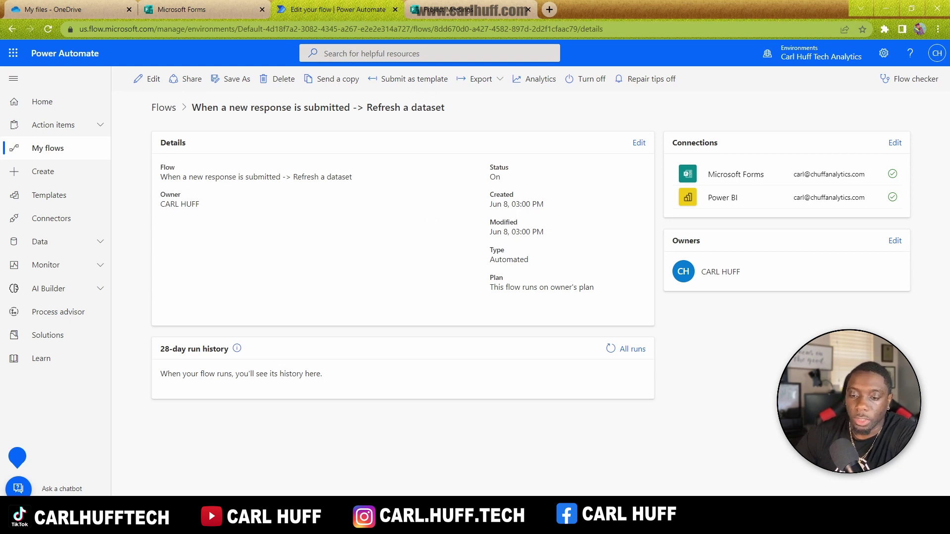
left_click(452, 15)
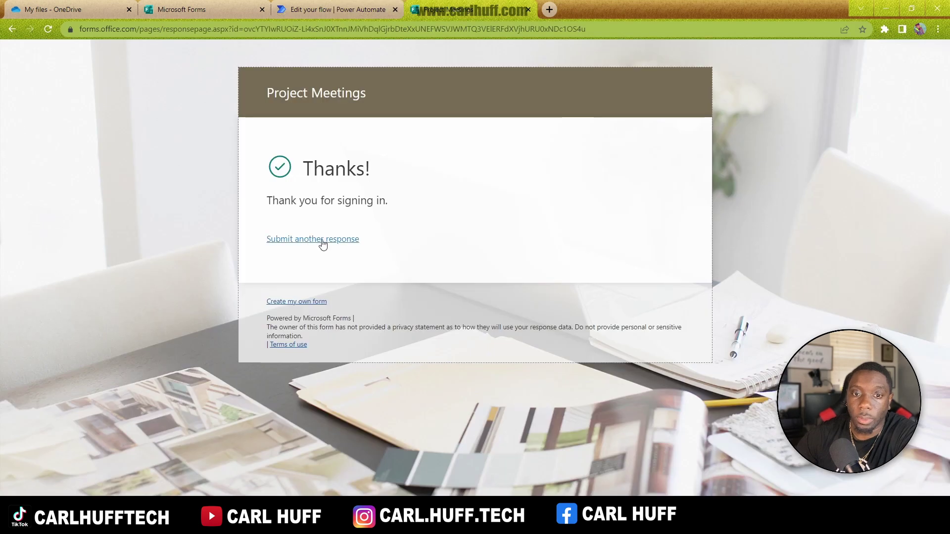
Step: Submit another form response with job title 'analyst', plus a phone number and e-mail address
left_click(311, 241)
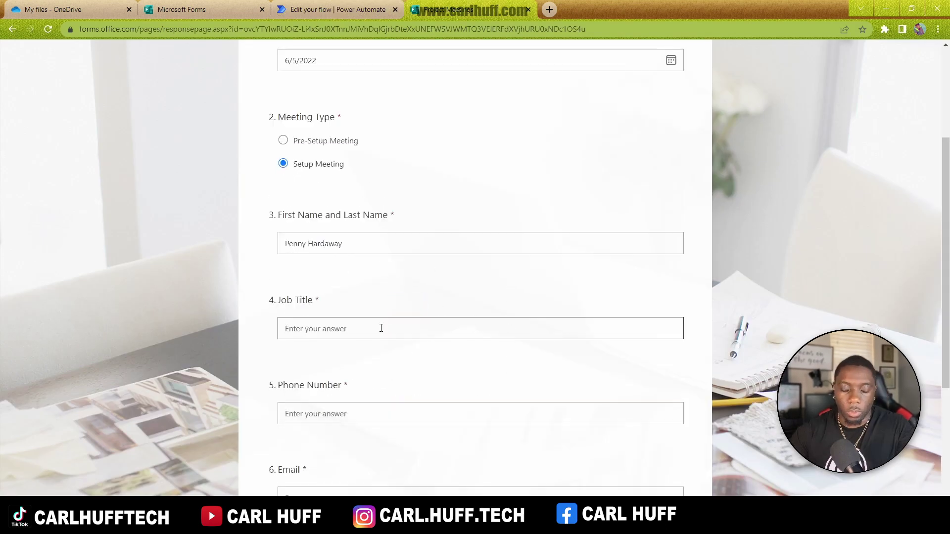
type("ana")
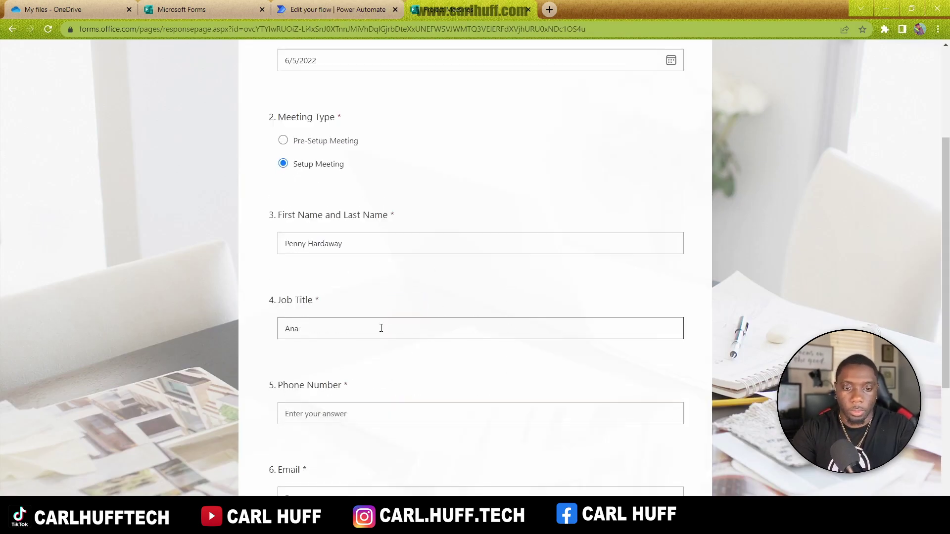
type("lyst")
left_click(436, 414)
type("555-885-7411")
scroll(366, 404, "down", 2)
left_click(367, 385)
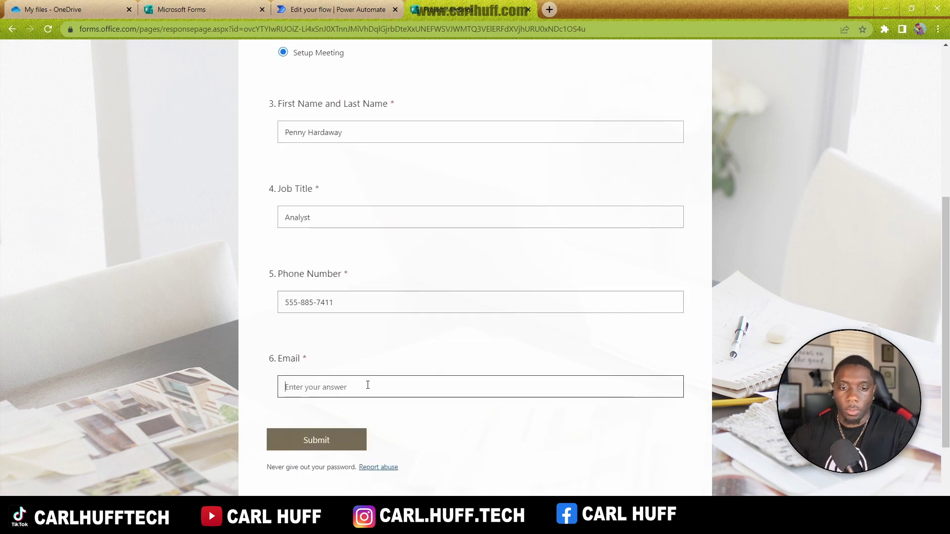
left_click(325, 433)
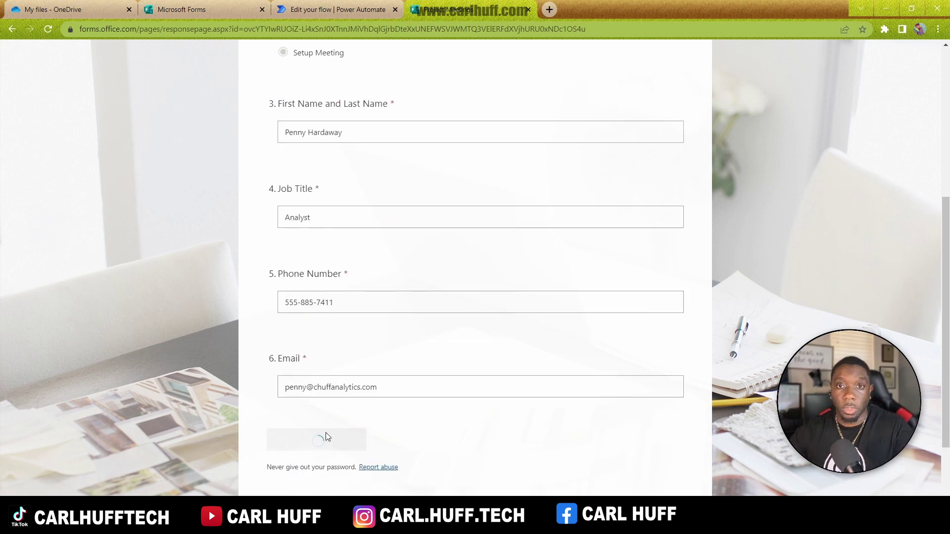
left_click(331, 9)
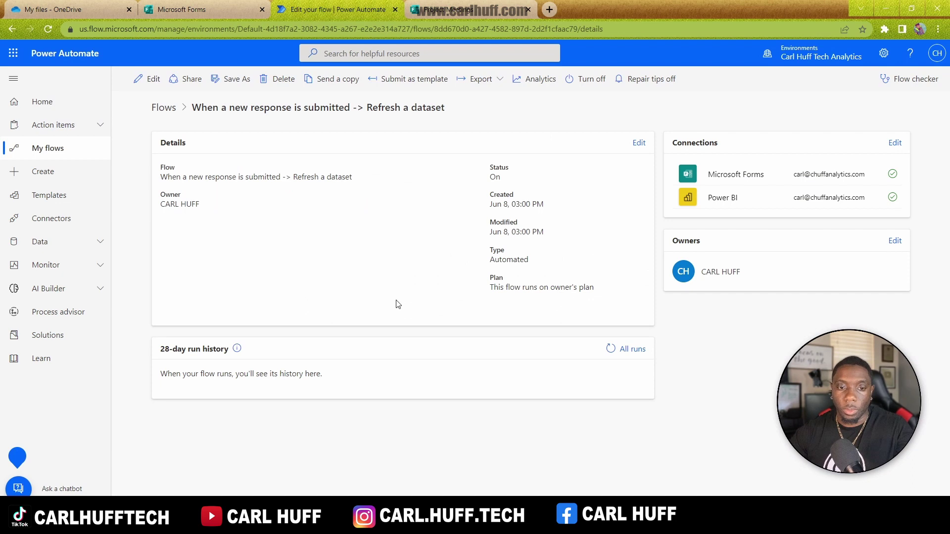
Step: Confirm a succeeded run in the flow's run history, then open Power BI in a new tab
left_click(630, 350)
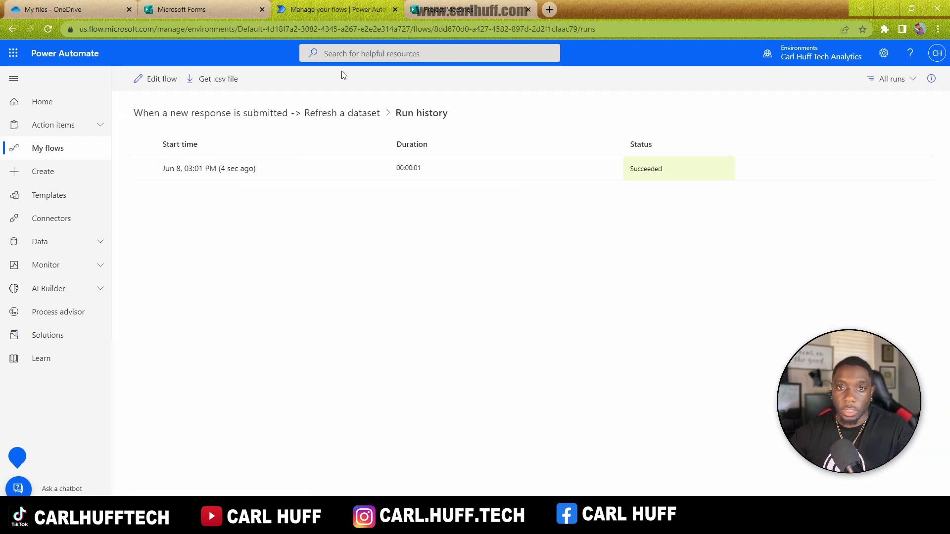
left_click(14, 55)
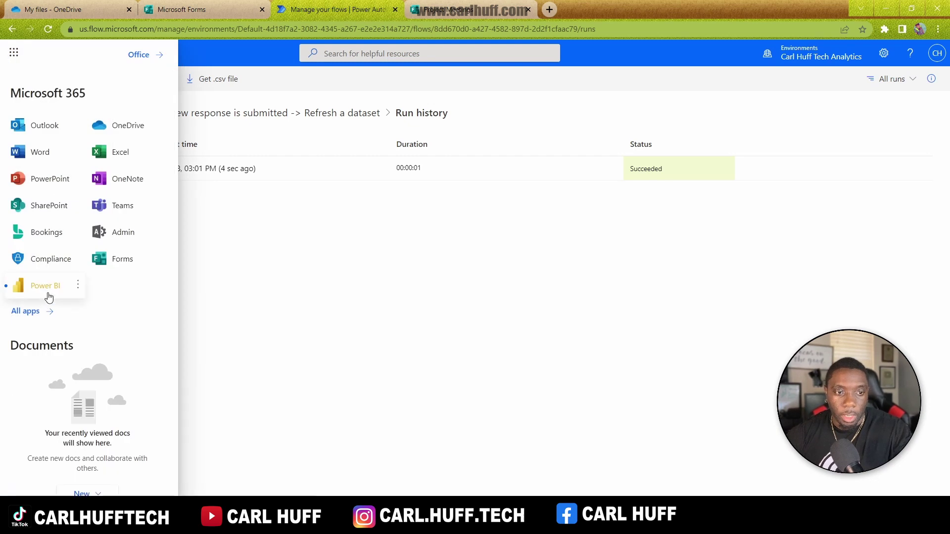
left_click(78, 285)
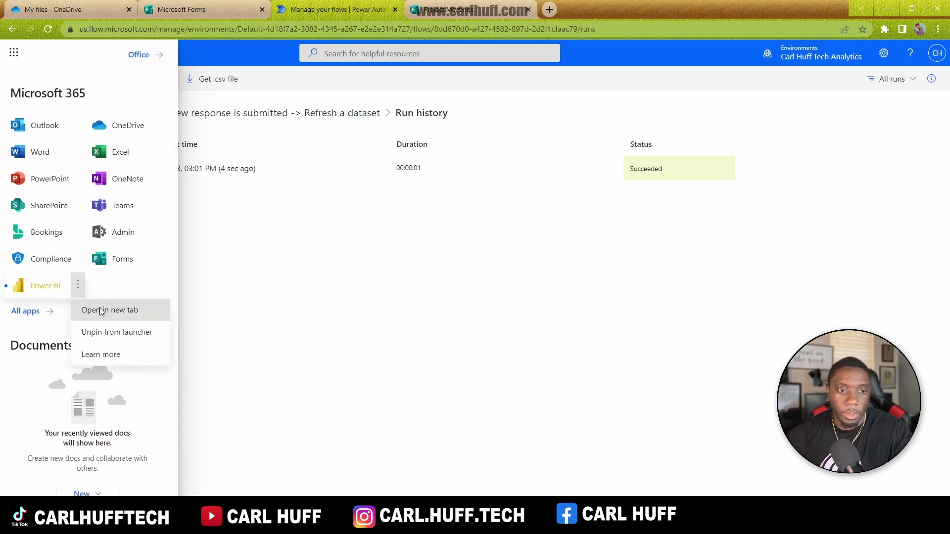
left_click(100, 307)
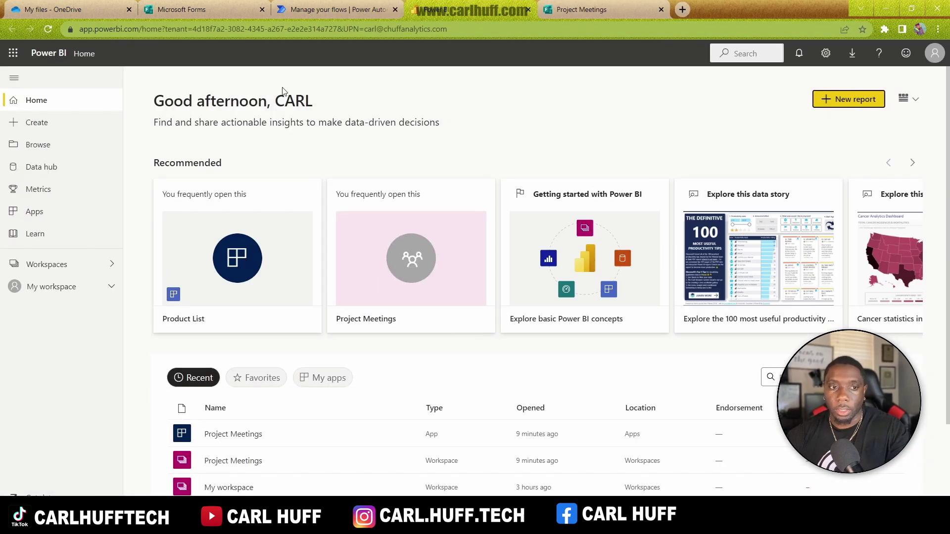
Step: Open the Project Meetings app from Apps and refresh its visuals to show the new Analyst
left_click(35, 214)
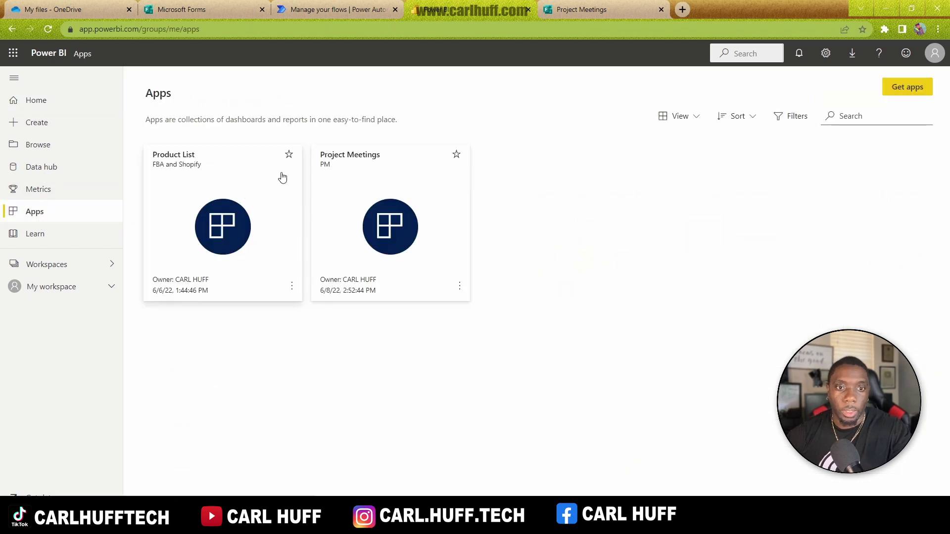
left_click(377, 225)
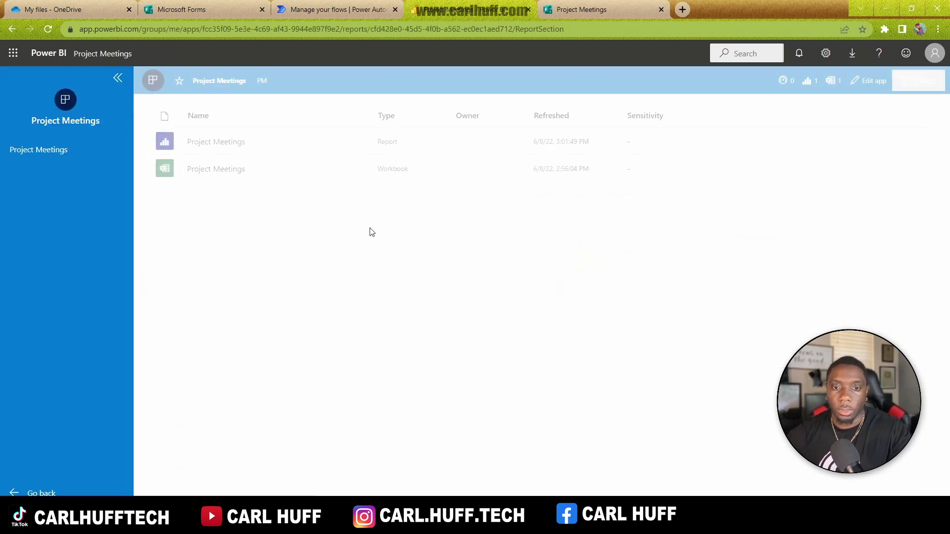
left_click(859, 77)
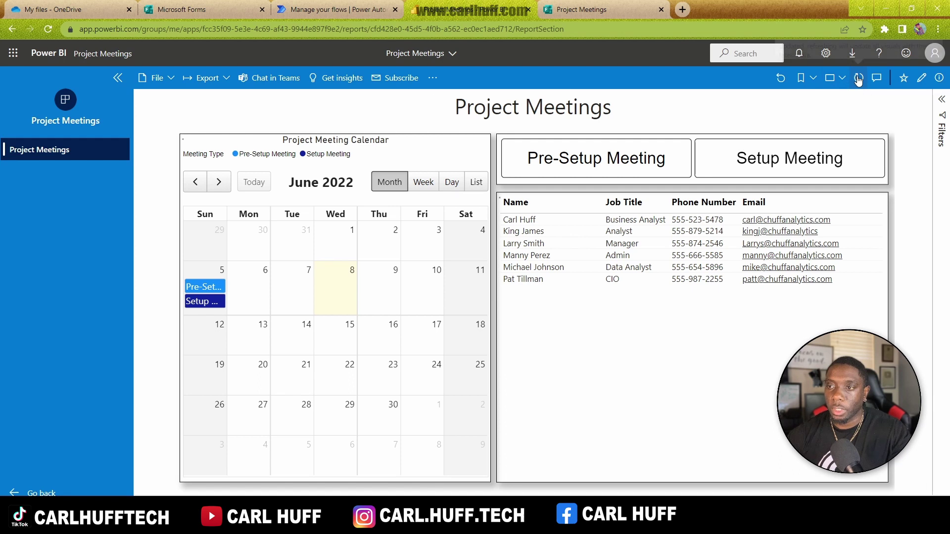